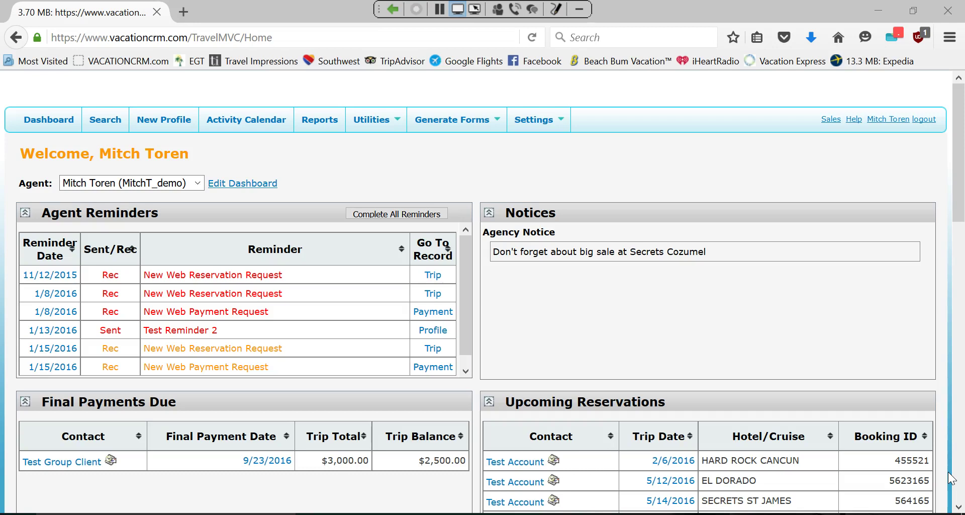
- Open the Test Account client's Edit Profile from the dashboard's Upcoming Reservations list
{"action": "left_click", "coordinate": [580, 7]}
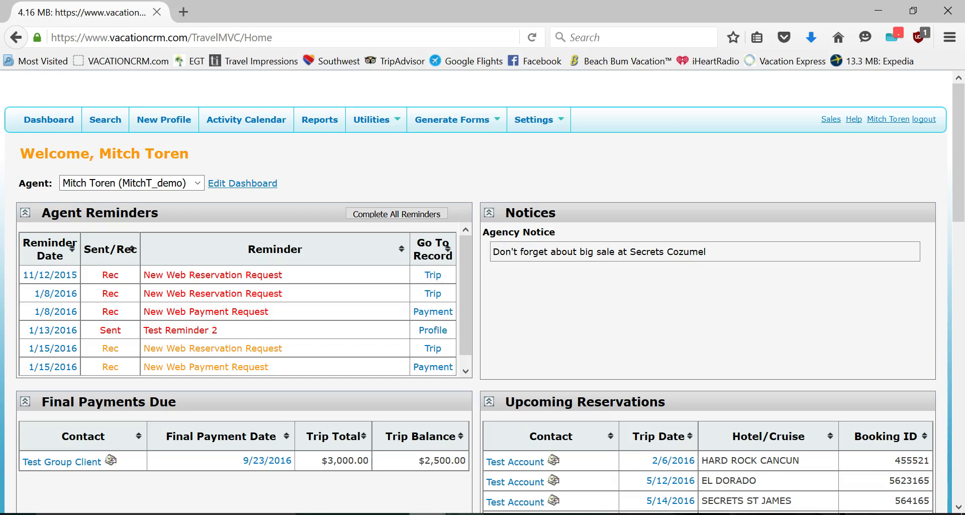
{"action": "mouse_move", "coordinate": [427, 513]}
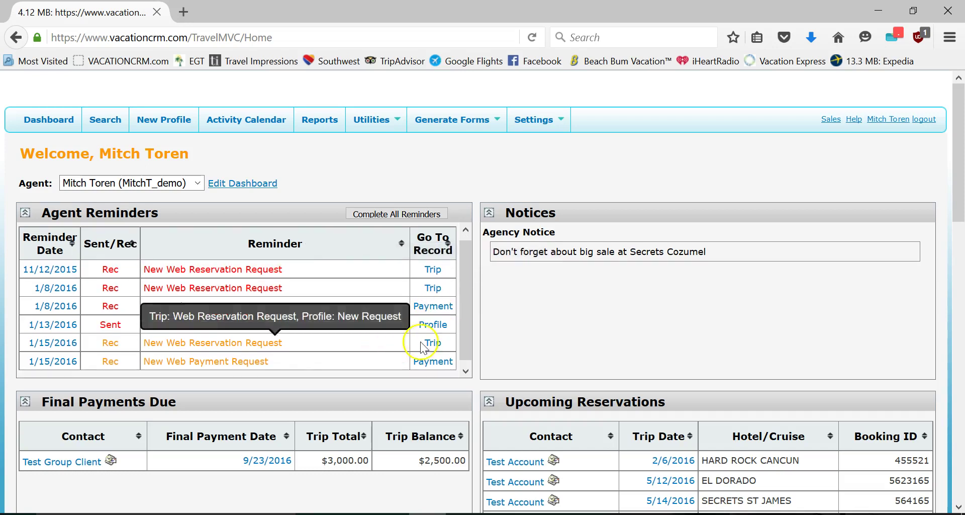
{"action": "scroll", "coordinate": [398, 348], "scroll_direction": "down", "scroll_amount": 1}
{"action": "left_click", "coordinate": [523, 461]}
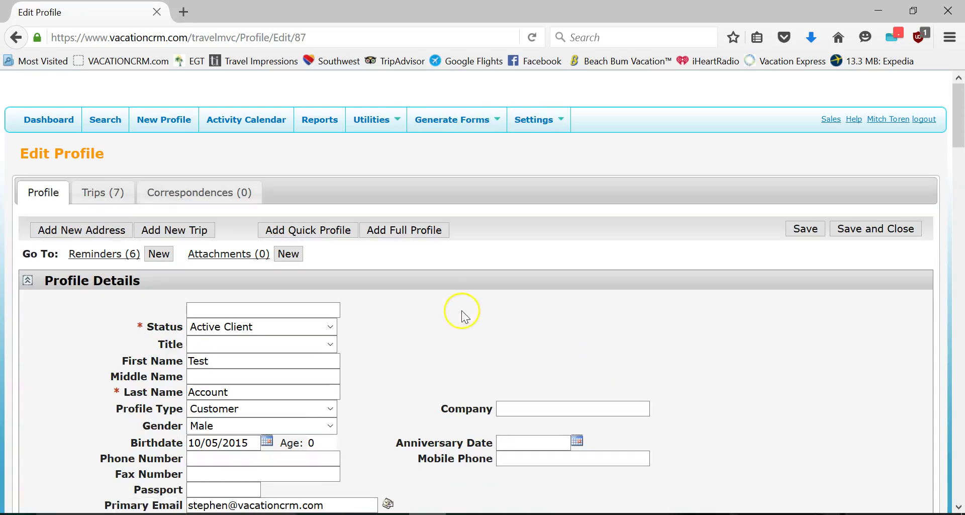
- Open trip 148, Adult Vacation Feb 2016 (2/19/2016), and start a new reservation on it
{"action": "left_click", "coordinate": [98, 191]}
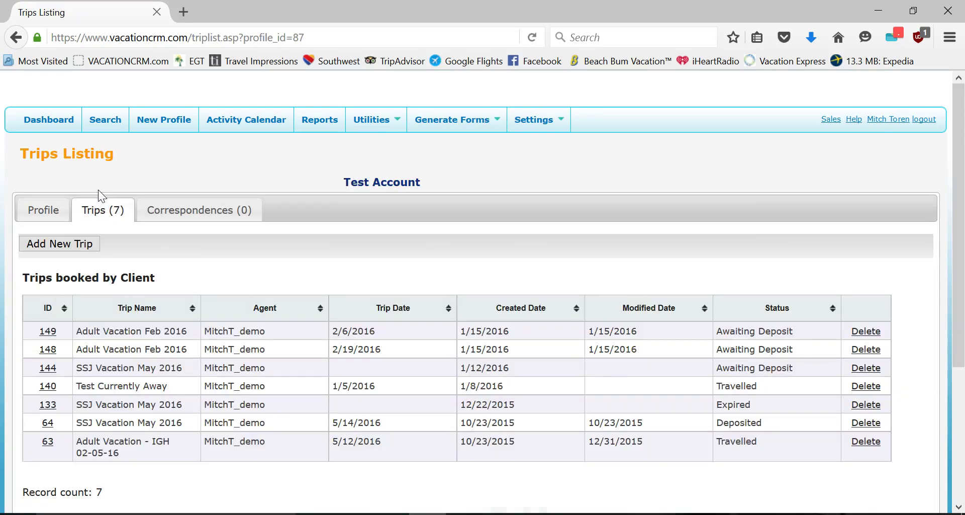
{"action": "left_click", "coordinate": [50, 334]}
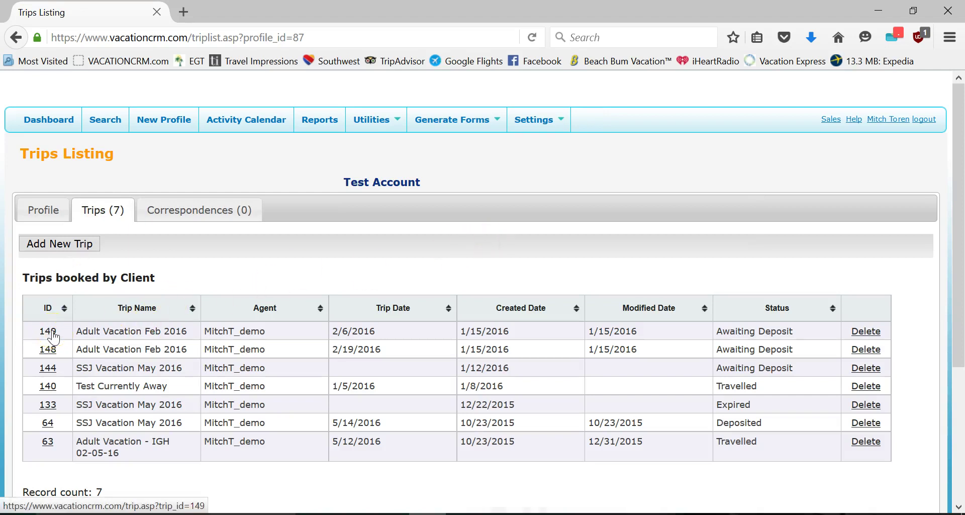
{"action": "left_click", "coordinate": [50, 352]}
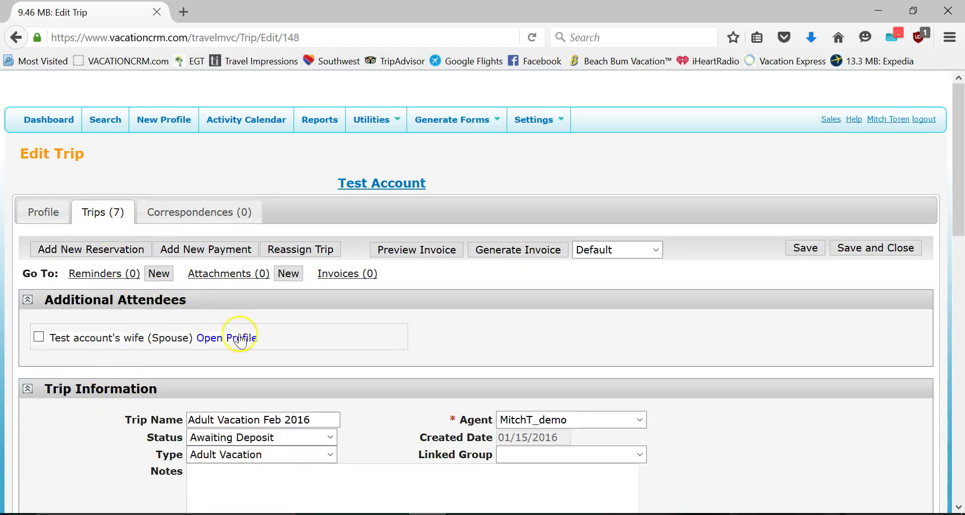
{"action": "scroll", "coordinate": [125, 386], "scroll_direction": "down", "scroll_amount": 3}
{"action": "left_click", "coordinate": [101, 169]}
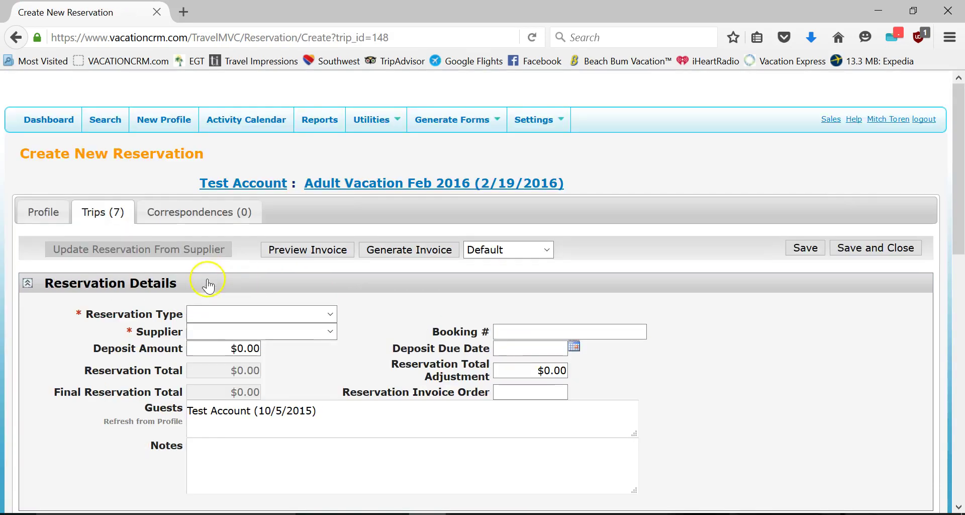
{"action": "left_click", "coordinate": [201, 315]}
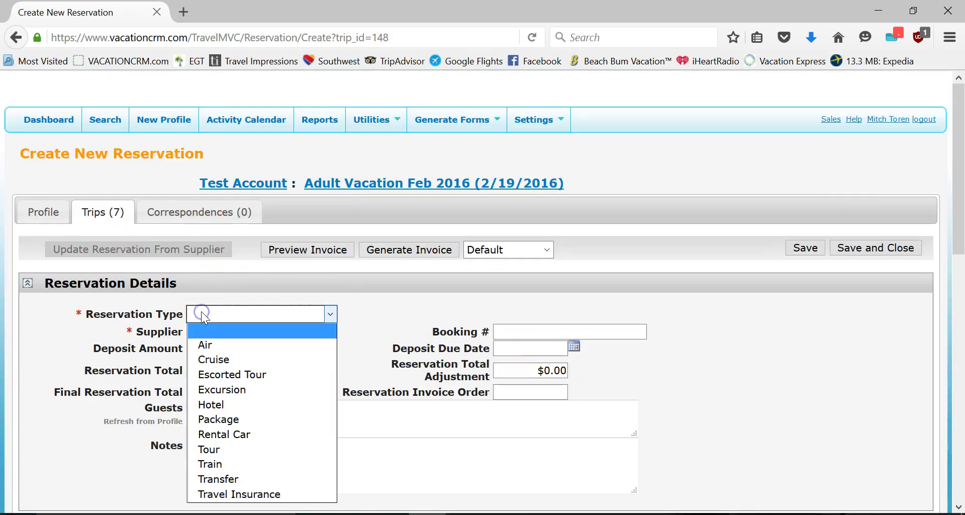
{"action": "left_click", "coordinate": [223, 418]}
{"action": "left_click", "coordinate": [231, 332]}
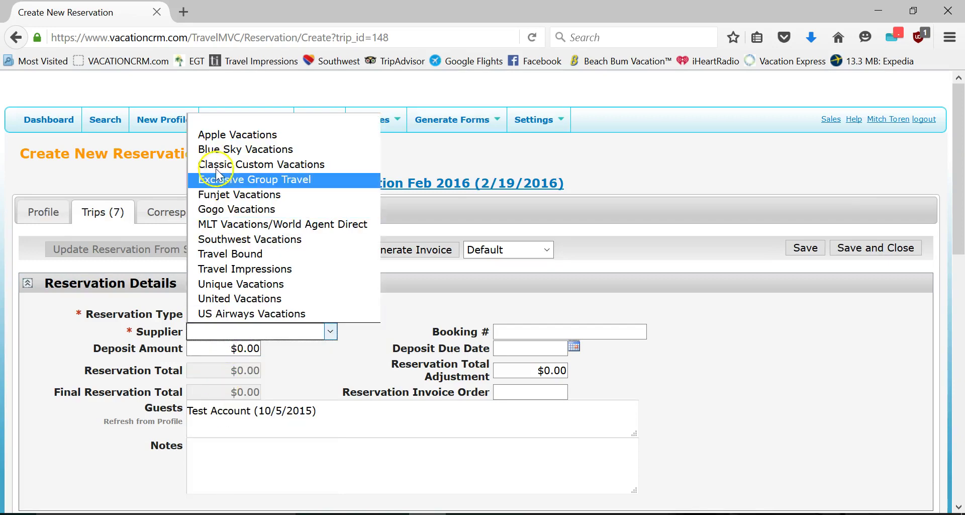
{"action": "left_click", "coordinate": [237, 135]}
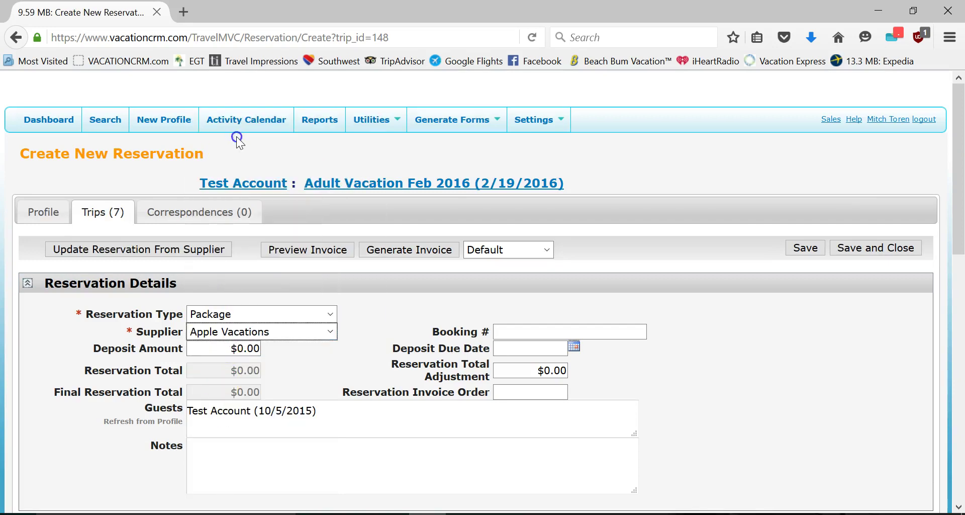
{"action": "left_click", "coordinate": [505, 334]}
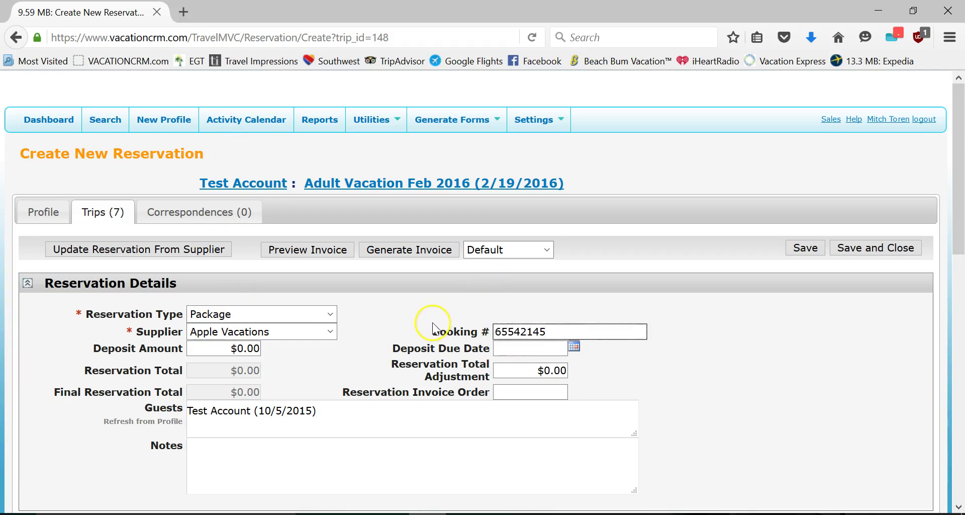
{"action": "left_click", "coordinate": [106, 254]}
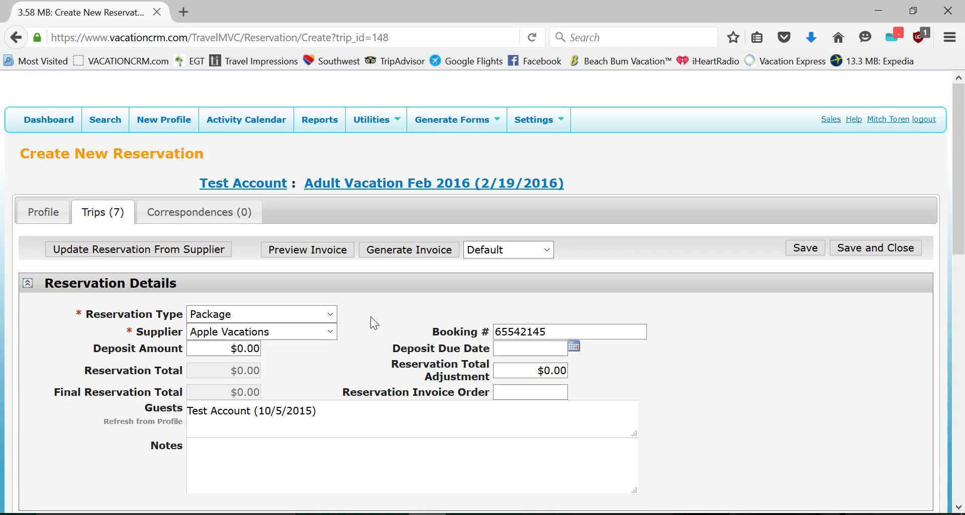
{"action": "left_click", "coordinate": [329, 332]}
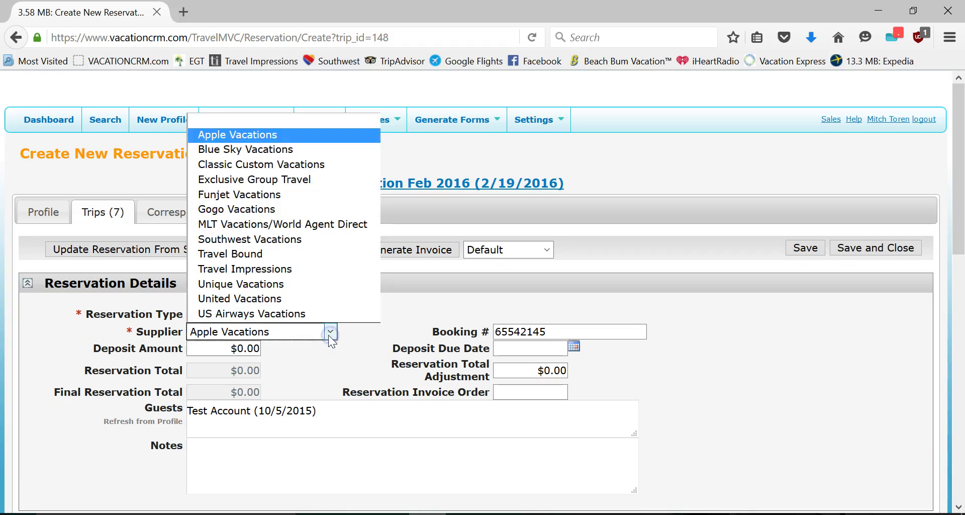
{"action": "left_click", "coordinate": [255, 195]}
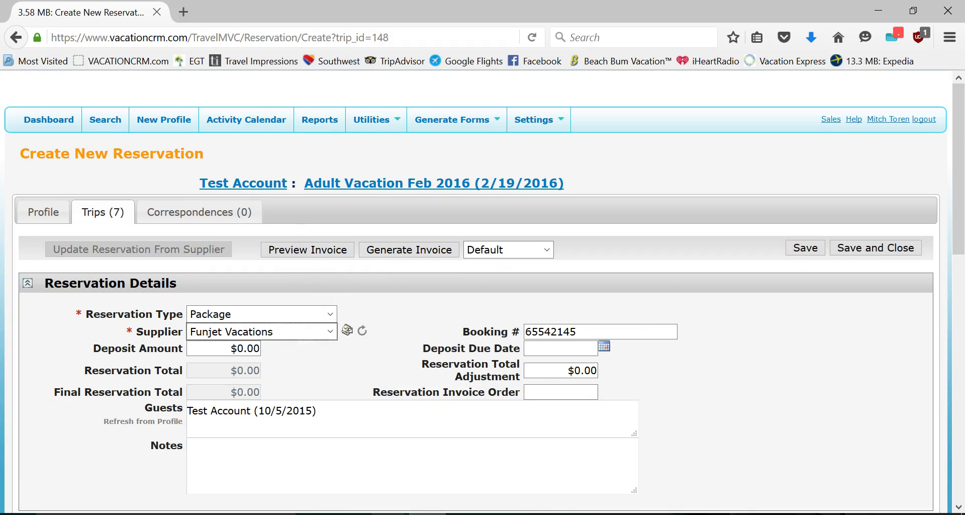
{"action": "mouse_move", "coordinate": [390, 514]}
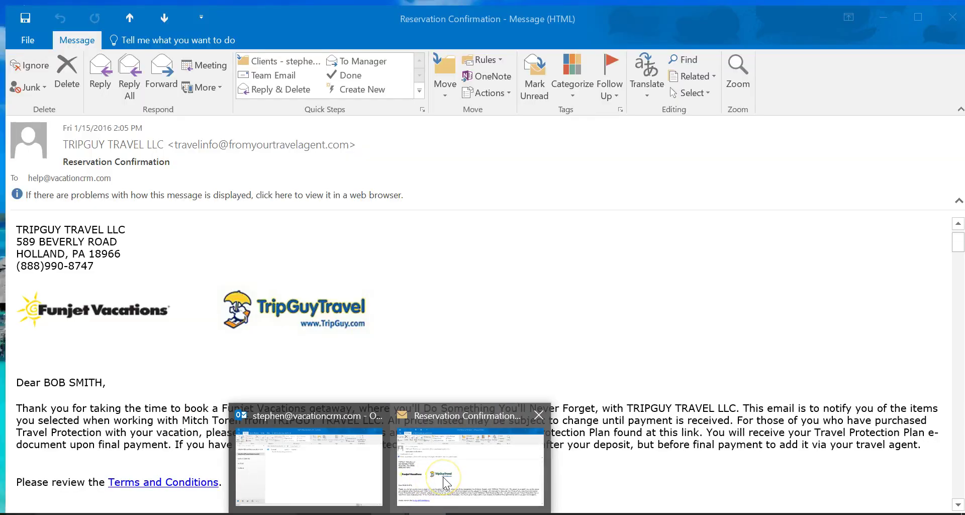
- Review the Funjet reservation confirmation email in Outlook
{"action": "left_click", "coordinate": [443, 480]}
{"action": "scroll", "coordinate": [400, 263], "scroll_direction": "down", "scroll_amount": 3}
{"action": "scroll", "coordinate": [217, 331], "scroll_direction": "down", "scroll_amount": 3}
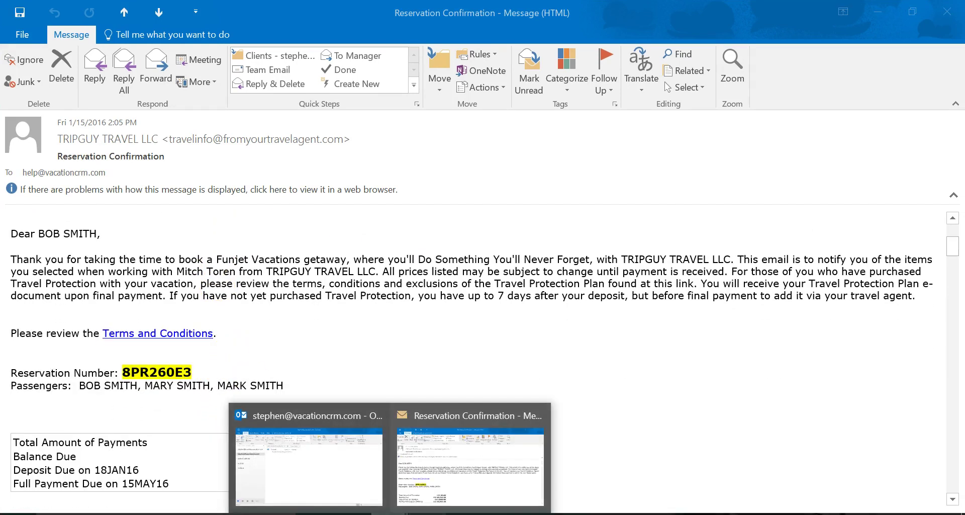
{"action": "left_click", "coordinate": [417, 511]}
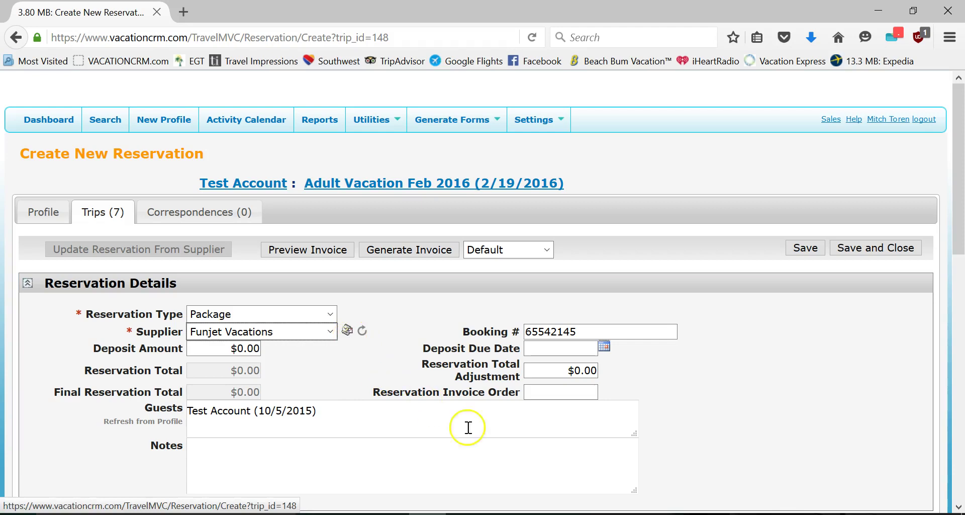
{"action": "key", "text": "alt+Tab"}
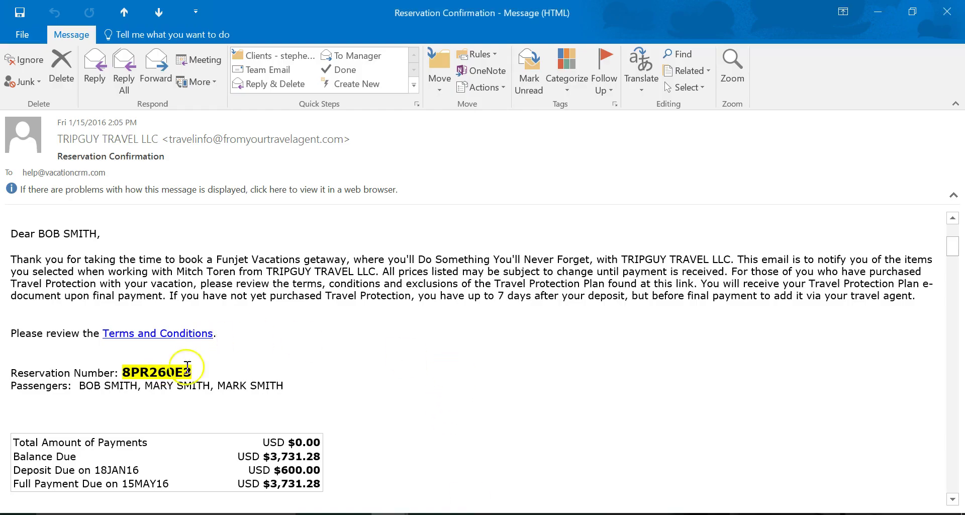
{"action": "right_click", "coordinate": [124, 371]}
{"action": "left_click", "coordinate": [153, 380]}
{"action": "key", "text": "alt+Tab"}
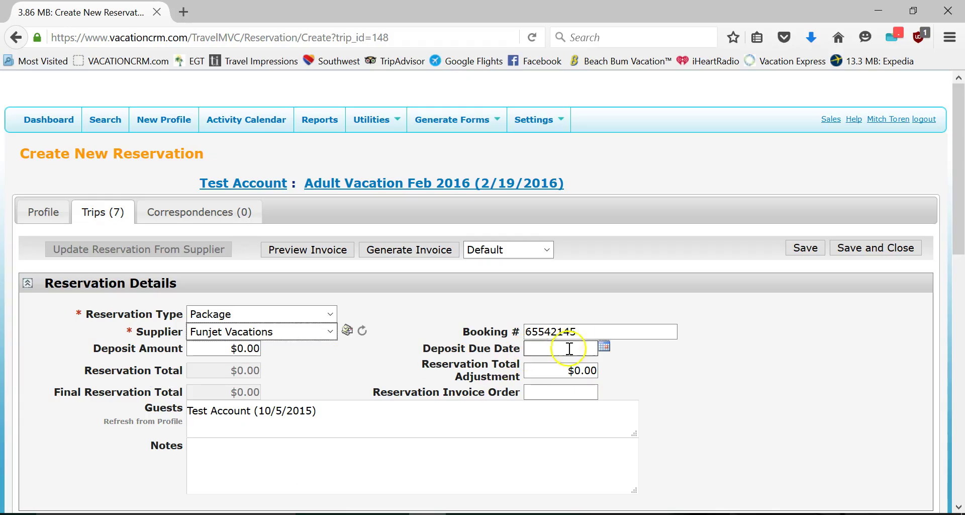
{"action": "double_click", "coordinate": [578, 332]}
{"action": "key", "text": "ctrl+v"}
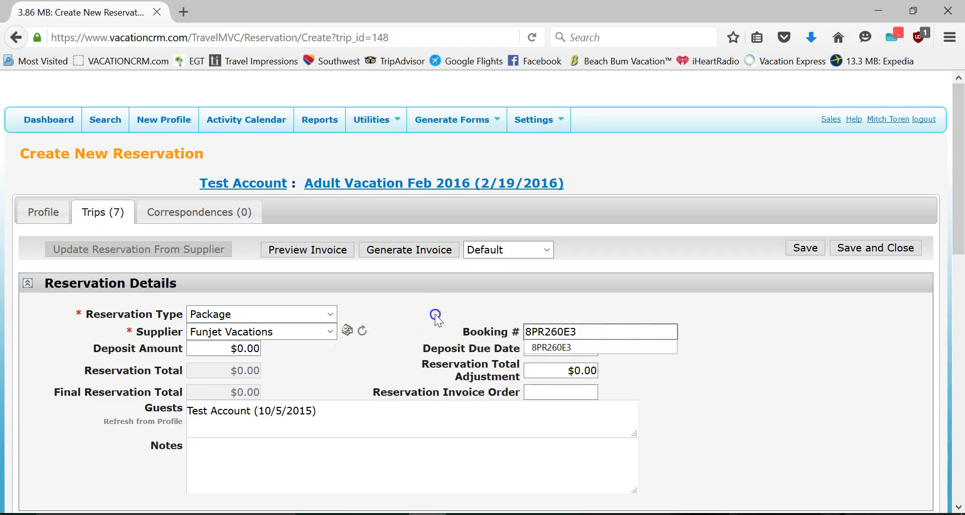
{"action": "left_click", "coordinate": [803, 249]}
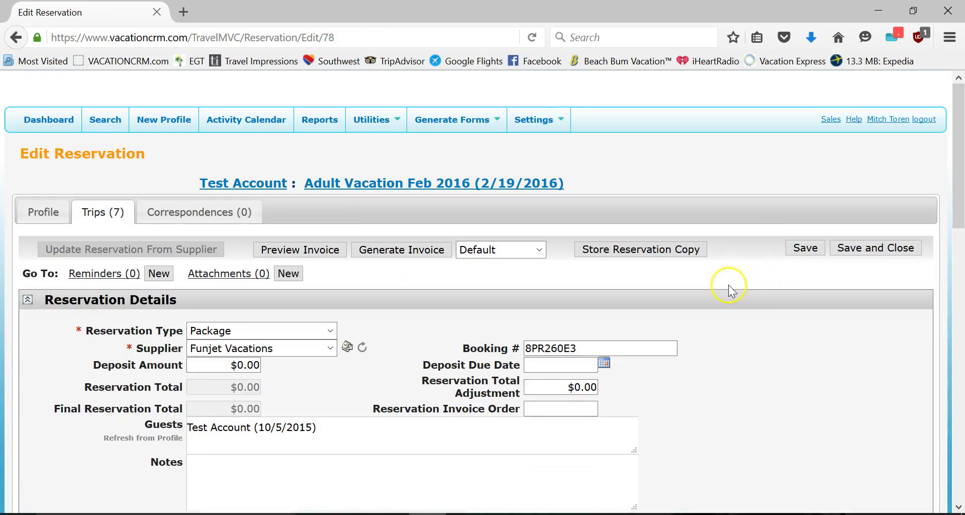
{"action": "left_click", "coordinate": [347, 350]}
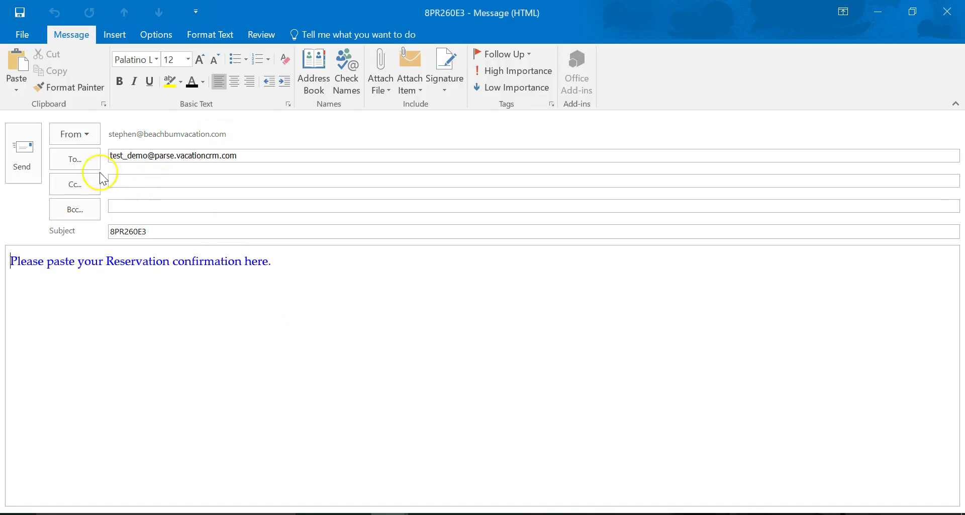
{"action": "left_click", "coordinate": [120, 155]}
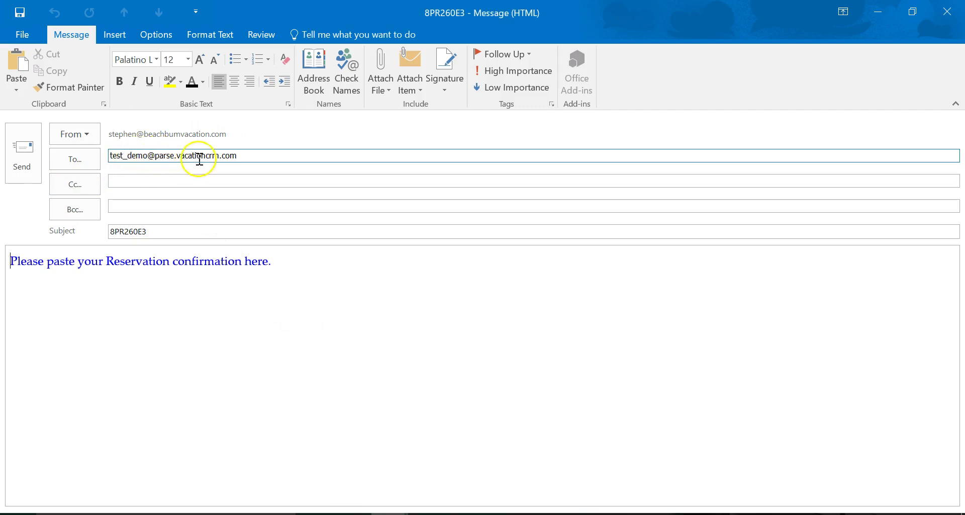
{"action": "left_click", "coordinate": [170, 233]}
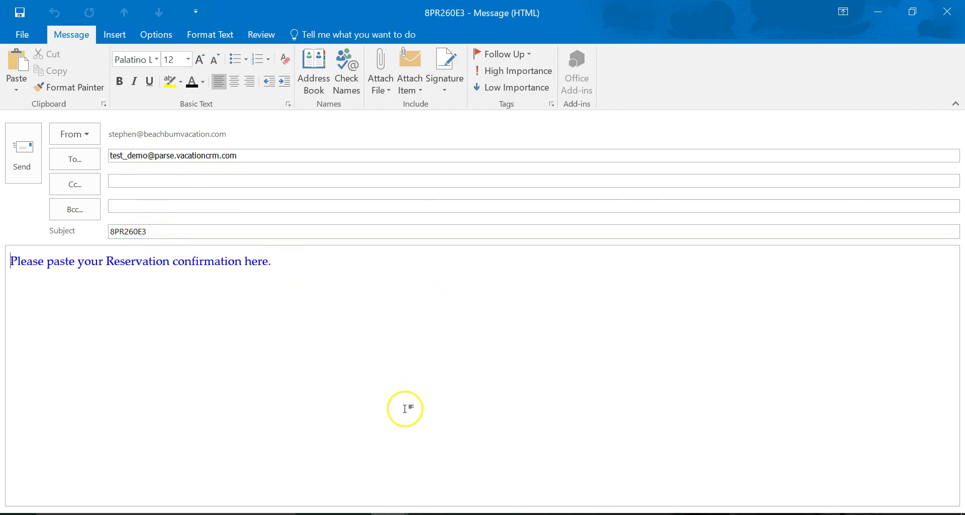
- Paste the confirmation text over the placeholder line and send the message
{"action": "key", "text": "alt+Tab"}
{"action": "key", "text": "alt+Tab"}
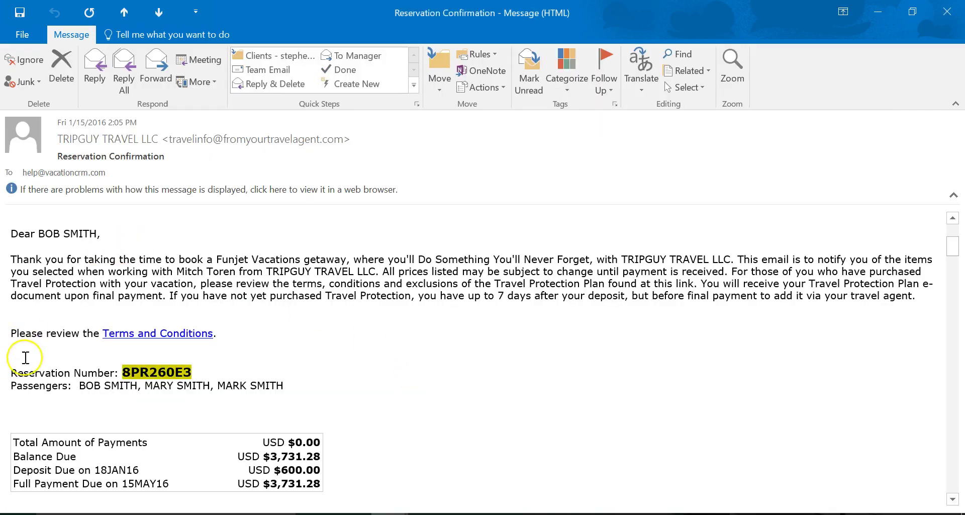
{"action": "left_click_drag", "start_coordinate": [11, 374], "coordinate": [317, 432]}
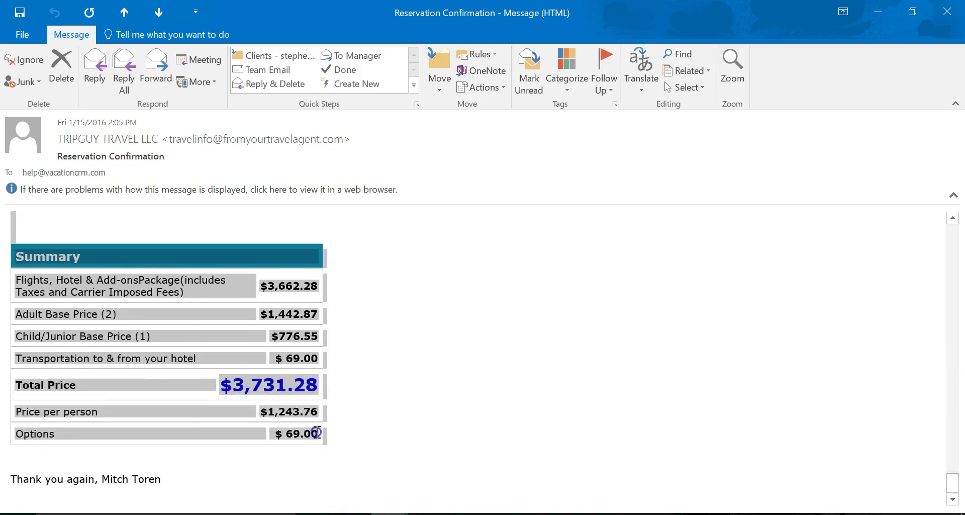
{"action": "key", "text": "alt+Tab"}
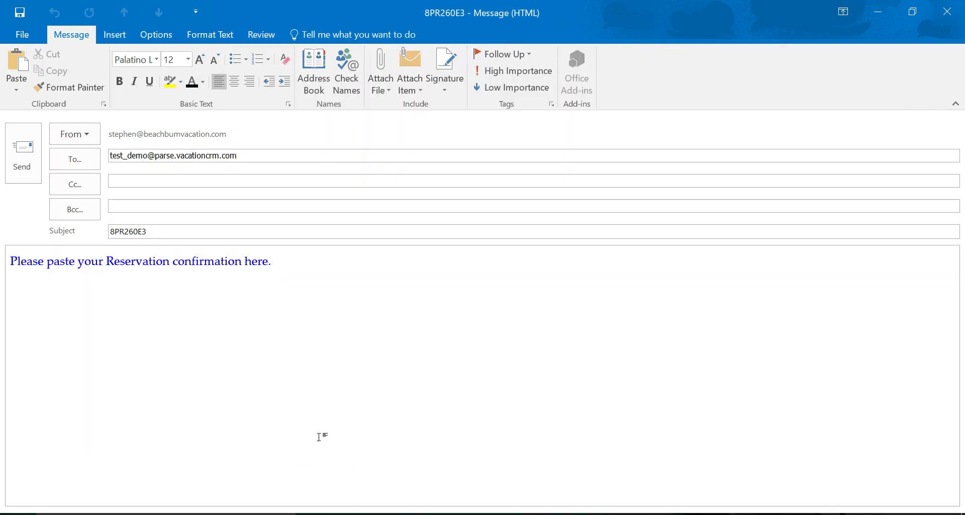
{"action": "left_click_drag", "start_coordinate": [295, 258], "coordinate": [10, 249]}
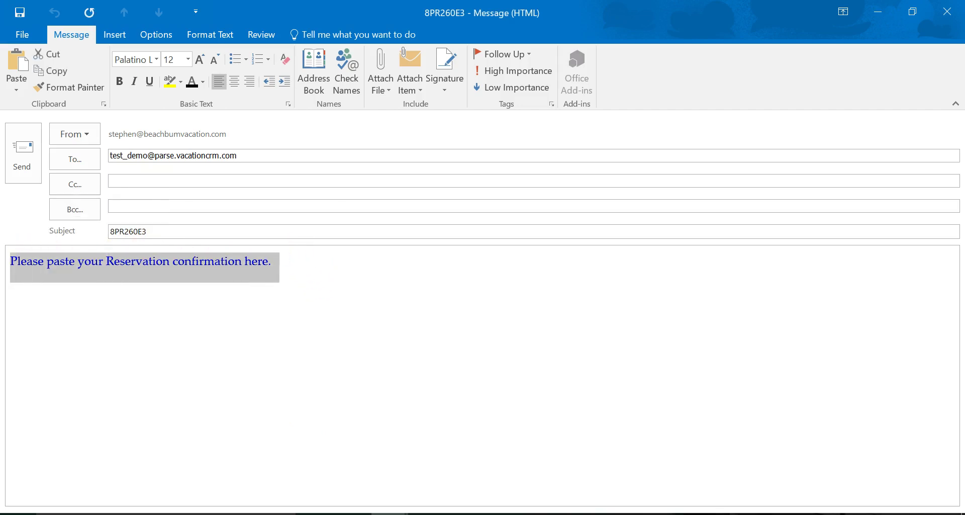
{"action": "key", "text": "ctrl+v"}
{"action": "scroll", "coordinate": [462, 402], "scroll_direction": "up", "scroll_amount": 3}
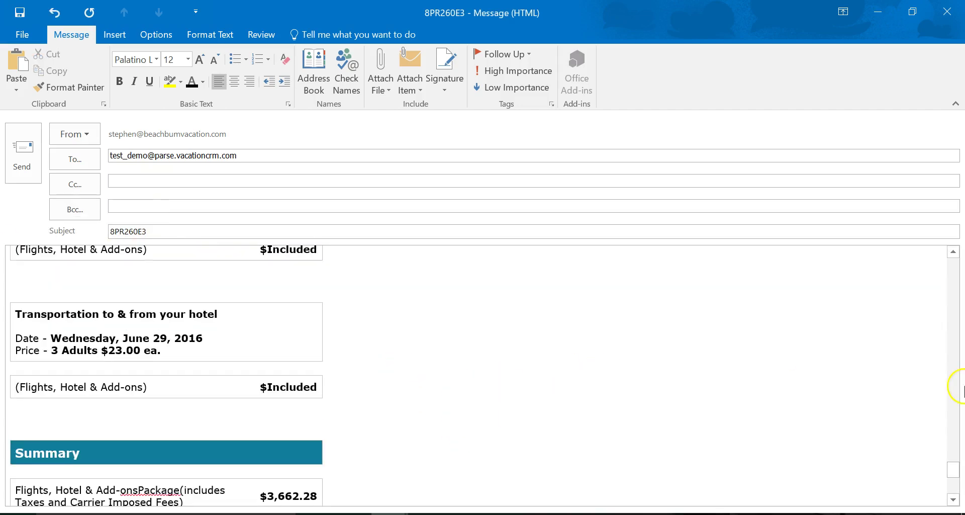
{"action": "left_click_drag", "start_coordinate": [950, 464], "coordinate": [953, 249]}
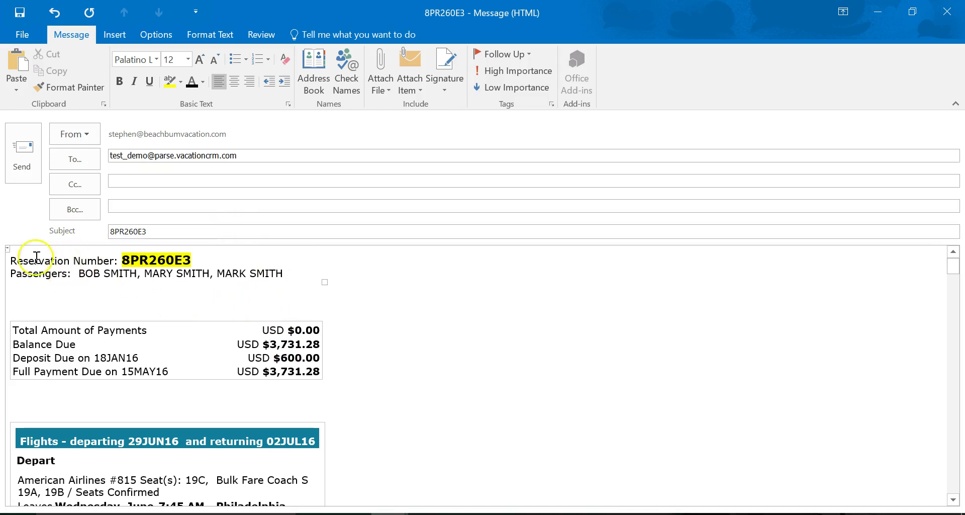
{"action": "left_click", "coordinate": [27, 156]}
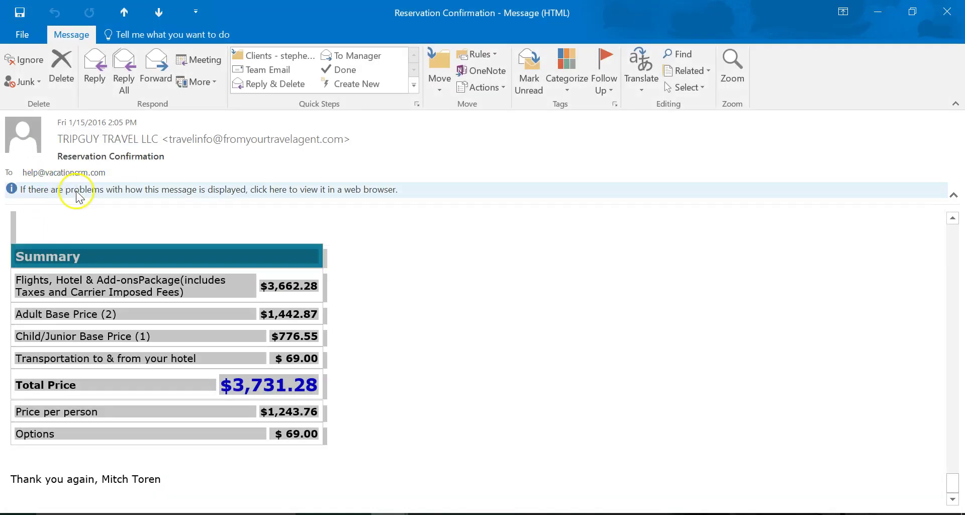
{"action": "key", "text": "alt+Tab"}
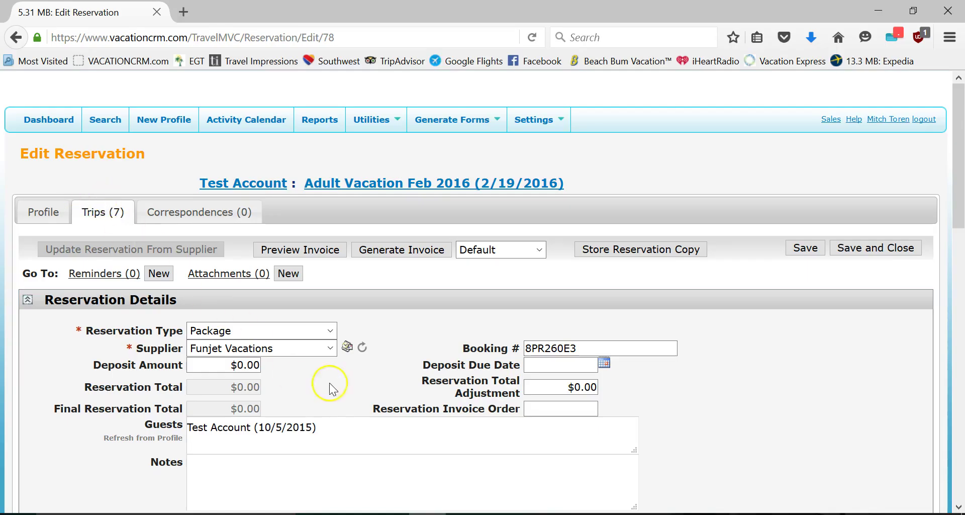
{"action": "left_click", "coordinate": [365, 347]}
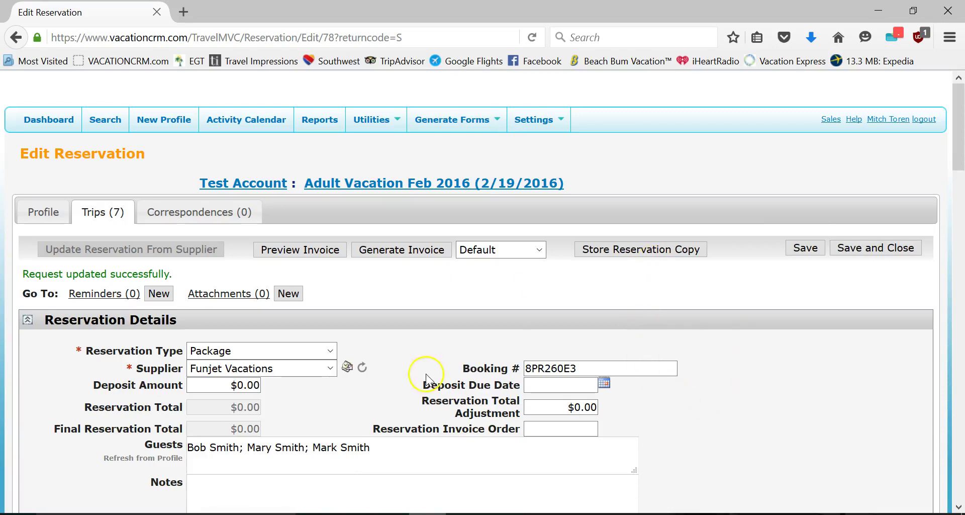
{"action": "scroll", "coordinate": [438, 357], "scroll_direction": "down", "scroll_amount": 5}
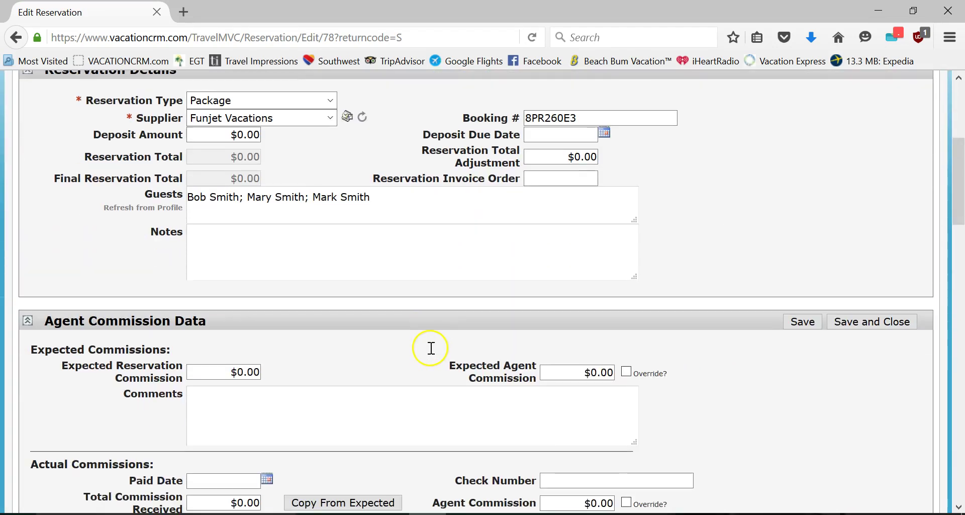
{"action": "scroll", "coordinate": [430, 347], "scroll_direction": "down", "scroll_amount": 8}
{"action": "scroll", "coordinate": [300, 335], "scroll_direction": "down", "scroll_amount": 2}
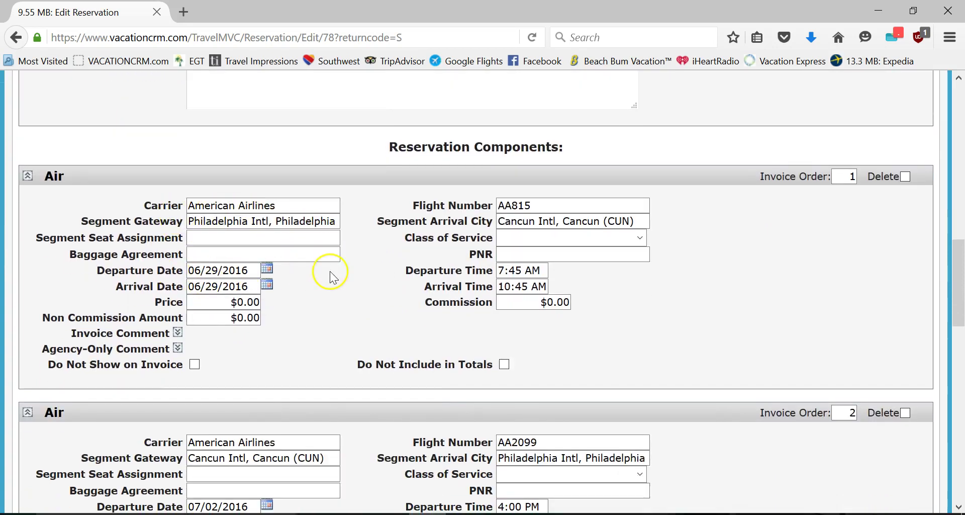
{"action": "scroll", "coordinate": [511, 313], "scroll_direction": "down", "scroll_amount": 5}
{"action": "scroll", "coordinate": [511, 313], "scroll_direction": "down", "scroll_amount": 3}
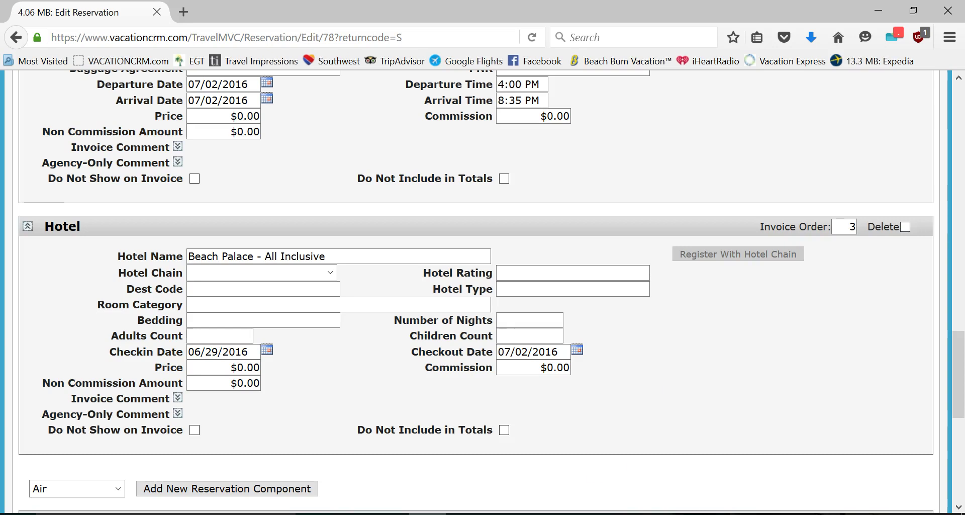
{"action": "scroll", "coordinate": [523, 397], "scroll_direction": "up", "scroll_amount": 7}
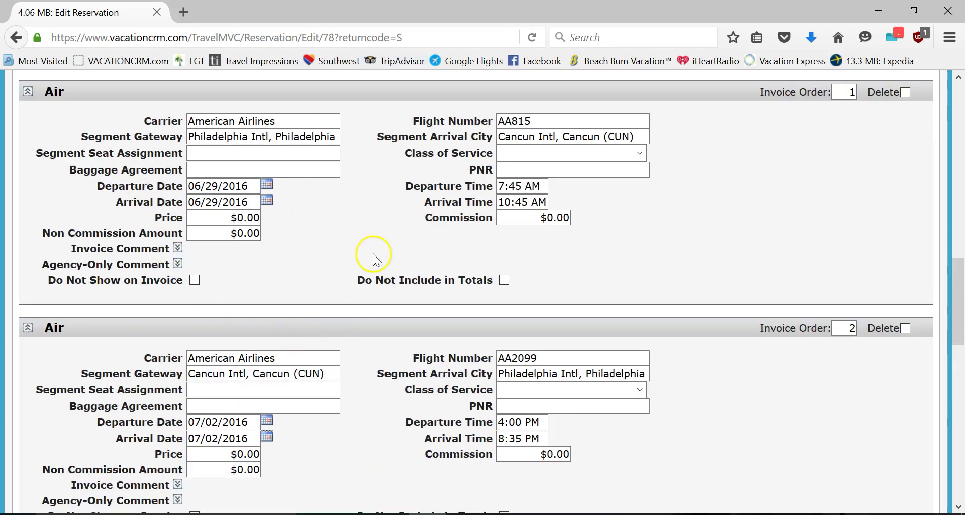
{"action": "scroll", "coordinate": [373, 253], "scroll_direction": "up", "scroll_amount": 2}
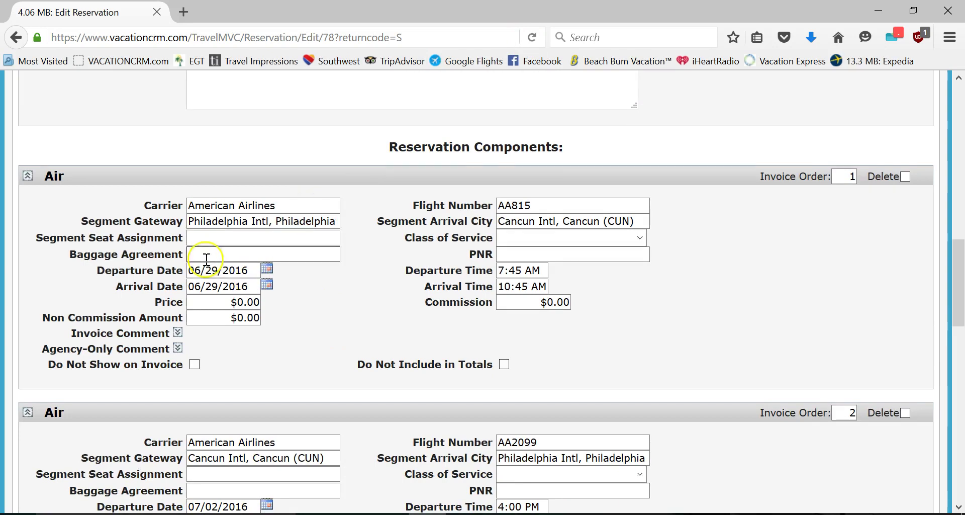
{"action": "scroll", "coordinate": [218, 215], "scroll_direction": "down", "scroll_amount": 2}
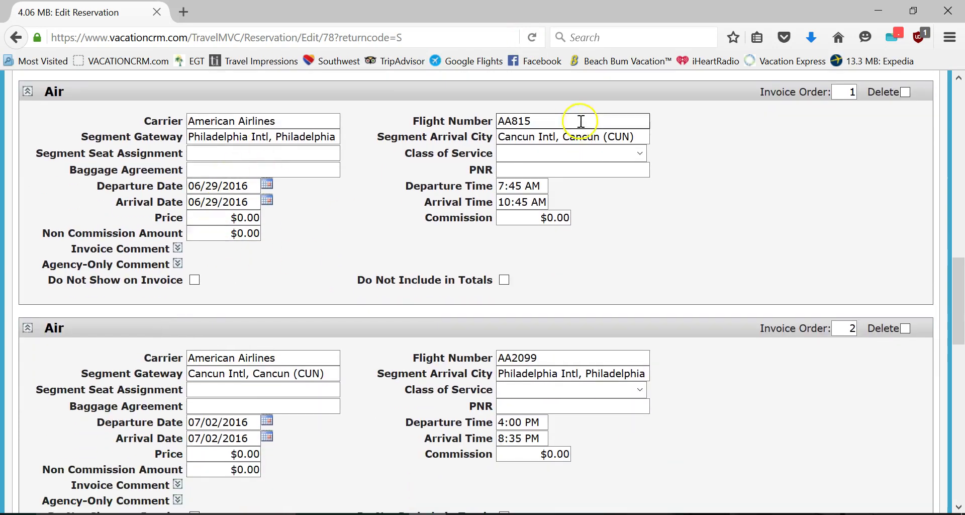
{"action": "scroll", "coordinate": [550, 391], "scroll_direction": "down", "scroll_amount": 2}
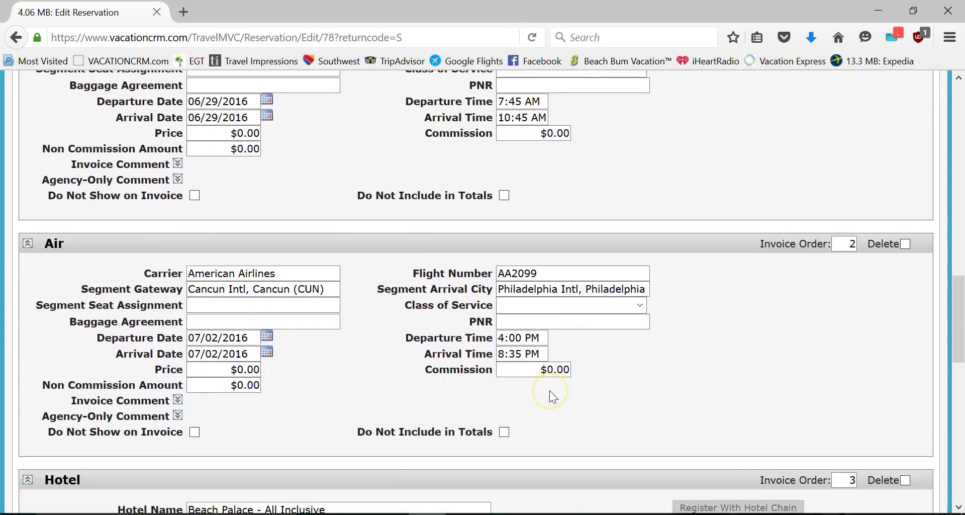
{"action": "scroll", "coordinate": [556, 383], "scroll_direction": "up", "scroll_amount": 7}
{"action": "scroll", "coordinate": [533, 347], "scroll_direction": "up", "scroll_amount": 12}
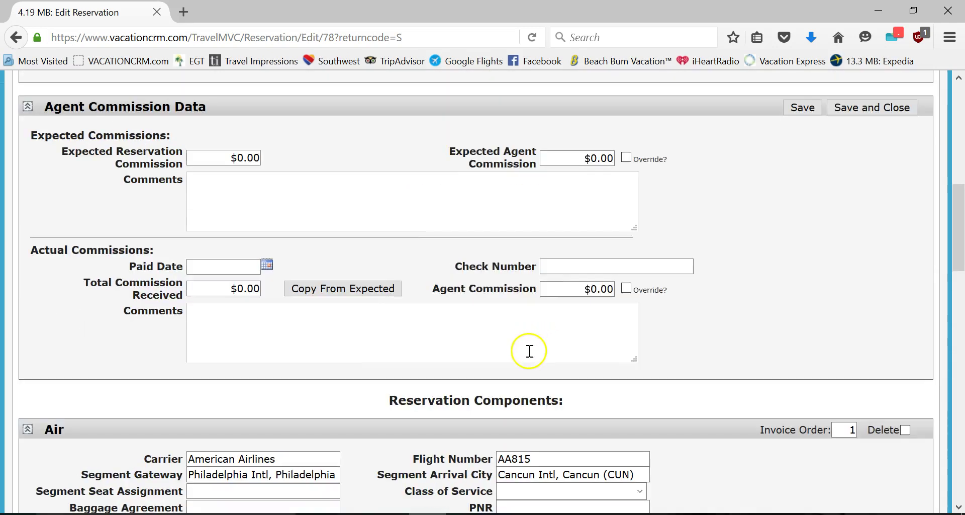
{"action": "left_click", "coordinate": [806, 121]}
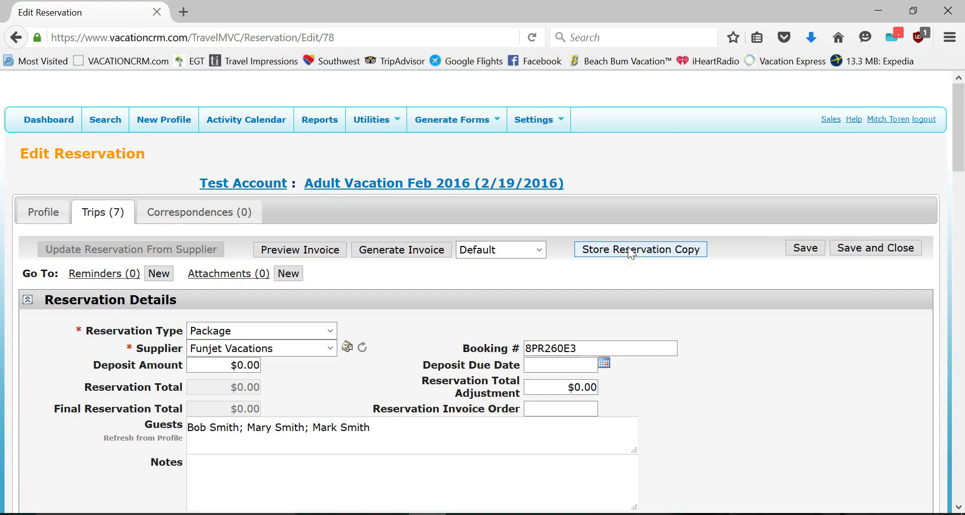
- Choose Hard Rock in the Hotel Chain dropdown of the Beach Palace component
{"action": "scroll", "coordinate": [524, 194], "scroll_direction": "down", "scroll_amount": 10}
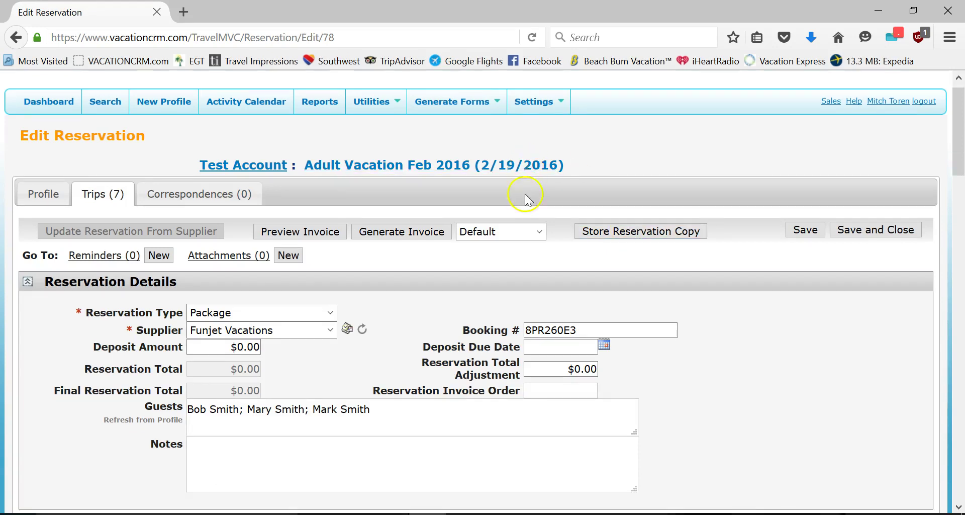
{"action": "scroll", "coordinate": [395, 347], "scroll_direction": "down", "scroll_amount": 8}
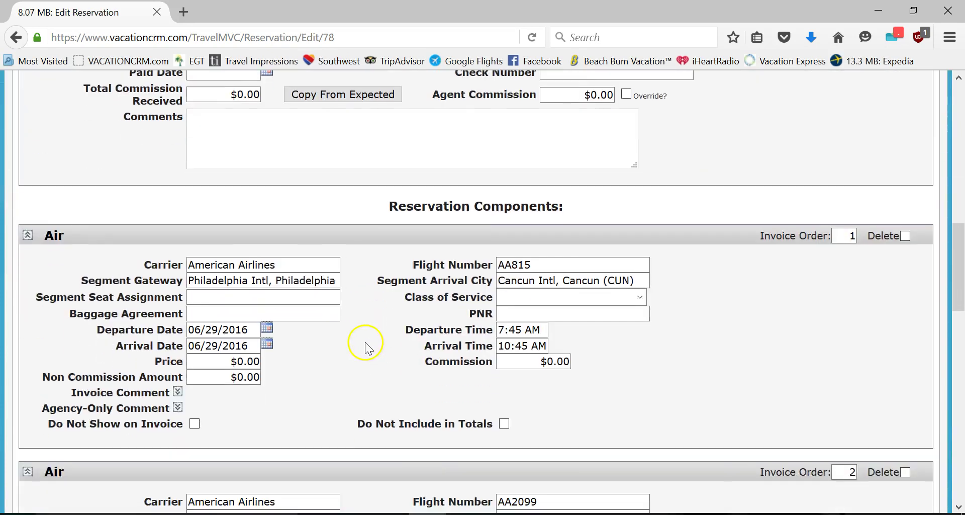
{"action": "scroll", "coordinate": [470, 322], "scroll_direction": "down", "scroll_amount": 3}
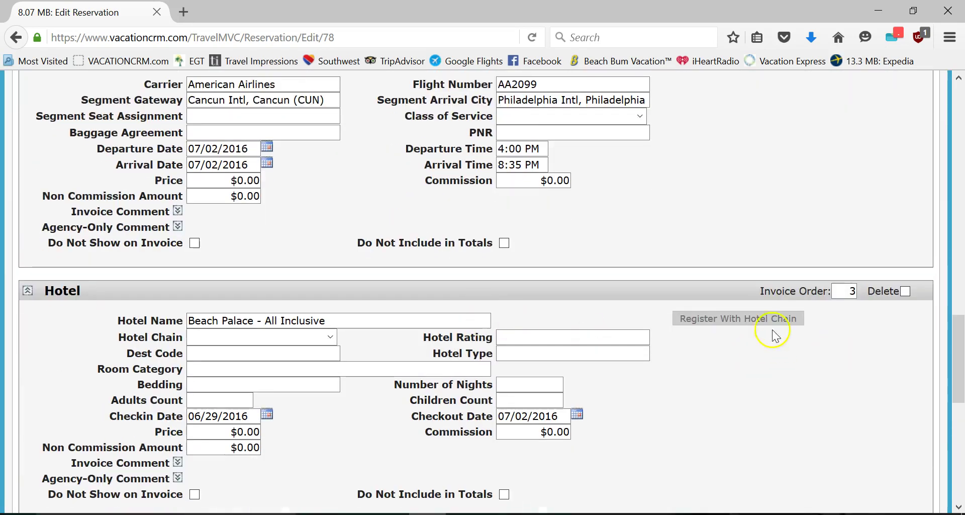
{"action": "left_click", "coordinate": [252, 336]}
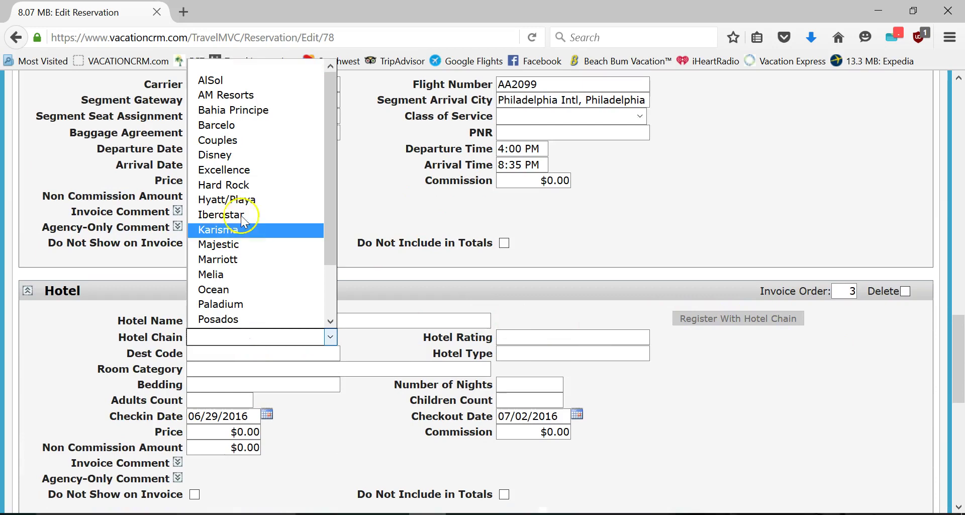
{"action": "key", "text": "h"}
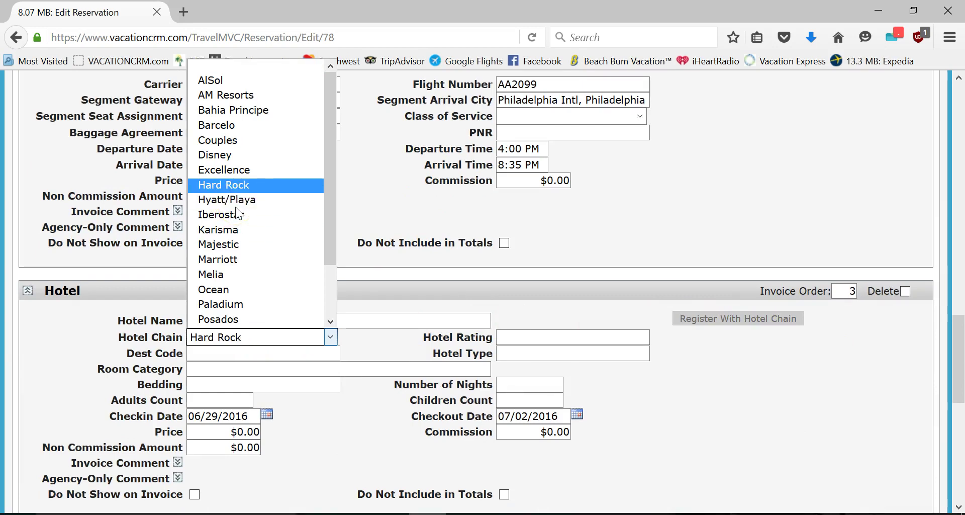
{"action": "left_click", "coordinate": [242, 186]}
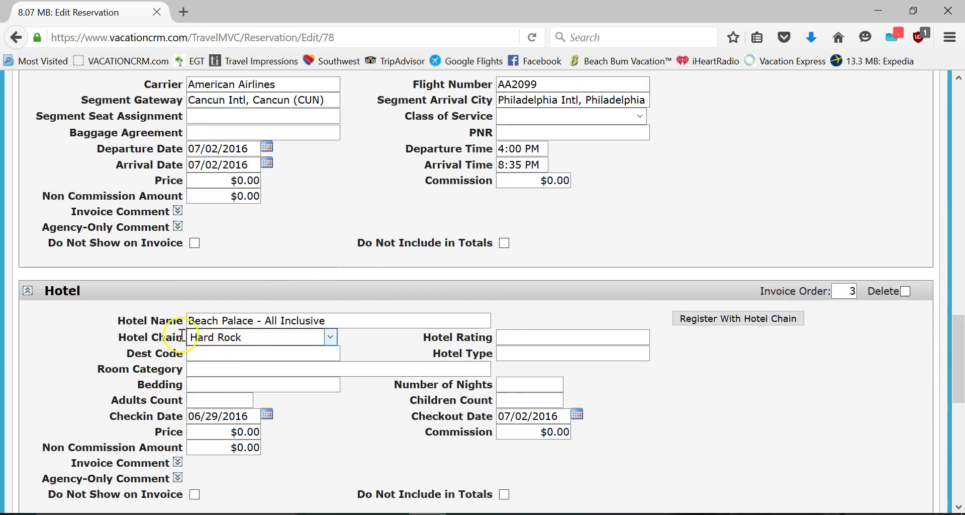
{"action": "left_click", "coordinate": [701, 319]}
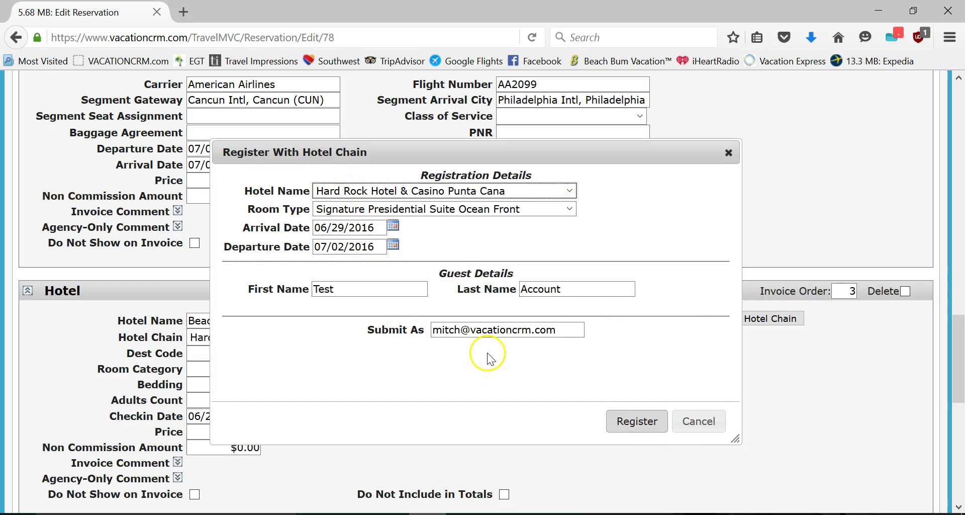
{"action": "left_click_drag", "start_coordinate": [431, 332], "coordinate": [484, 333]}
{"action": "left_click", "coordinate": [502, 372]}
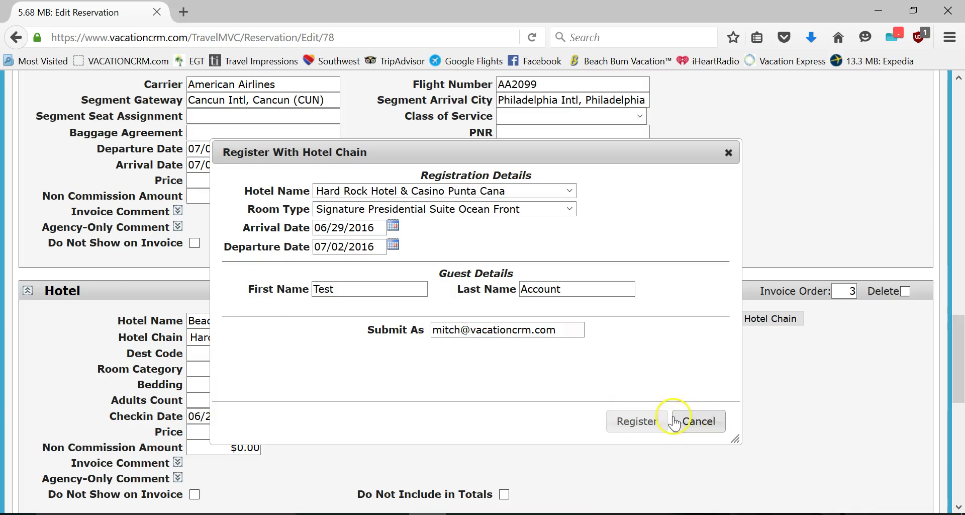
{"action": "left_click", "coordinate": [700, 422]}
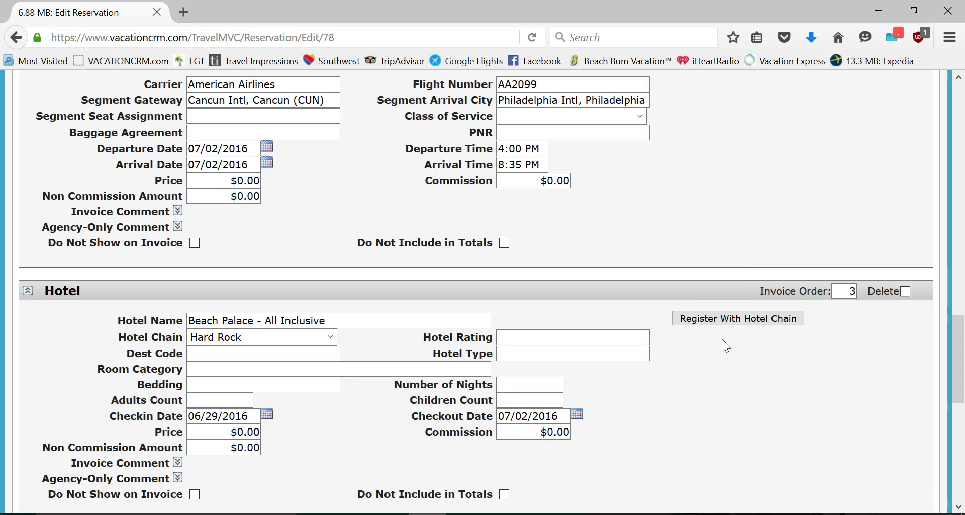
{"action": "left_click", "coordinate": [697, 343]}
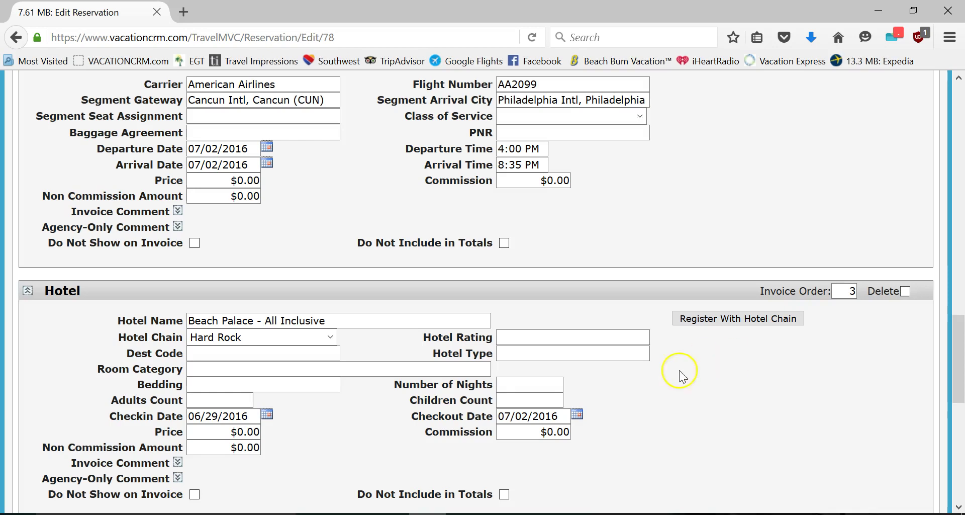
{"action": "scroll", "coordinate": [678, 372], "scroll_direction": "up", "scroll_amount": 20}
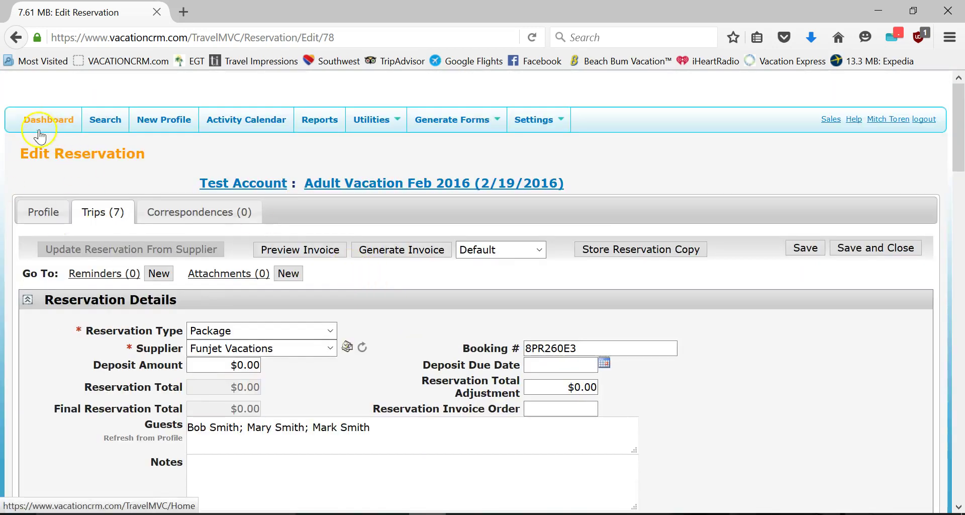
{"action": "left_click", "coordinate": [47, 120]}
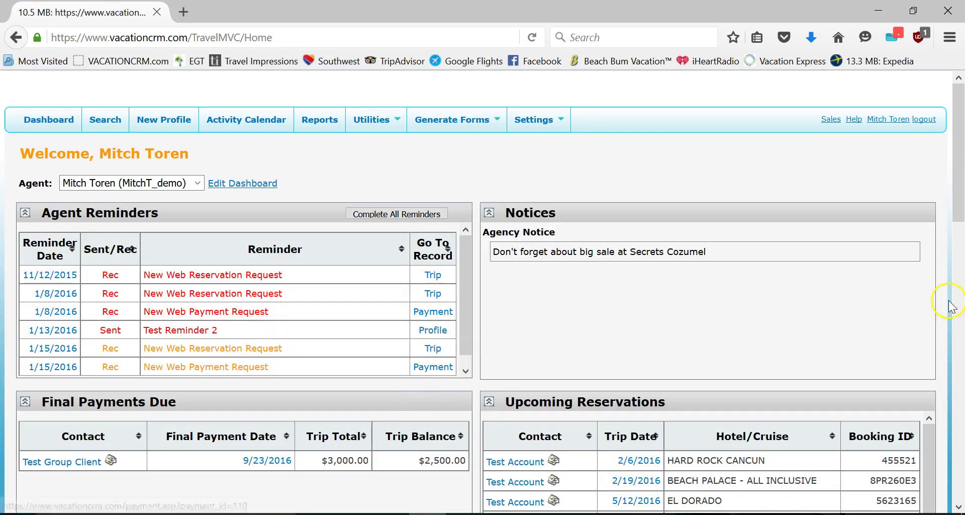
{"action": "scroll", "coordinate": [863, 297], "scroll_direction": "down", "scroll_amount": 3}
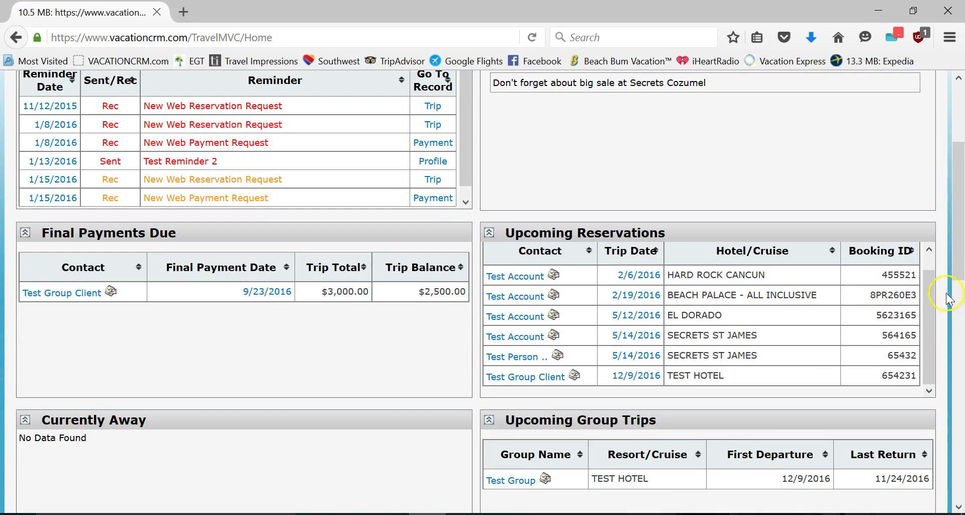
{"action": "scroll", "coordinate": [960, 264], "scroll_direction": "up", "scroll_amount": 3}
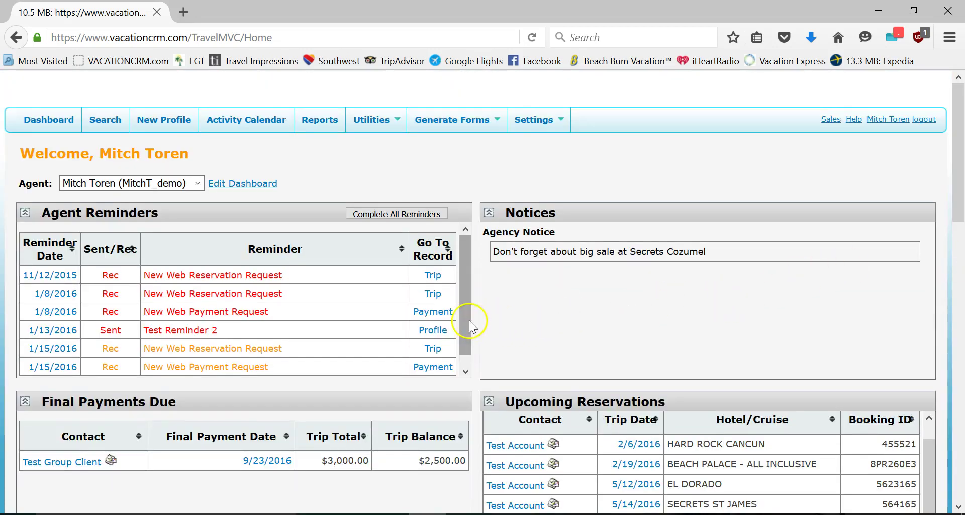
{"action": "scroll", "coordinate": [469, 322], "scroll_direction": "down", "scroll_amount": 1}
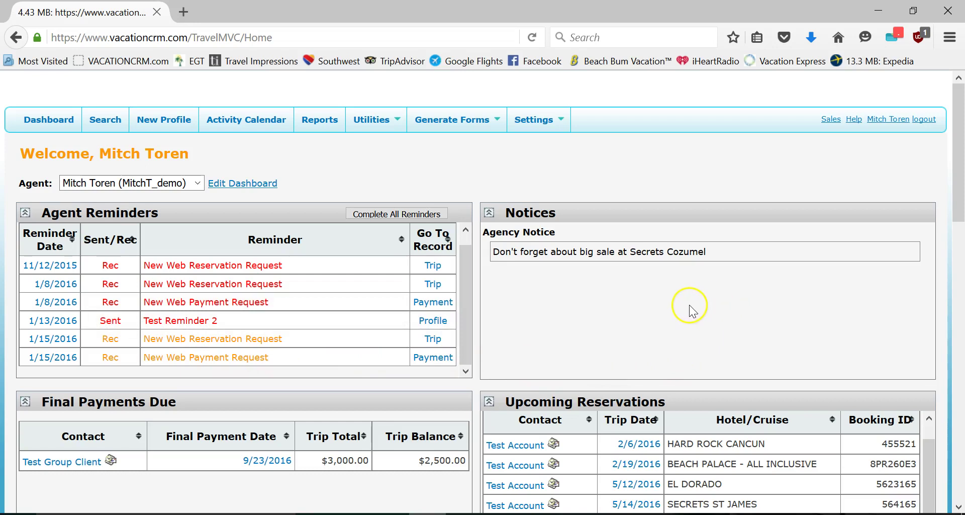
{"action": "scroll", "coordinate": [702, 302], "scroll_direction": "down", "scroll_amount": 3}
{"action": "scroll", "coordinate": [702, 302], "scroll_direction": "down", "scroll_amount": 4}
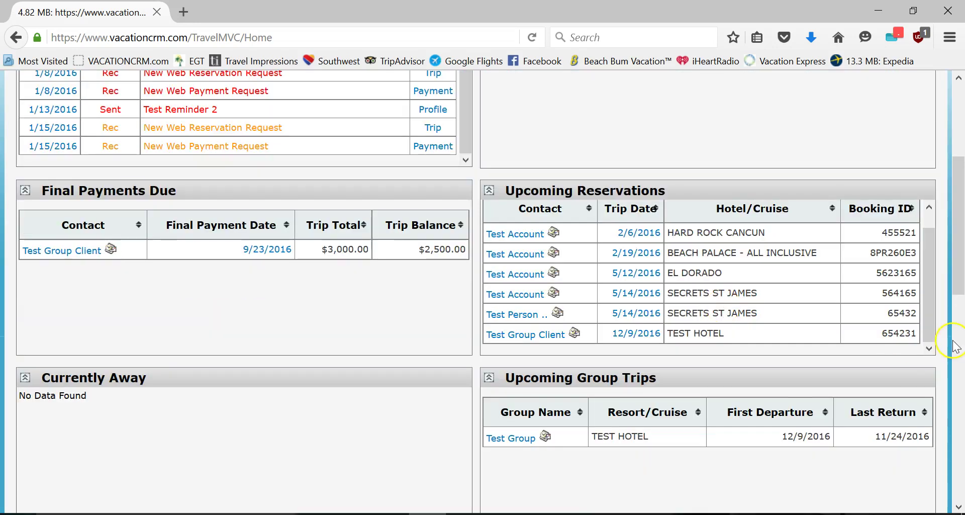
{"action": "left_click", "coordinate": [955, 346]}
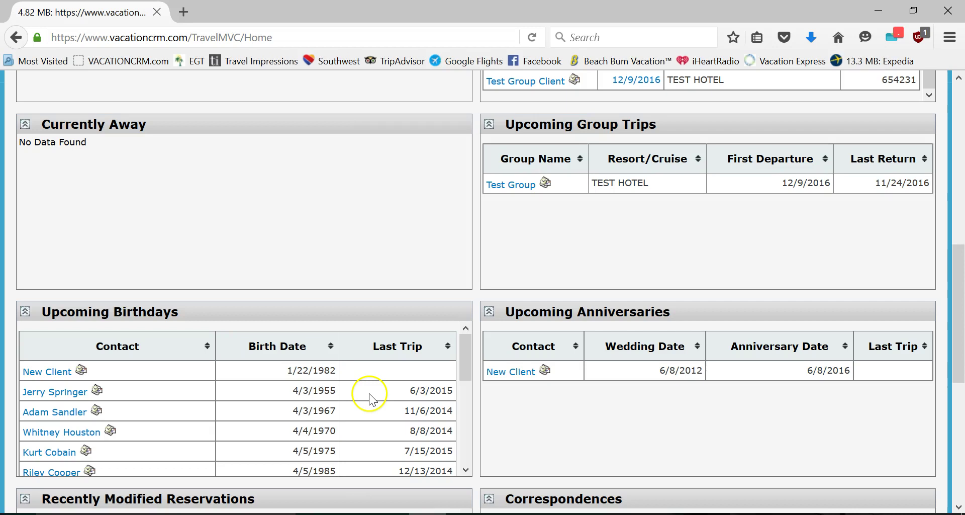
{"action": "scroll", "coordinate": [224, 375], "scroll_direction": "up", "scroll_amount": 10}
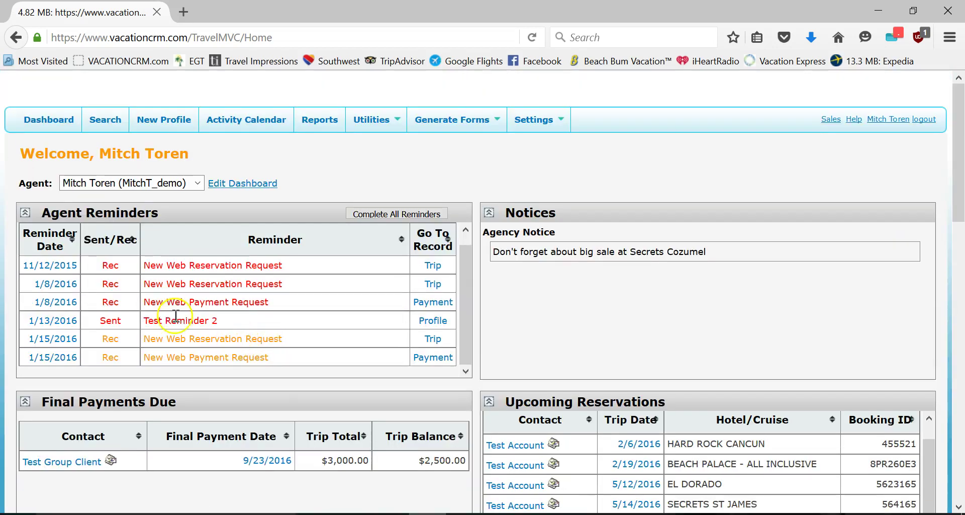
{"action": "left_click", "coordinate": [502, 449]}
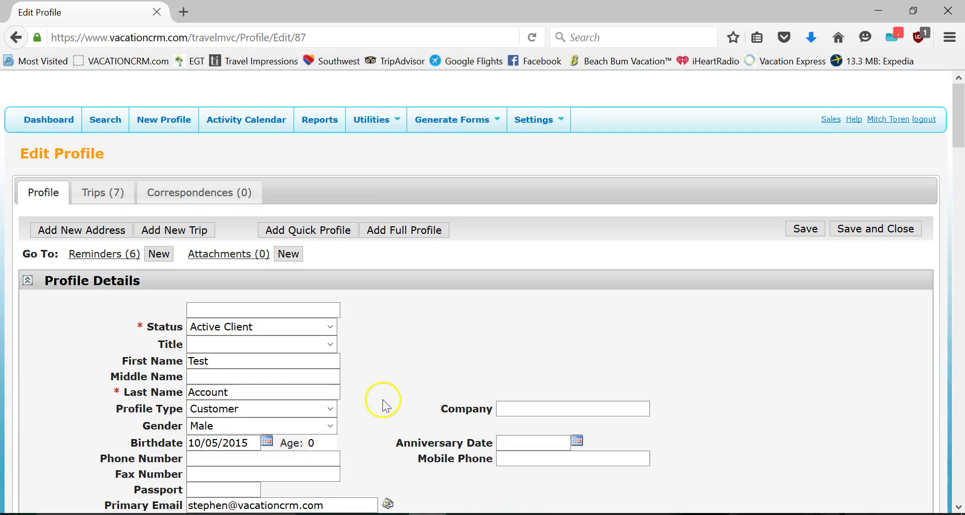
{"action": "scroll", "coordinate": [384, 401], "scroll_direction": "down", "scroll_amount": 5}
{"action": "scroll", "coordinate": [385, 399], "scroll_direction": "down", "scroll_amount": 13}
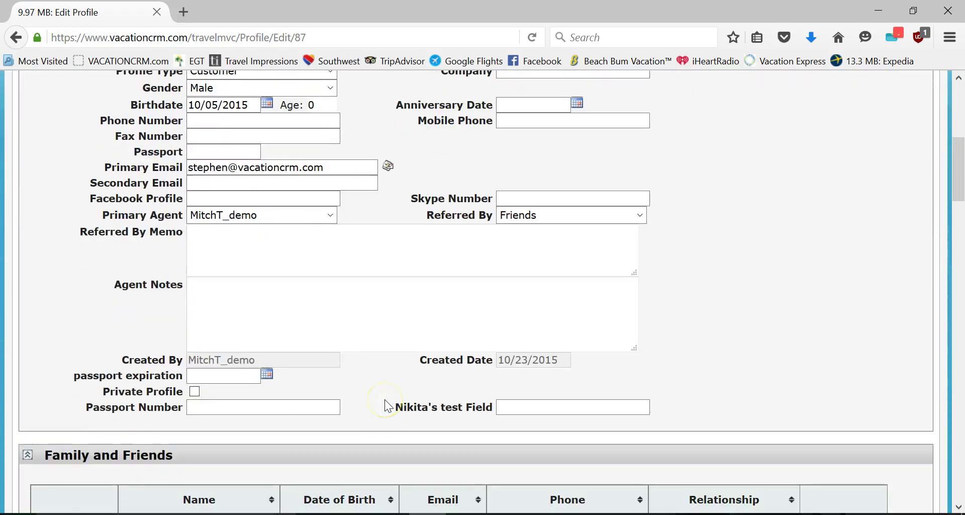
{"action": "scroll", "coordinate": [384, 397], "scroll_direction": "up", "scroll_amount": 18}
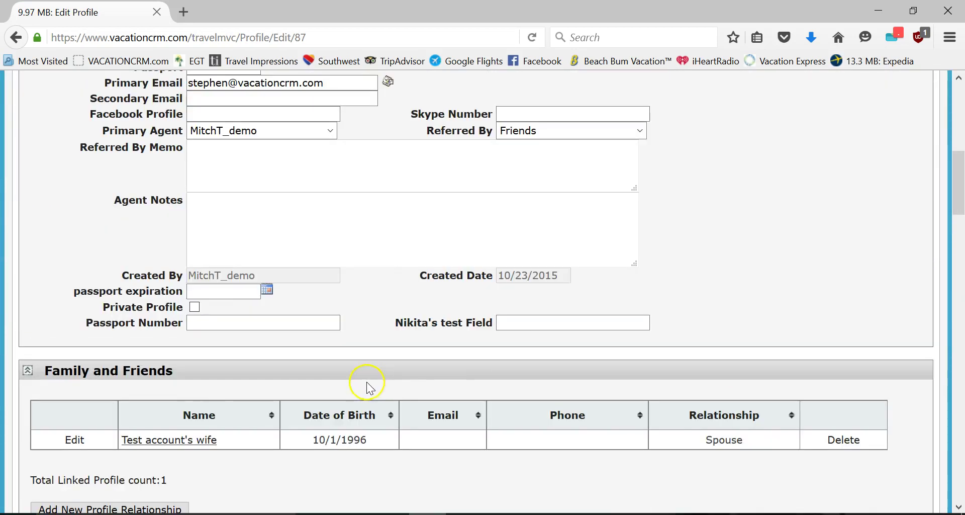
{"action": "left_click", "coordinate": [196, 381]}
{"action": "type", "text": "65427"}
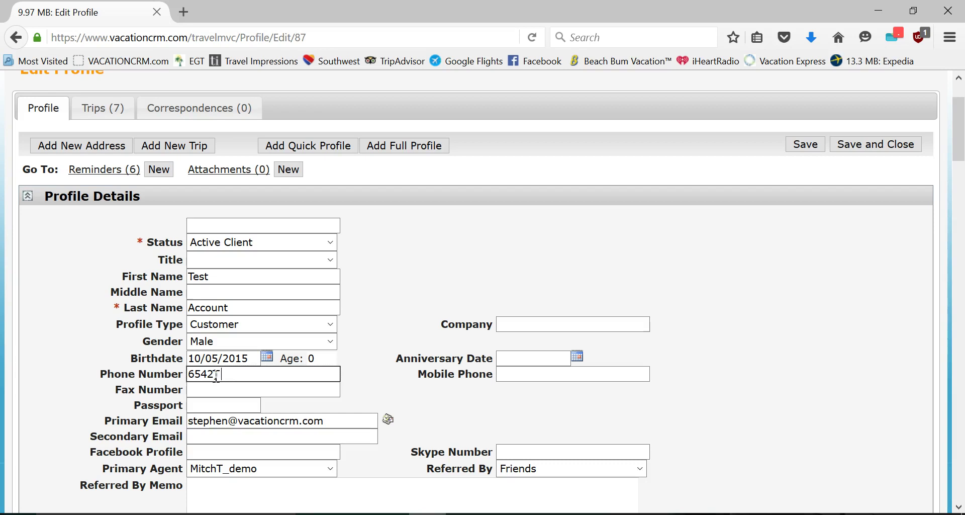
{"action": "left_click", "coordinate": [229, 380]}
{"action": "key", "text": "BackSpace"}
{"action": "type", "text": ")"}
{"action": "left_click", "coordinate": [118, 329]}
{"action": "left_click", "coordinate": [209, 376]}
{"action": "double_click", "coordinate": [220, 373]}
{"action": "key", "text": "BackSpace"}
{"action": "left_click", "coordinate": [192, 345]}
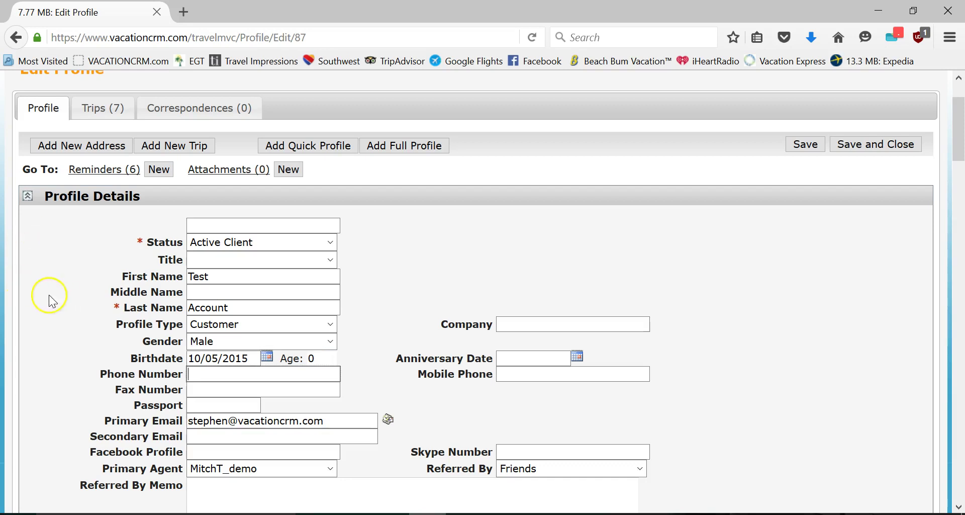
{"action": "scroll", "coordinate": [47, 297], "scroll_direction": "up", "scroll_amount": 2}
{"action": "left_click", "coordinate": [59, 127]}
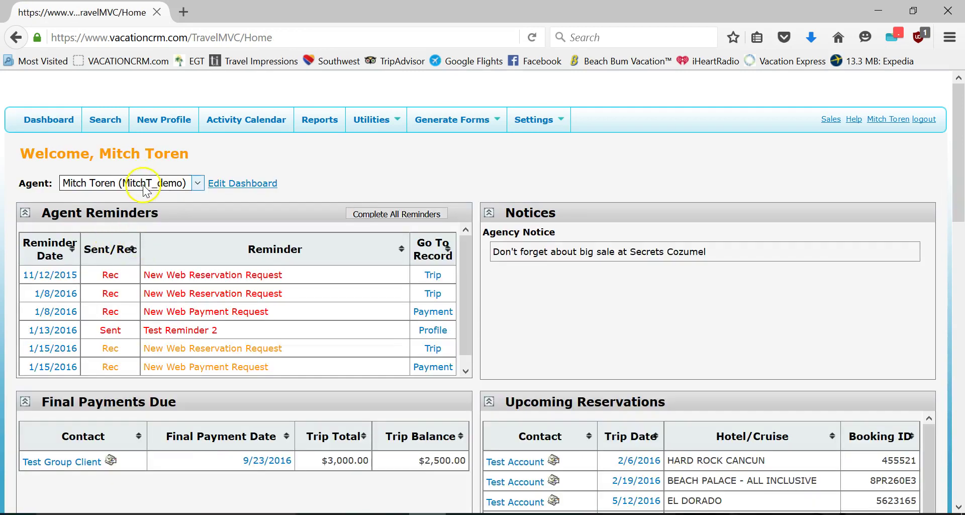
- Switch the dashboard Agent filter to All Agents and review the upcoming payments
{"action": "left_click", "coordinate": [144, 183]}
{"action": "left_click", "coordinate": [92, 193]}
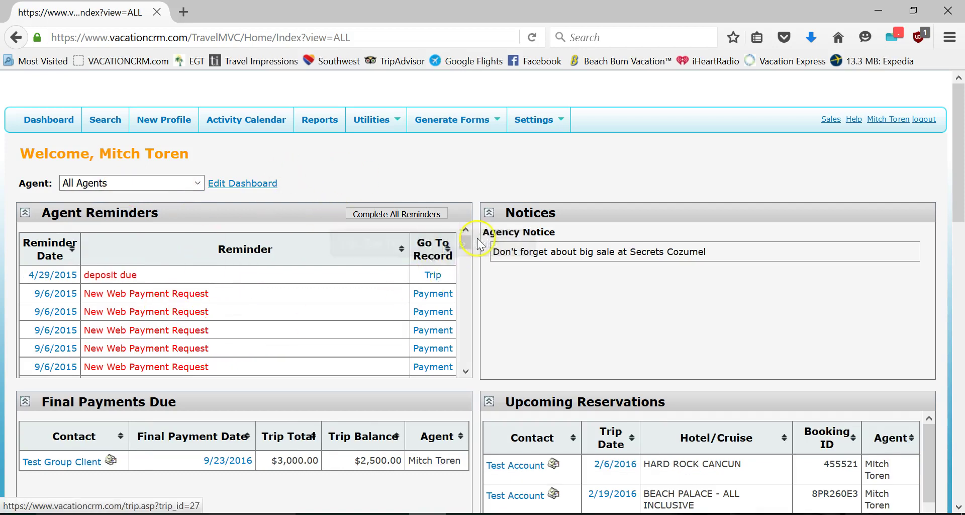
{"action": "left_click_drag", "start_coordinate": [463, 246], "coordinate": [463, 218]}
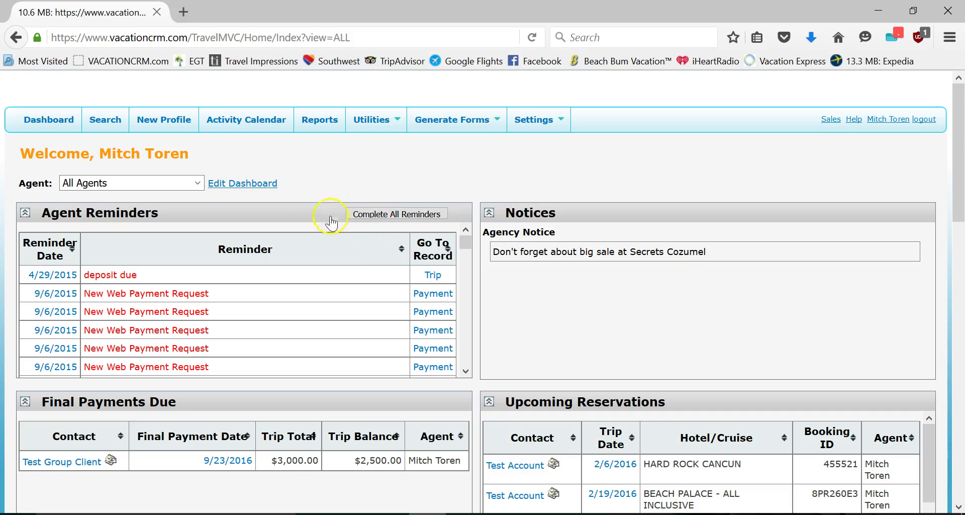
- Open Test Account's trips and start a new trip
{"action": "left_click", "coordinate": [526, 466]}
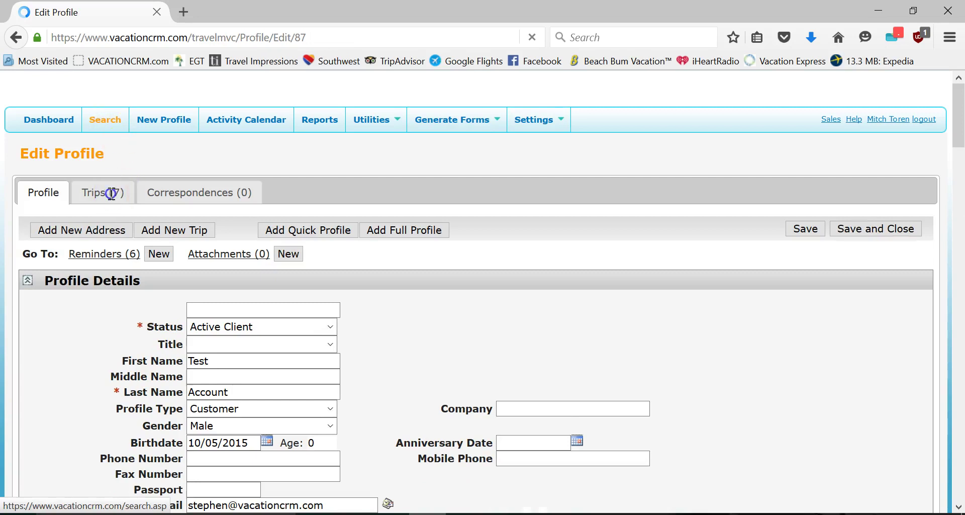
{"action": "left_click", "coordinate": [112, 191]}
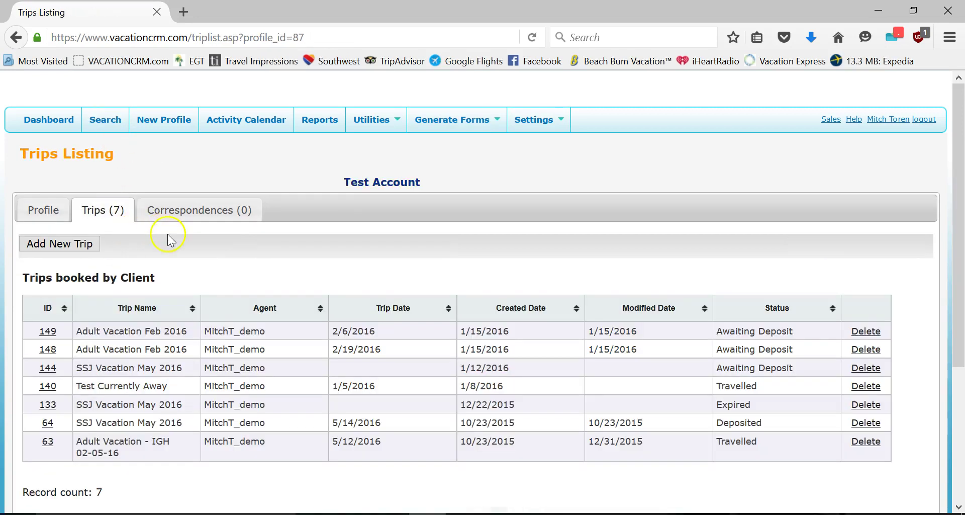
{"action": "left_click", "coordinate": [65, 244]}
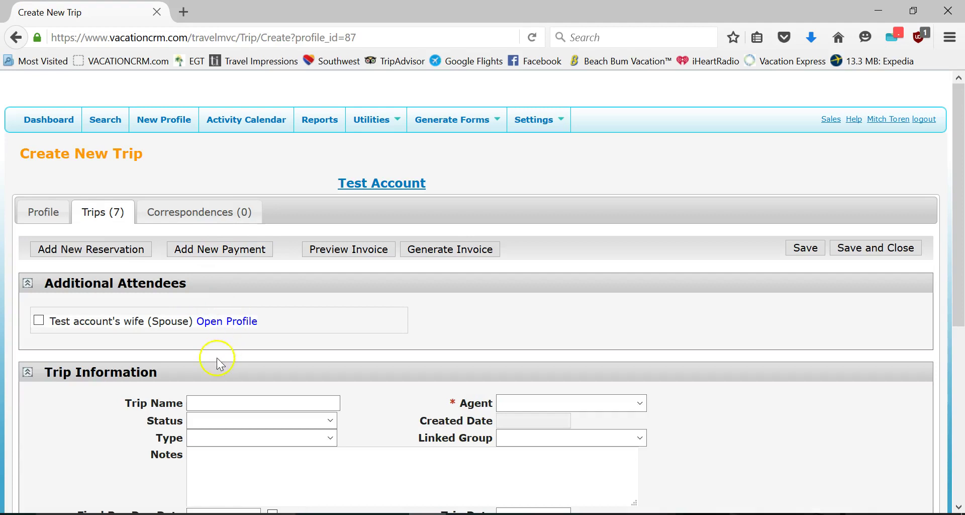
- Create trip Test Vacation with status Awaiting Deposit, the demo agent, type Adult Vacation, and save
{"action": "left_click", "coordinate": [210, 398]}
{"action": "type", "text": "Test"}
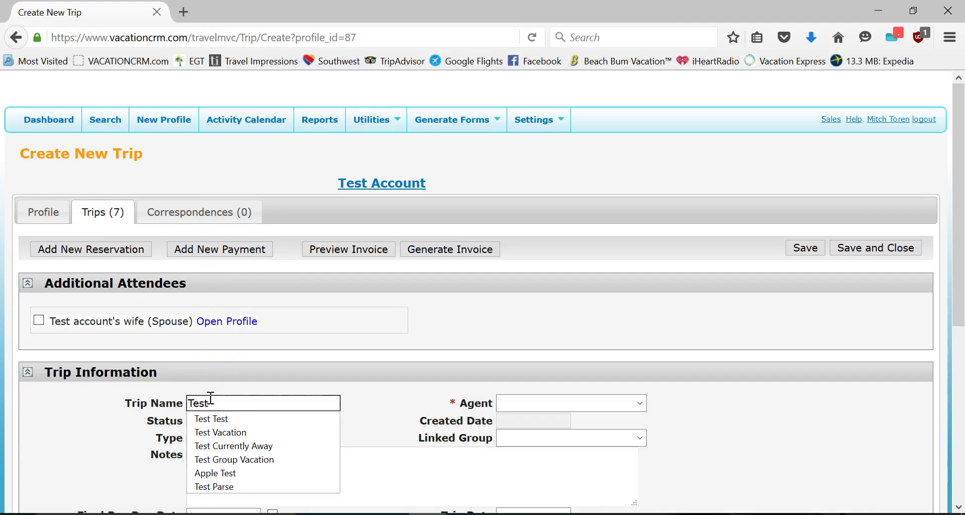
{"action": "left_click", "coordinate": [217, 431]}
{"action": "left_click", "coordinate": [216, 421]}
{"action": "left_click", "coordinate": [226, 282]}
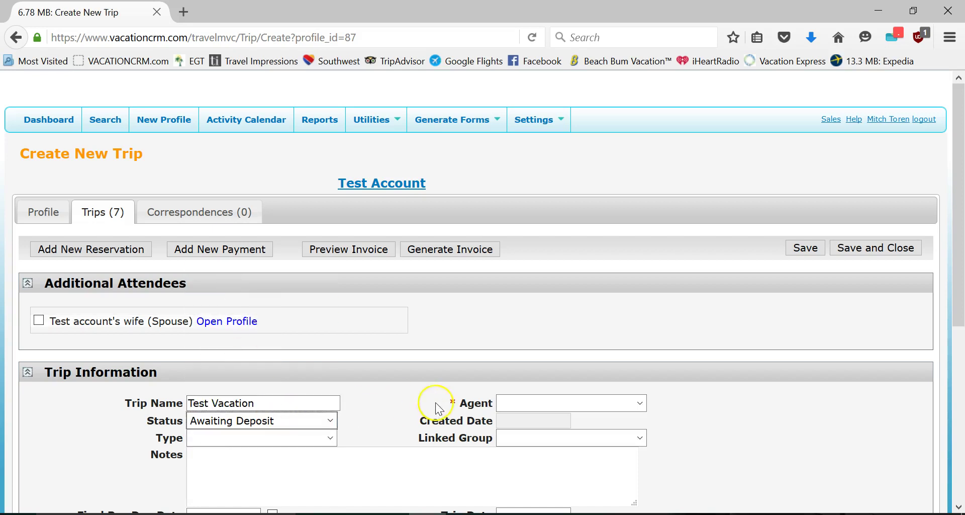
{"action": "left_click", "coordinate": [510, 402]}
{"action": "left_click", "coordinate": [532, 506]}
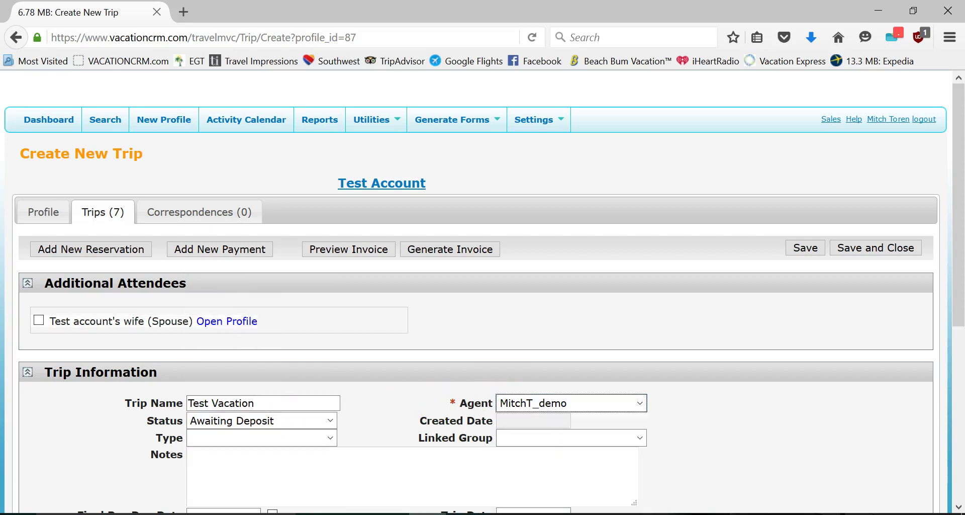
{"action": "left_click", "coordinate": [295, 441]}
{"action": "left_click", "coordinate": [204, 222]}
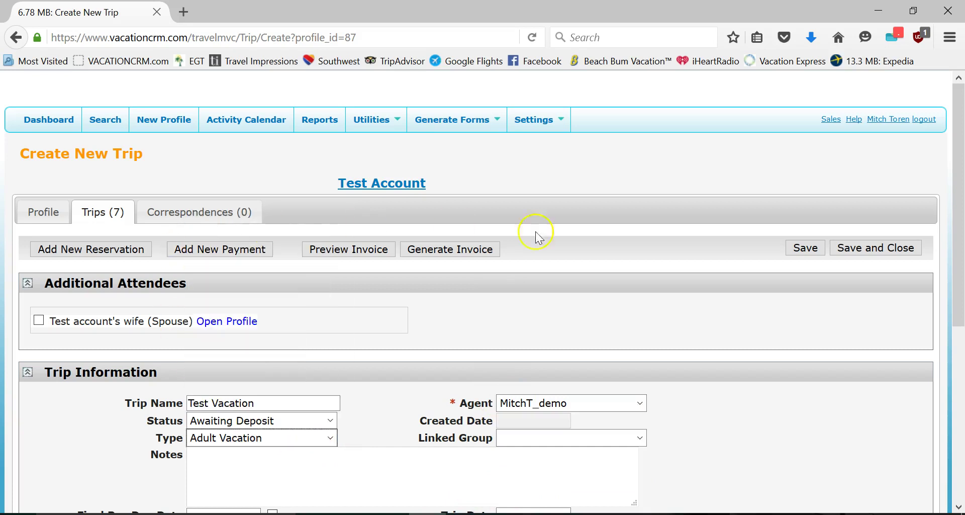
{"action": "left_click", "coordinate": [788, 251]}
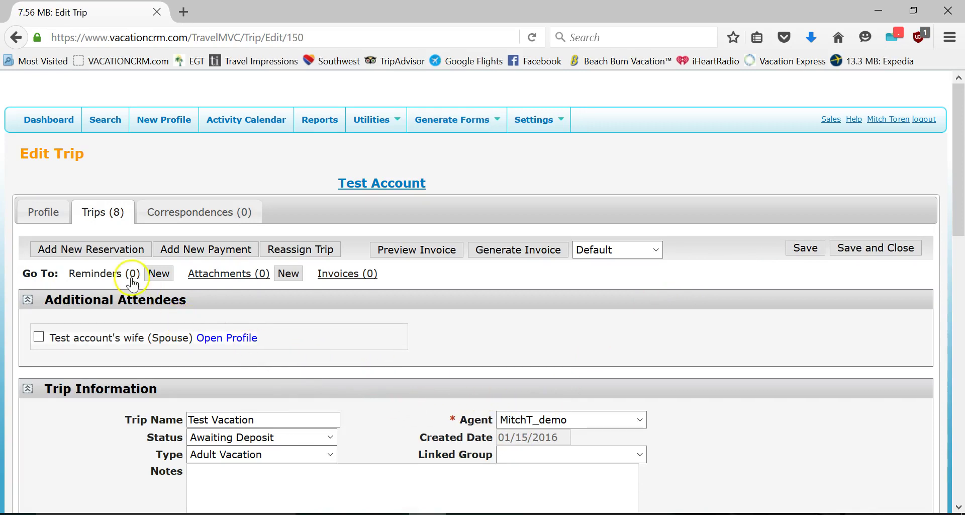
- Add a reservation to Test Vacation with type Package and supplier Funjet Vacations
{"action": "left_click", "coordinate": [117, 250]}
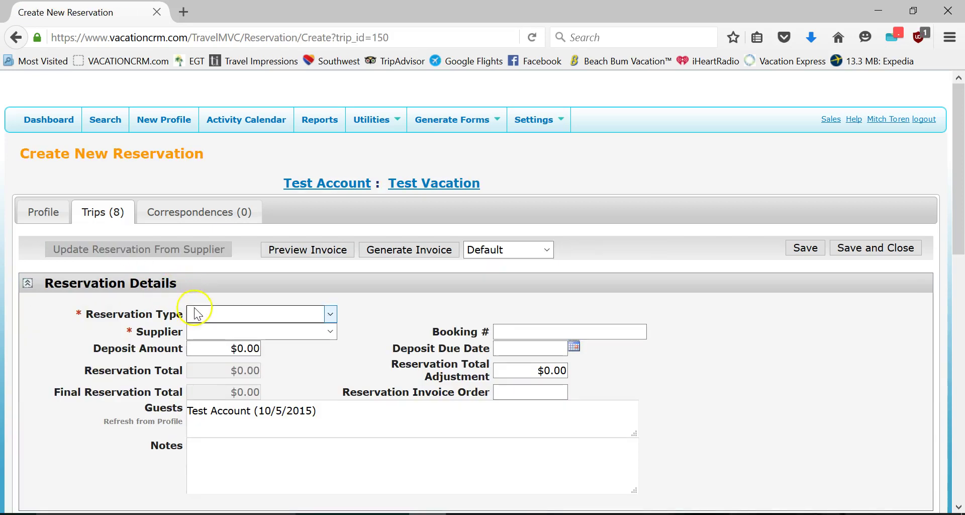
{"action": "left_click", "coordinate": [202, 314]}
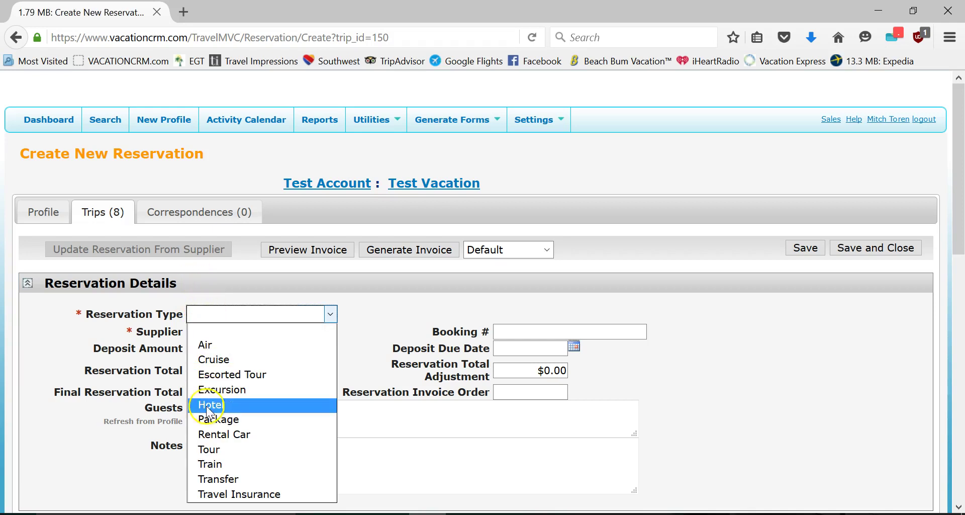
{"action": "left_click", "coordinate": [210, 422]}
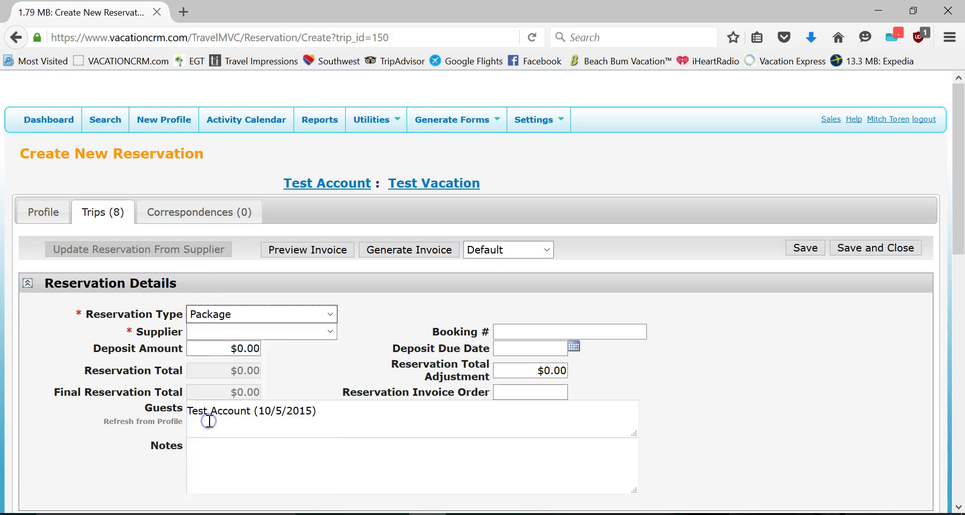
{"action": "left_click", "coordinate": [210, 332]}
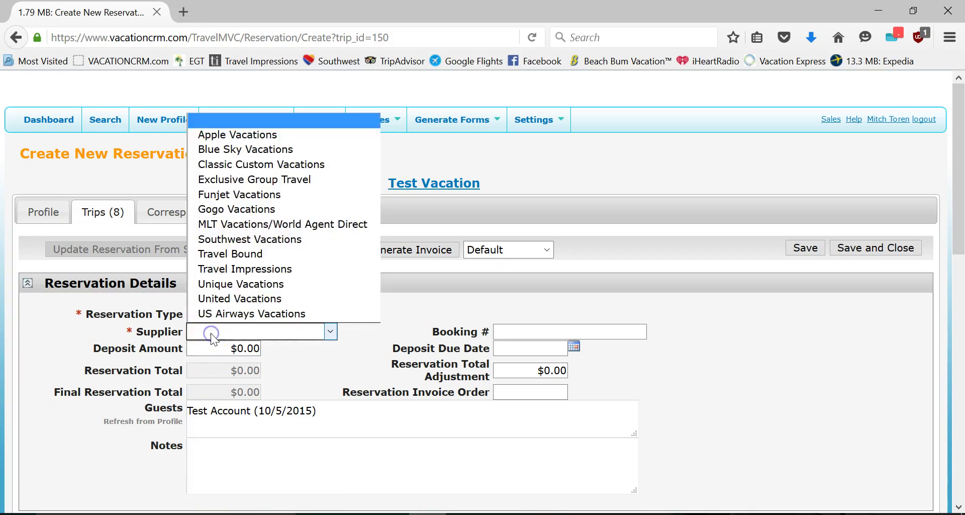
{"action": "left_click", "coordinate": [237, 199]}
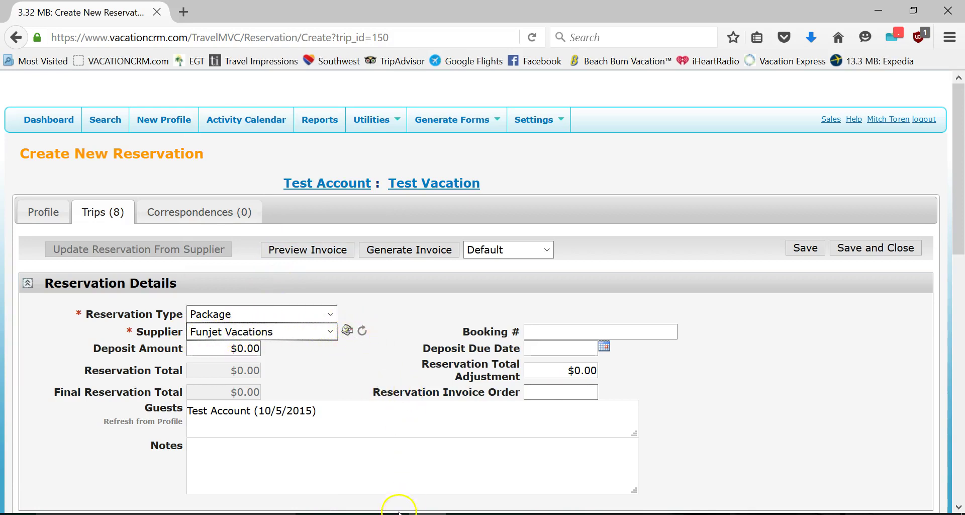
{"action": "mouse_move", "coordinate": [398, 511]}
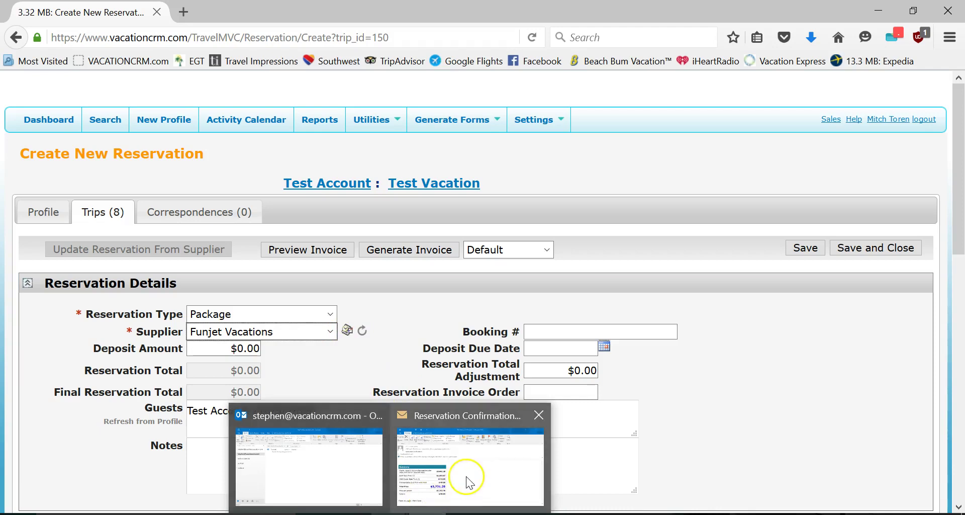
{"action": "left_click", "coordinate": [467, 477]}
{"action": "left_click_drag", "start_coordinate": [957, 485], "coordinate": [953, 254]}
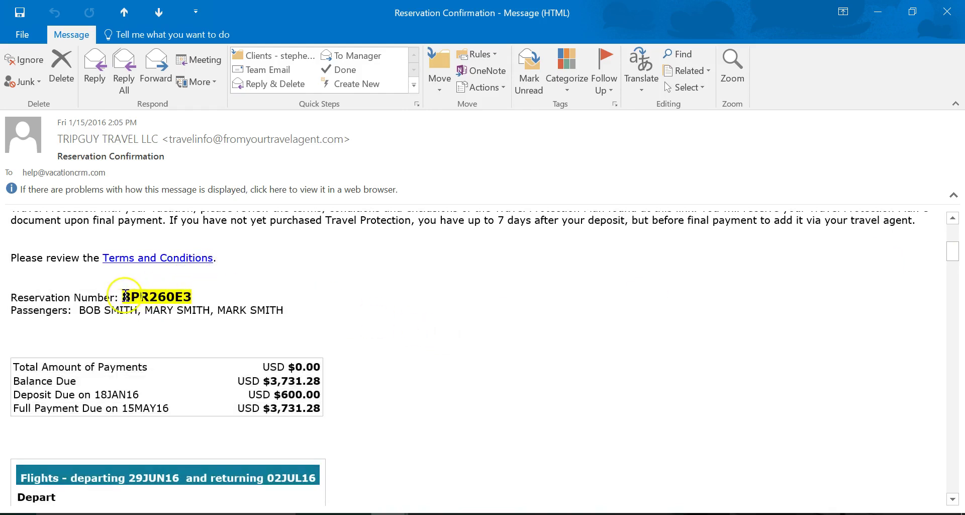
{"action": "left_click_drag", "start_coordinate": [122, 296], "coordinate": [191, 296]}
{"action": "key", "text": "ctrl+c"}
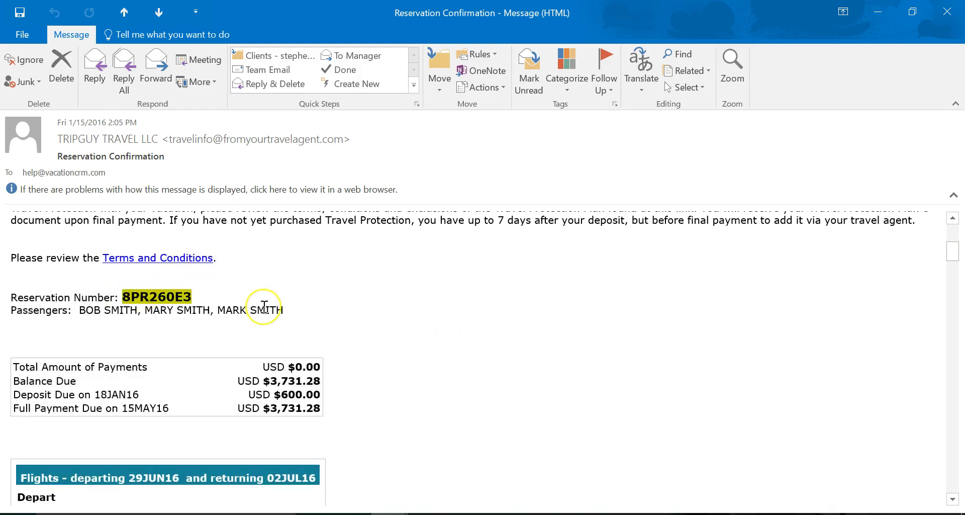
{"action": "key", "text": "alt+Tab"}
{"action": "left_click", "coordinate": [598, 331]}
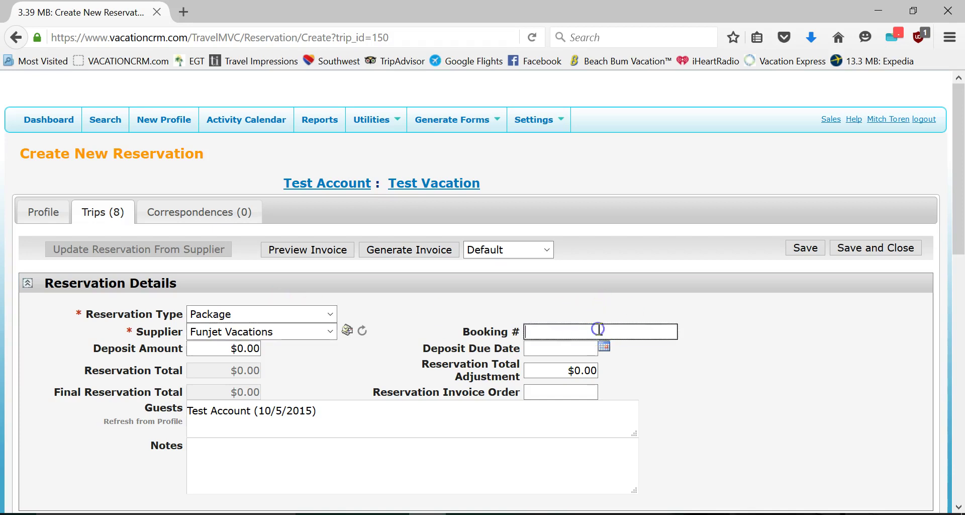
{"action": "key", "text": "ctrl+v"}
{"action": "left_click", "coordinate": [442, 328]}
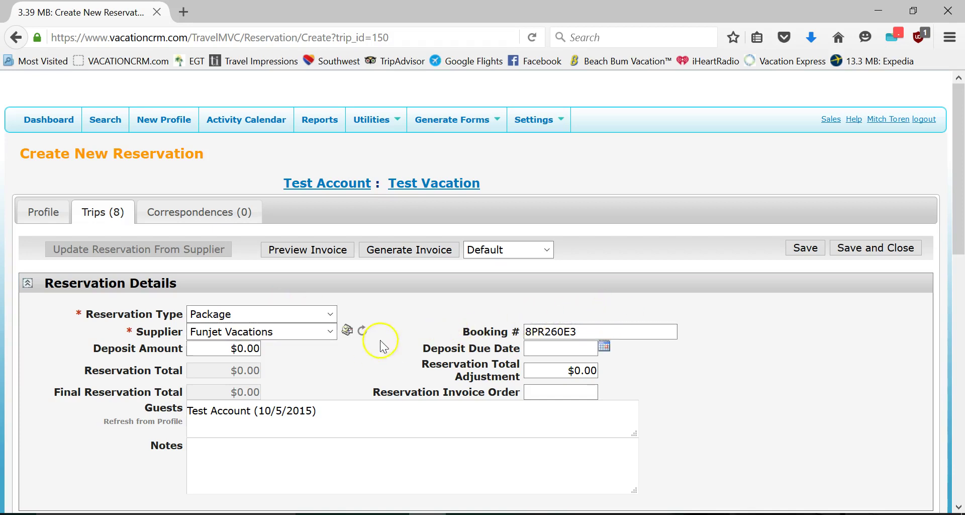
{"action": "left_click", "coordinate": [806, 249]}
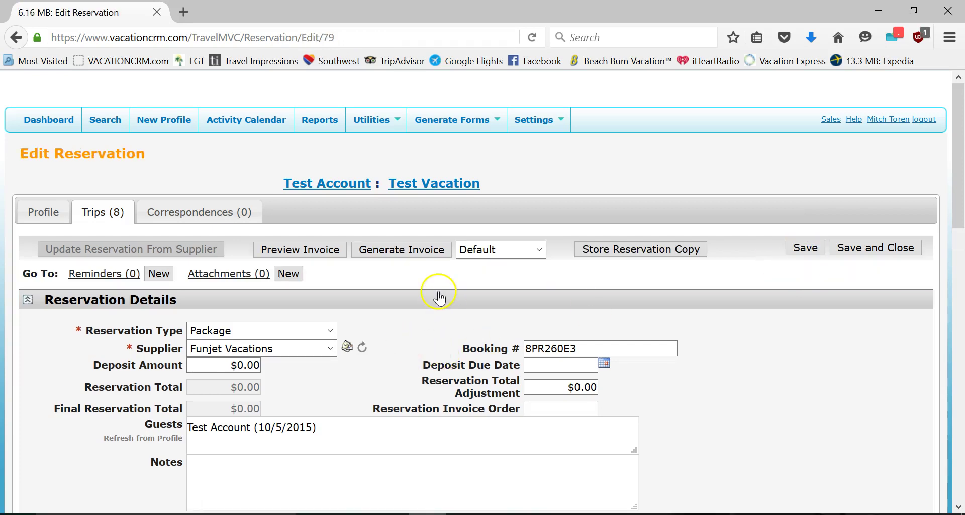
- Start a supplier import email to the VacationCRM parse address and delete its placeholder body text
{"action": "left_click", "coordinate": [347, 348]}
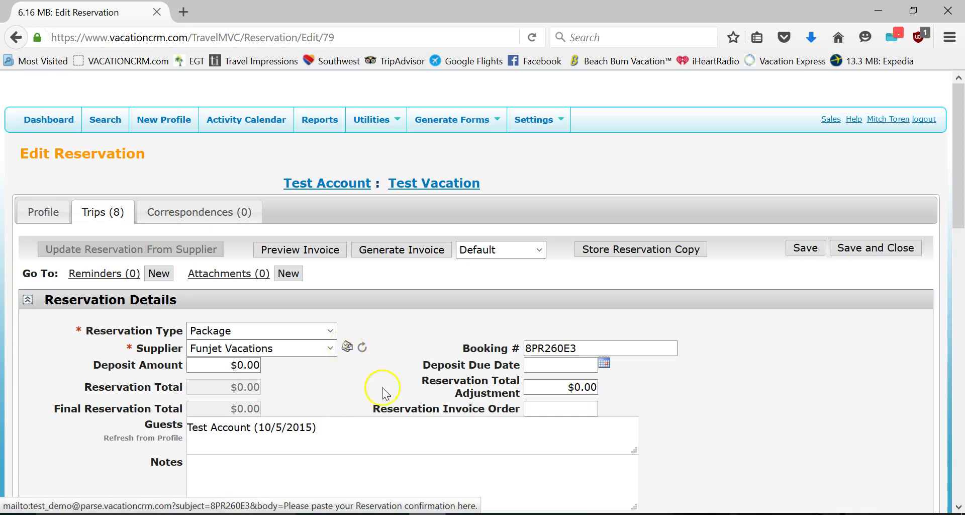
{"action": "left_click_drag", "start_coordinate": [271, 278], "coordinate": [9, 263]}
{"action": "key", "text": "Delete"}
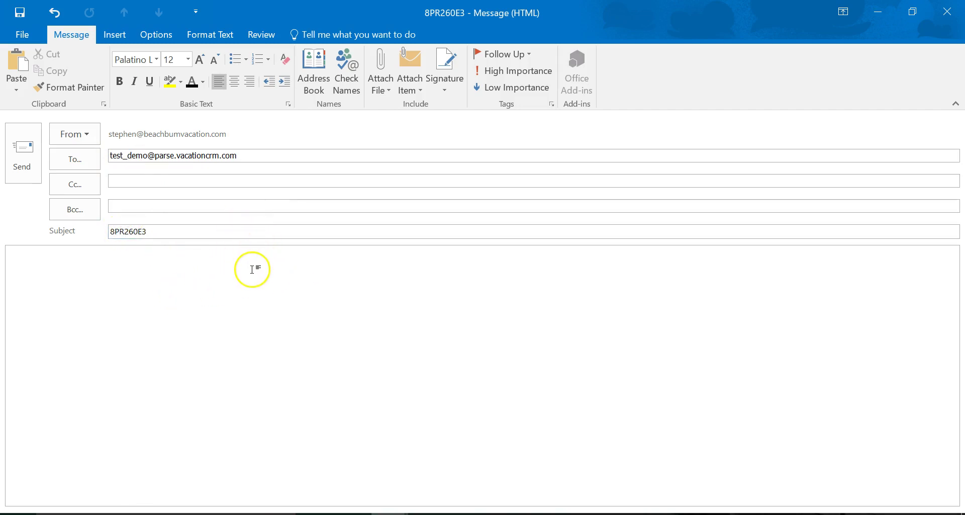
{"action": "key", "text": "alt+Tab"}
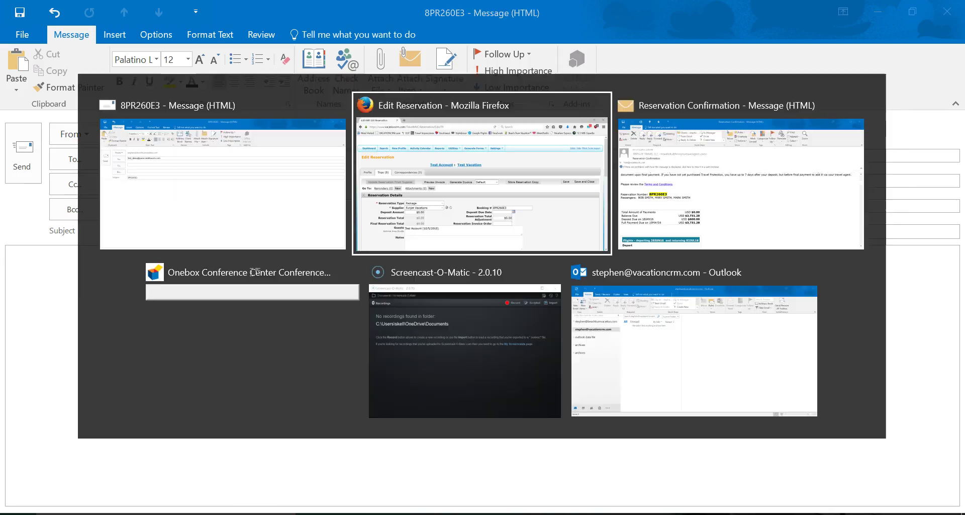
{"action": "key", "text": "alt+Tab"}
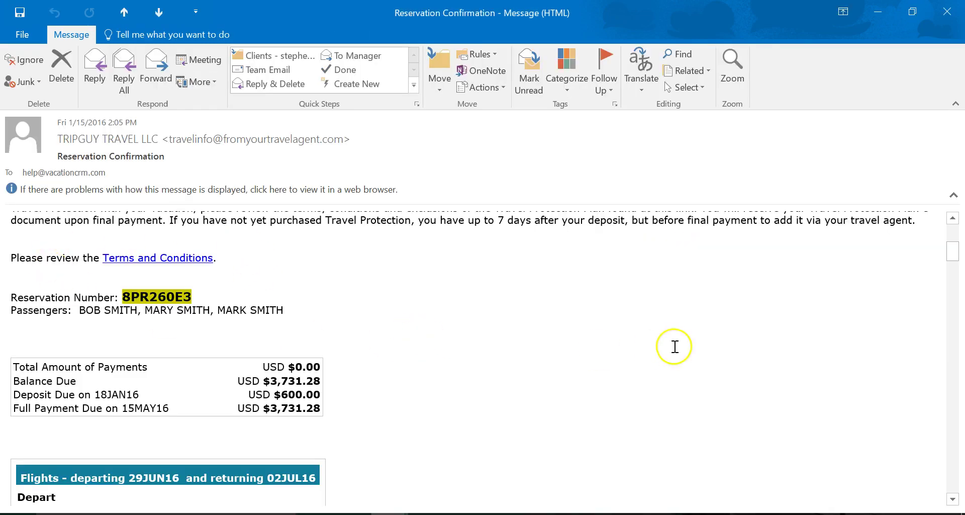
{"action": "scroll", "coordinate": [273, 411], "scroll_direction": "up", "scroll_amount": 2}
{"action": "left_click_drag", "start_coordinate": [4, 368], "coordinate": [300, 444]}
{"action": "key", "text": "ctrl+c"}
{"action": "key", "text": "alt+Tab"}
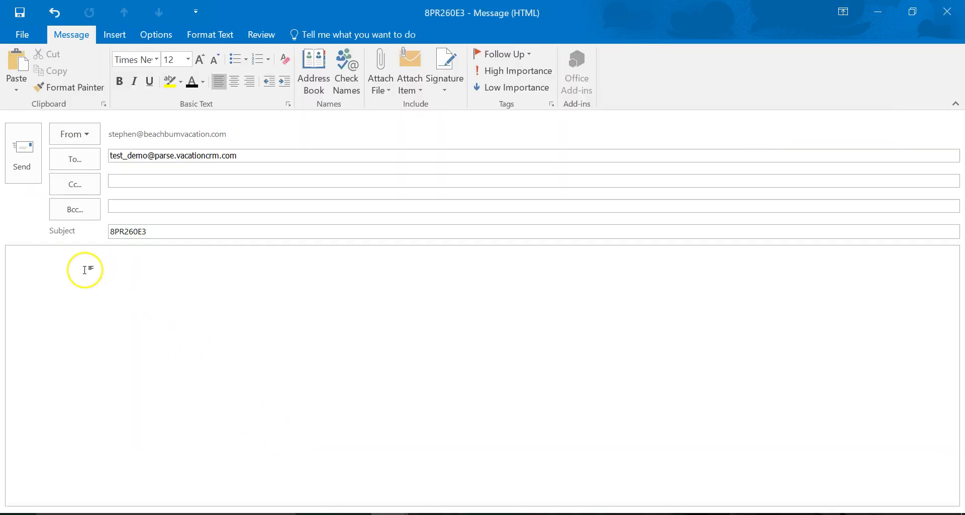
{"action": "key", "text": "ctrl+v"}
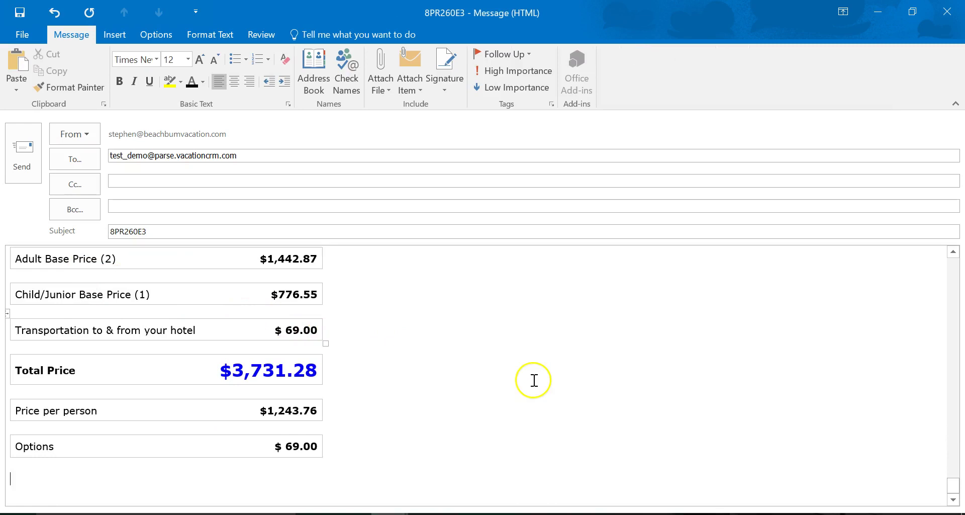
{"action": "scroll", "coordinate": [536, 381], "scroll_direction": "up", "scroll_amount": 5}
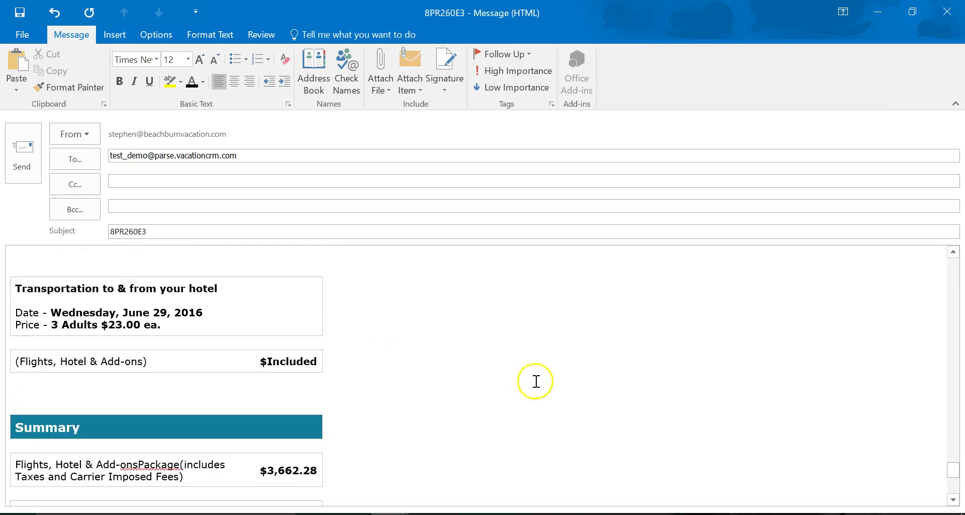
{"action": "left_click", "coordinate": [21, 174]}
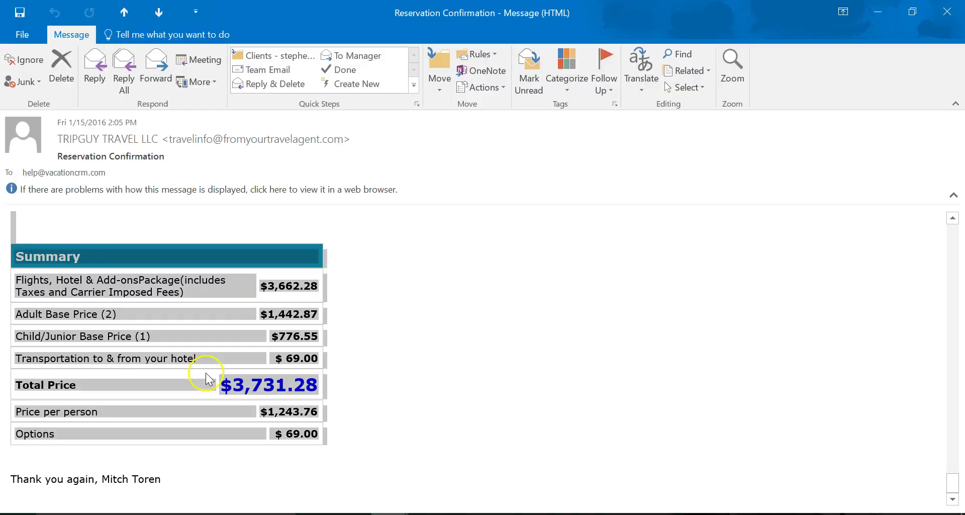
{"action": "left_click", "coordinate": [423, 513]}
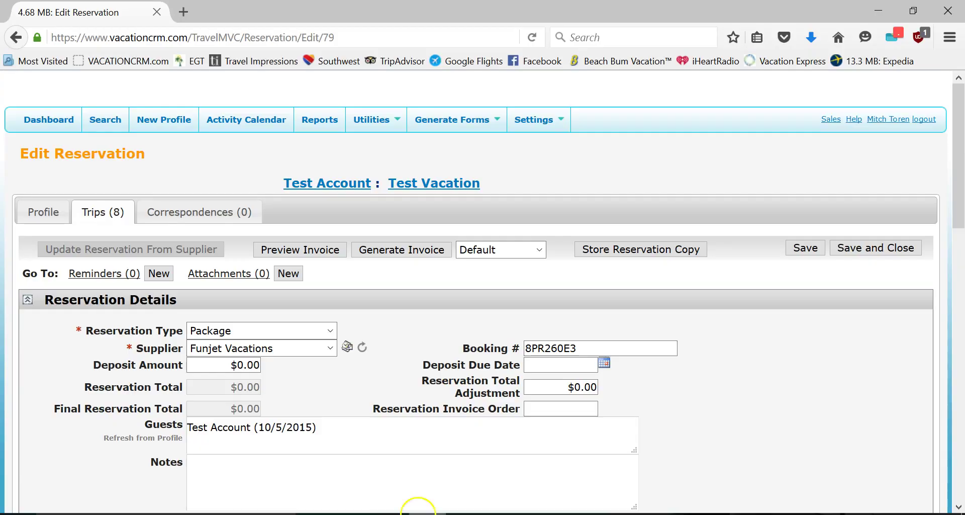
- Refresh the reservation from the Funjet supplier email, importing three guests and the 6/29/2016 date
{"action": "left_click", "coordinate": [362, 348]}
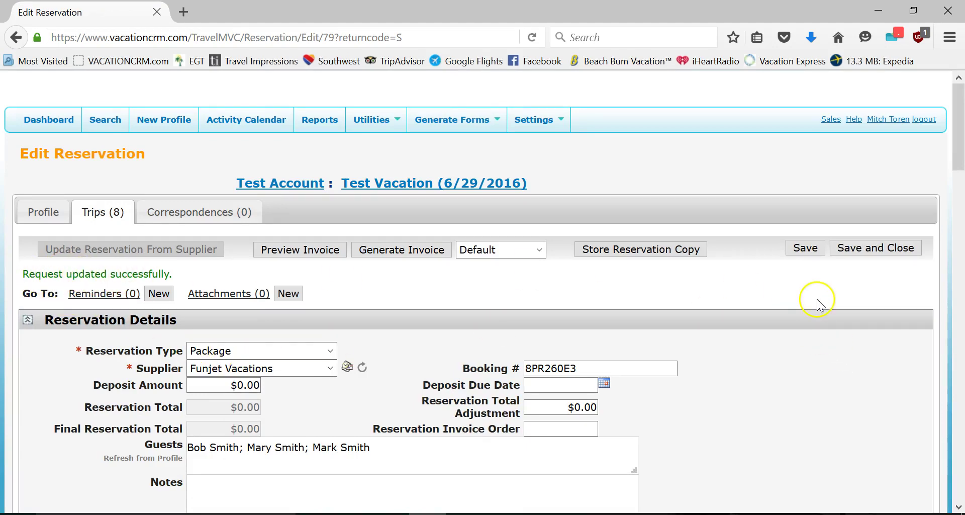
{"action": "scroll", "coordinate": [815, 299], "scroll_direction": "down", "scroll_amount": 7}
{"action": "scroll", "coordinate": [816, 299], "scroll_direction": "down", "scroll_amount": 6}
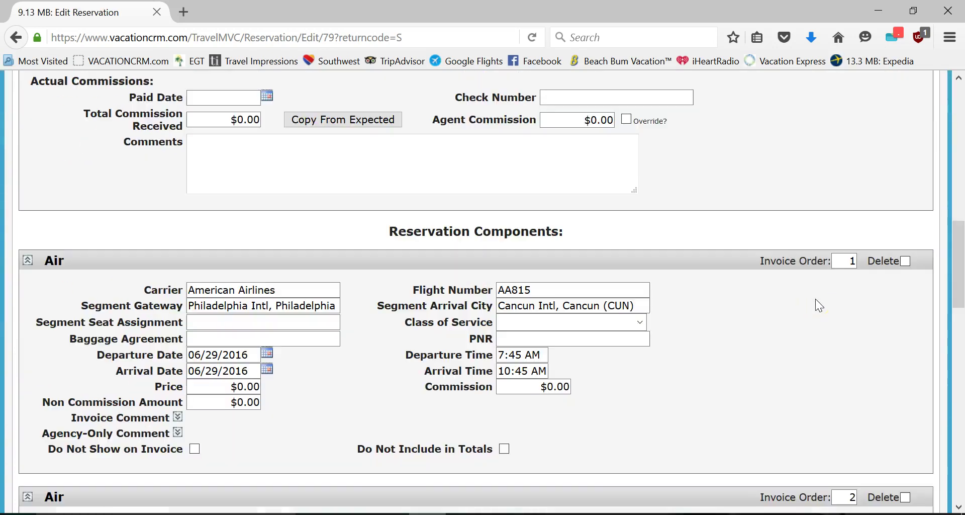
{"action": "scroll", "coordinate": [832, 282], "scroll_direction": "down", "scroll_amount": 3}
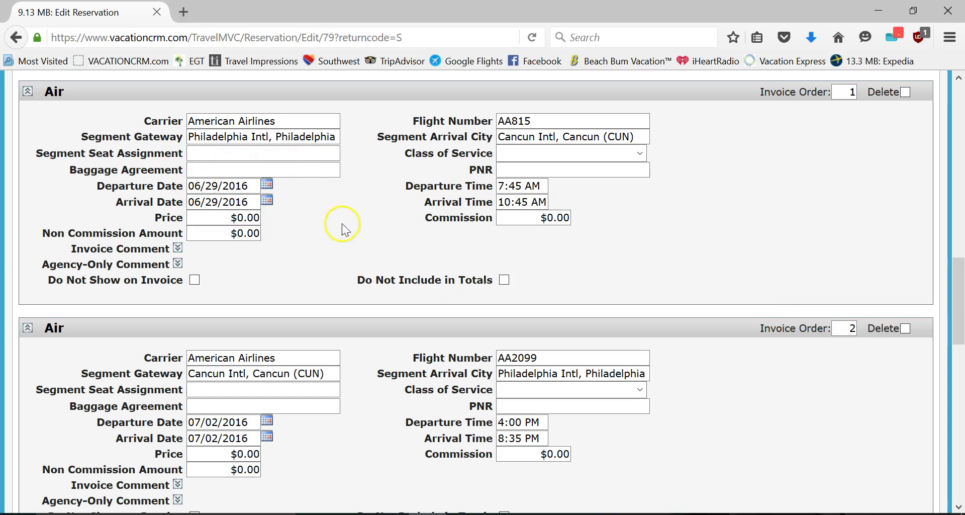
{"action": "scroll", "coordinate": [342, 223], "scroll_direction": "down", "scroll_amount": 3}
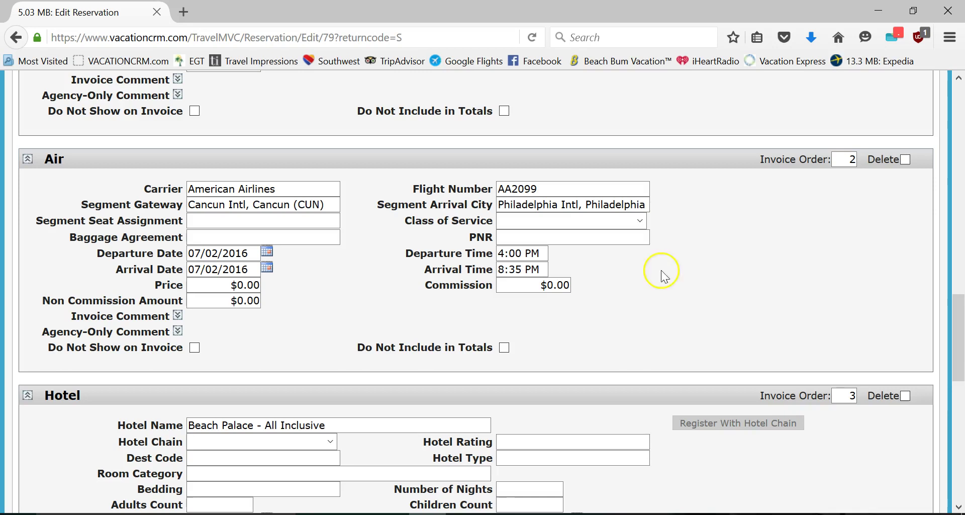
{"action": "scroll", "coordinate": [362, 301], "scroll_direction": "up", "scroll_amount": 8}
{"action": "scroll", "coordinate": [352, 296], "scroll_direction": "up", "scroll_amount": 10}
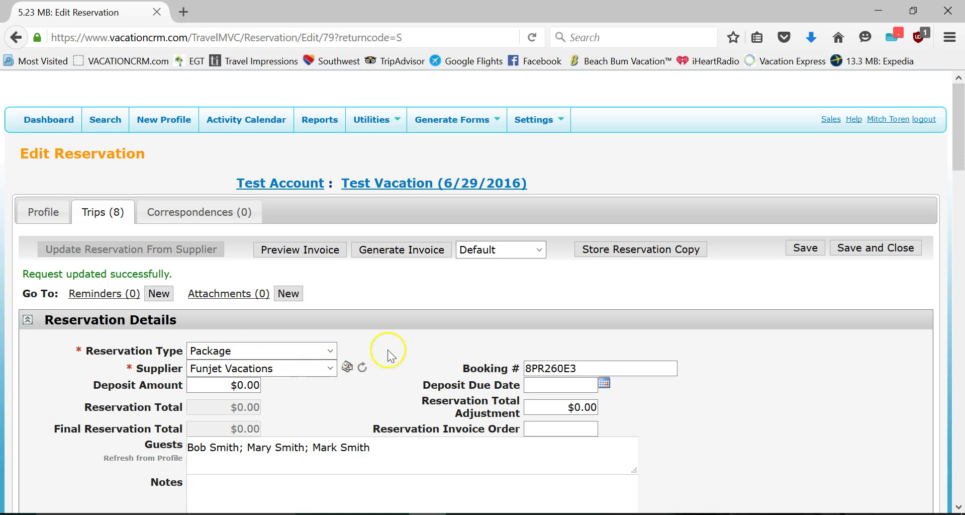
- Look through the Reservation Type and Supplier lists, keeping Package and Funjet Vacations
{"action": "left_click", "coordinate": [330, 350]}
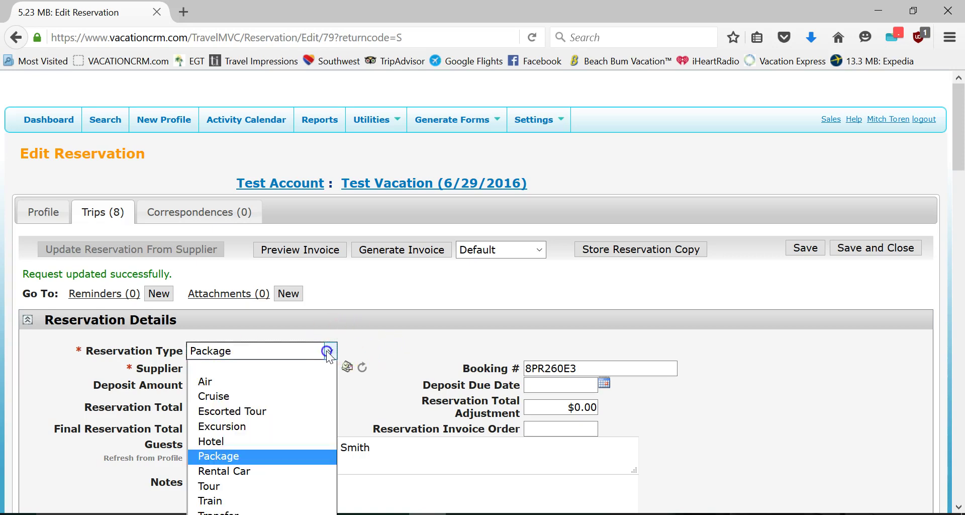
{"action": "left_click", "coordinate": [367, 355]}
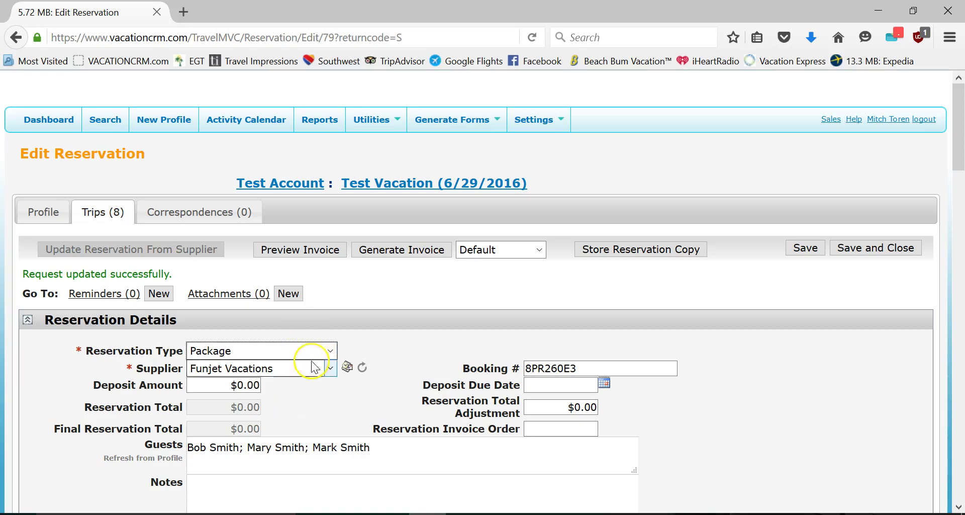
{"action": "left_click", "coordinate": [331, 351]}
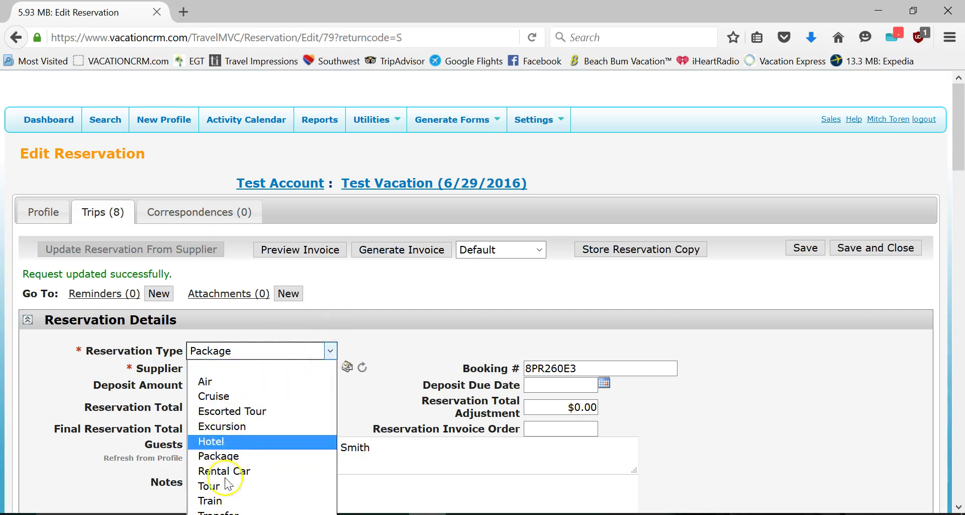
{"action": "left_click", "coordinate": [330, 350]}
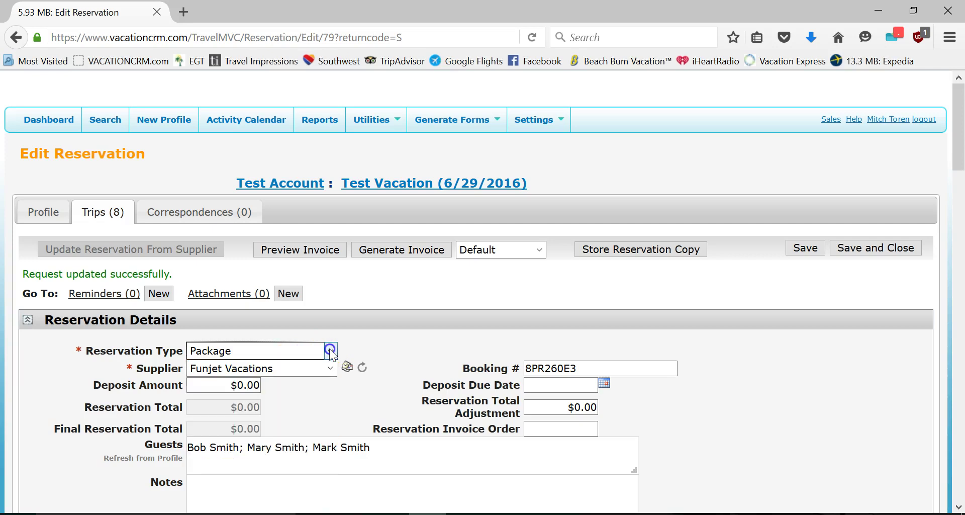
{"action": "left_click", "coordinate": [246, 369]}
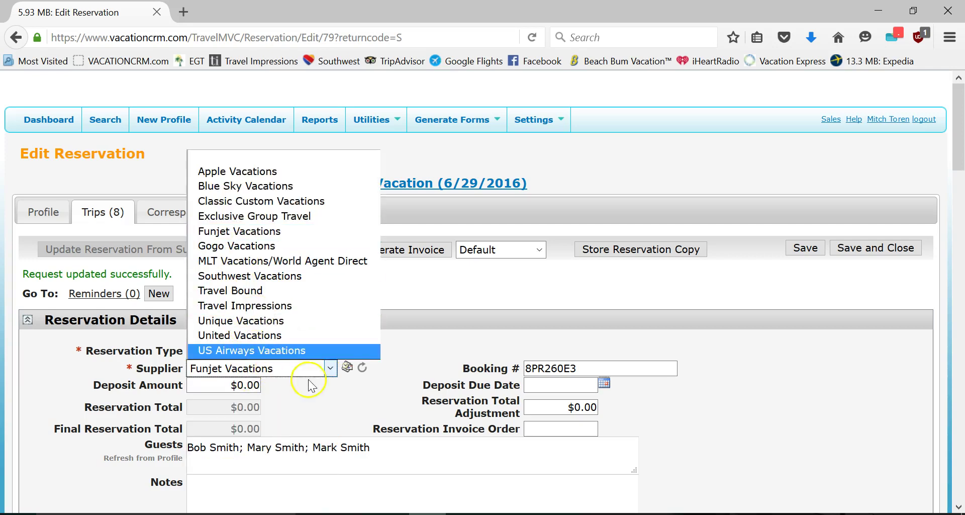
{"action": "left_click", "coordinate": [329, 369]}
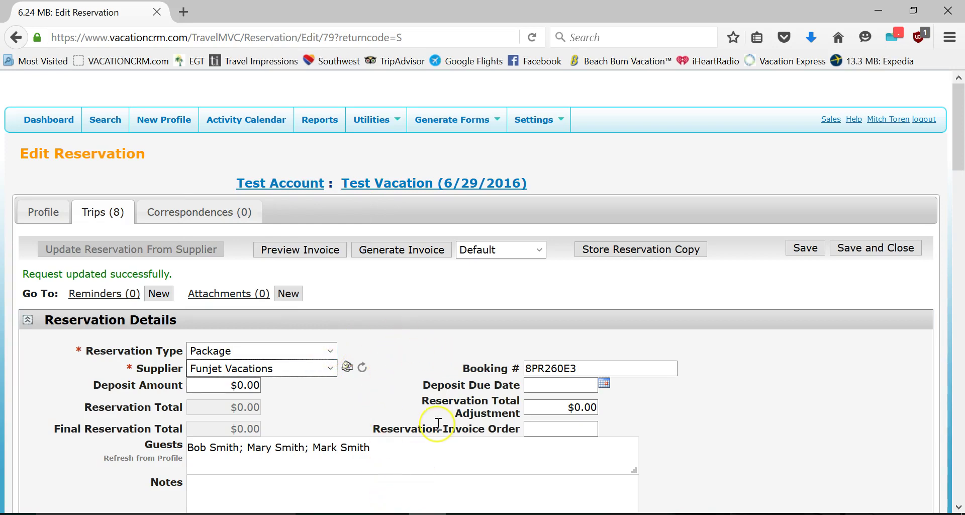
- Switch the type to Tour, review the tour suppliers offered, then set the type back to Package
{"action": "left_click", "coordinate": [248, 350]}
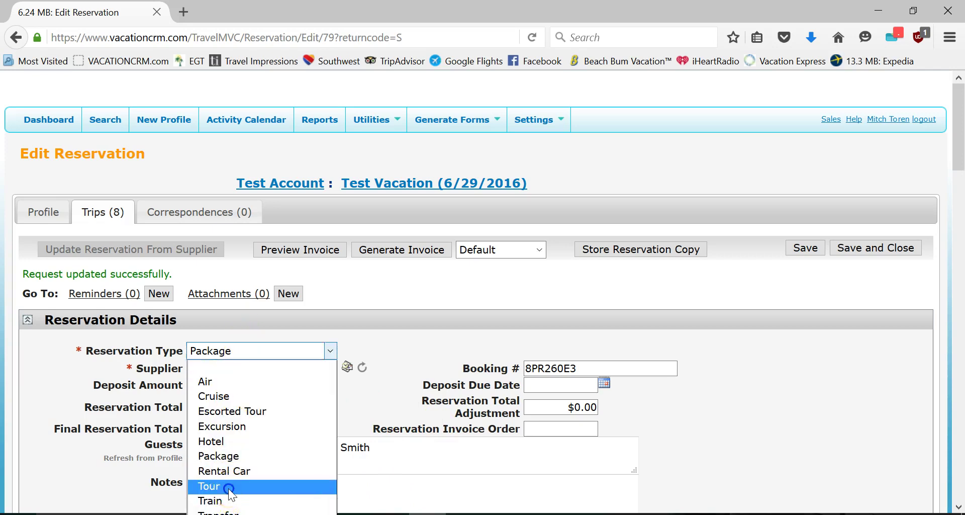
{"action": "left_click", "coordinate": [221, 485]}
{"action": "left_click", "coordinate": [240, 368]}
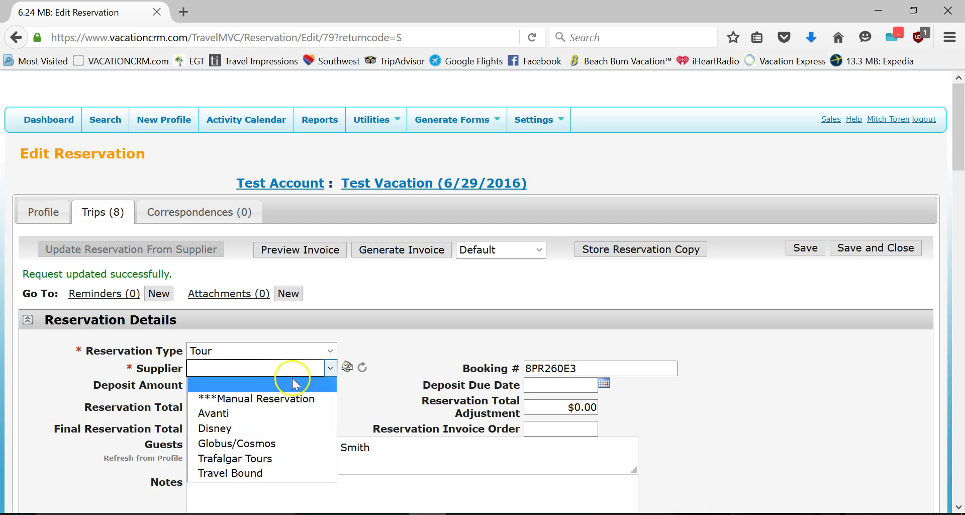
{"action": "left_click", "coordinate": [324, 366]}
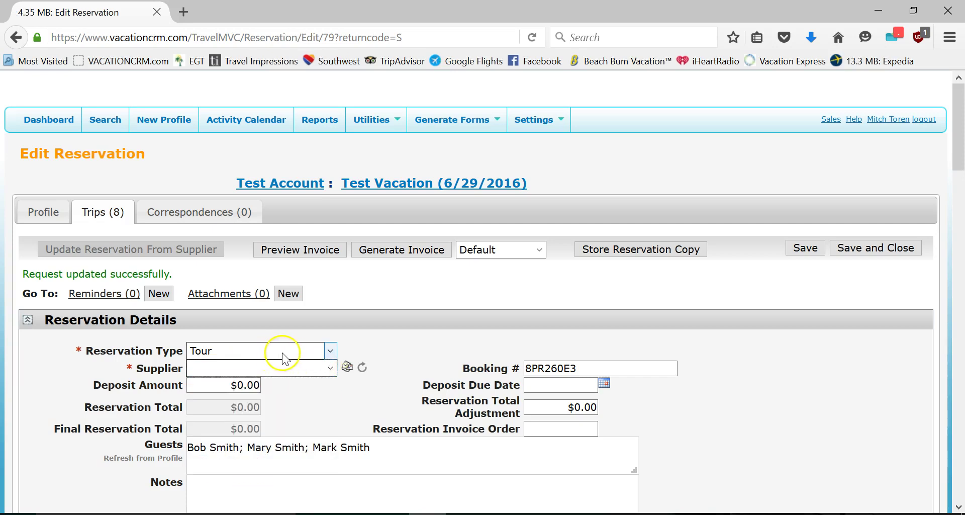
{"action": "left_click", "coordinate": [330, 352]}
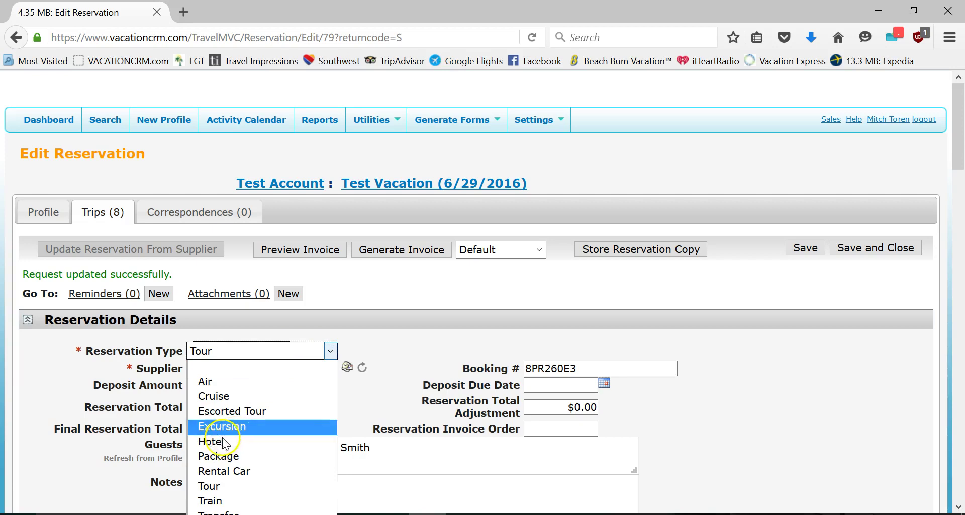
{"action": "left_click", "coordinate": [216, 456]}
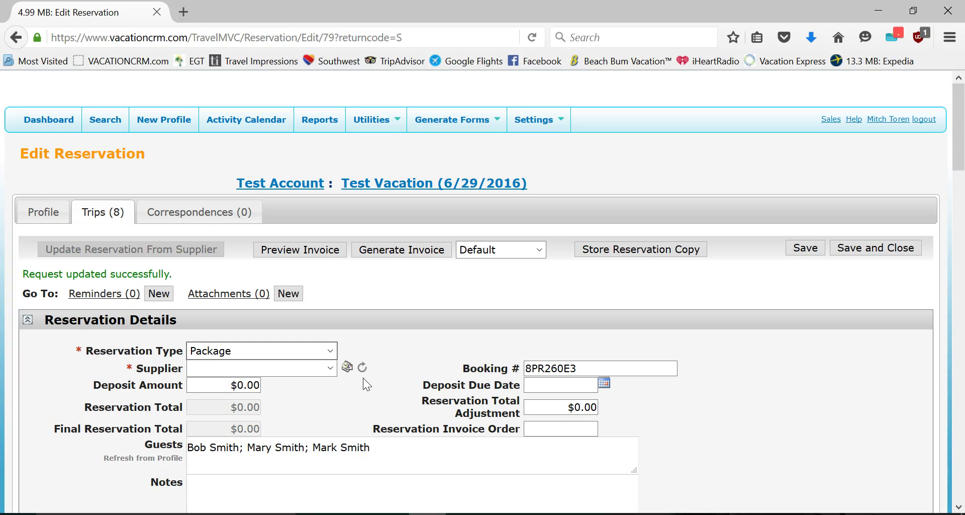
- Choose Funjet Vacations again as the reservation's supplier
{"action": "left_click", "coordinate": [329, 368]}
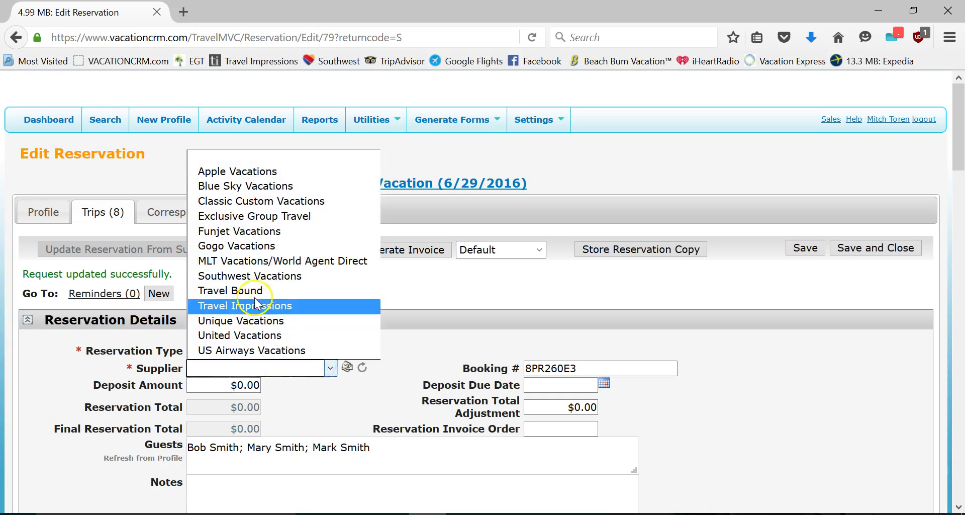
{"action": "left_click", "coordinate": [239, 231]}
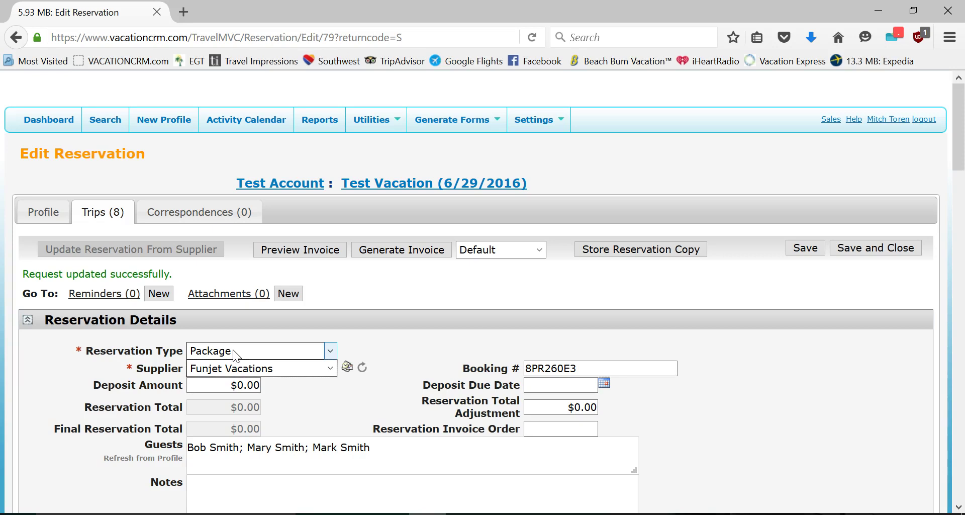
- Open Settings > Manage Users and edit the demo user's settings
{"action": "mouse_move", "coordinate": [538, 120]}
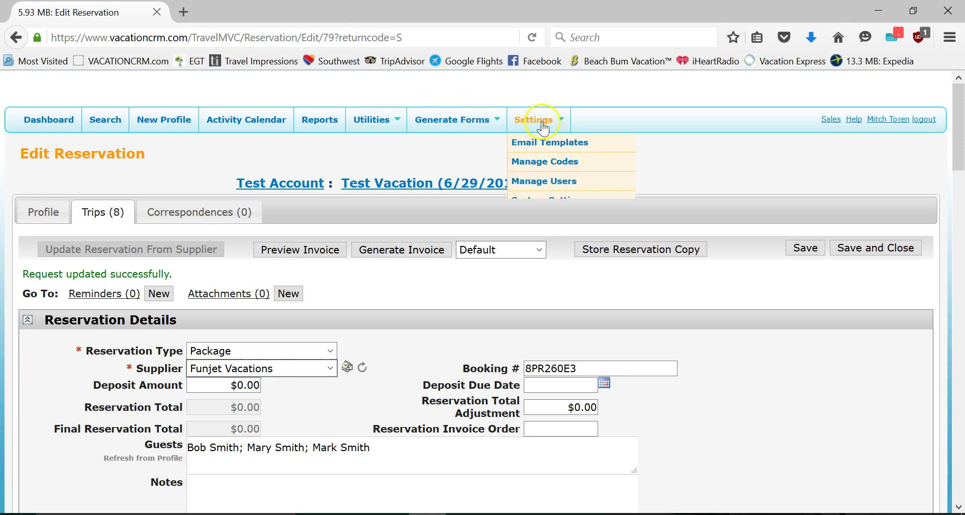
{"action": "left_click", "coordinate": [548, 181]}
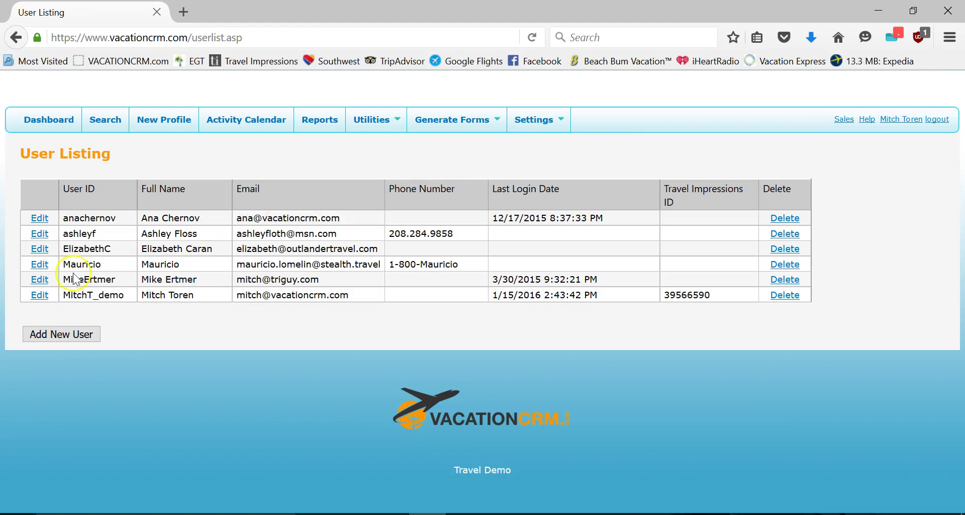
{"action": "left_click", "coordinate": [43, 295]}
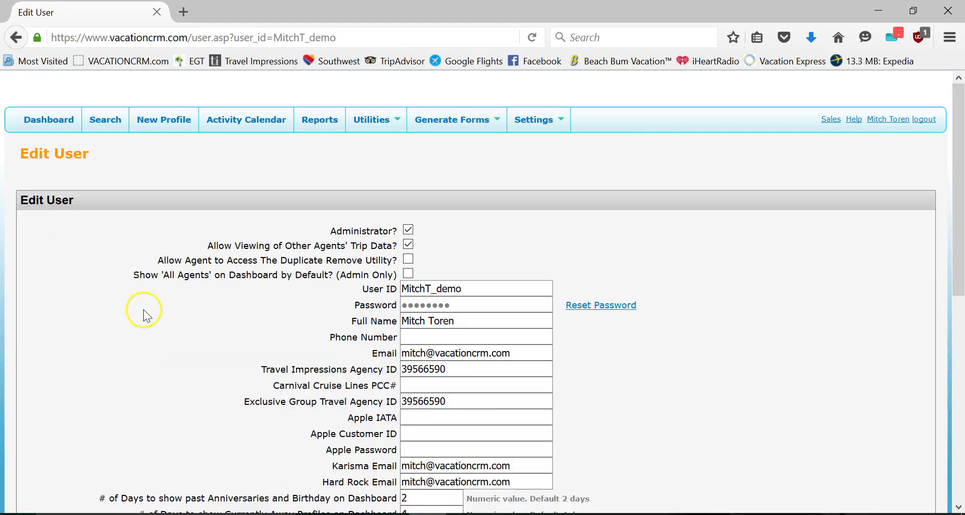
- Review the Travel Impressions Agency ID and Carnival Cruise Lines PCC# fields, then return to the user listing
{"action": "scroll", "coordinate": [351, 291], "scroll_direction": "down", "scroll_amount": 3}
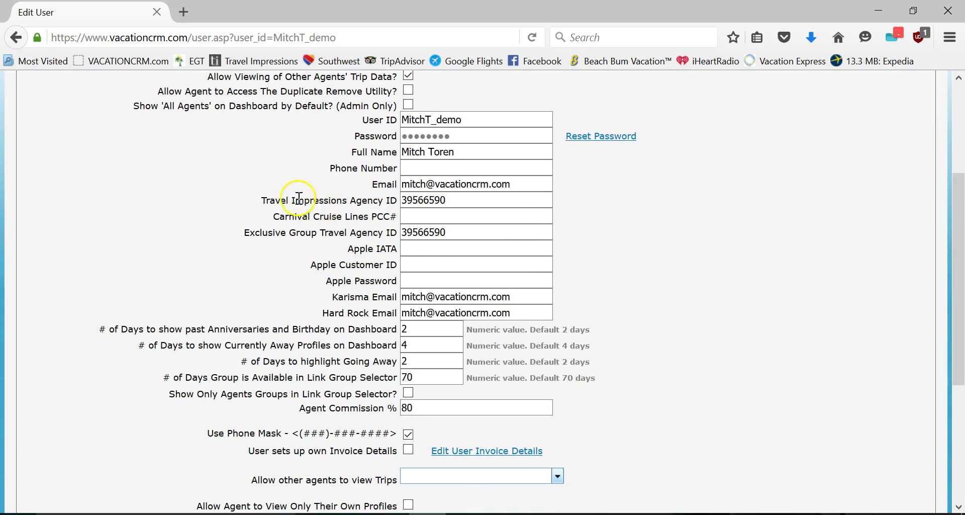
{"action": "left_click_drag", "start_coordinate": [283, 201], "coordinate": [383, 202]}
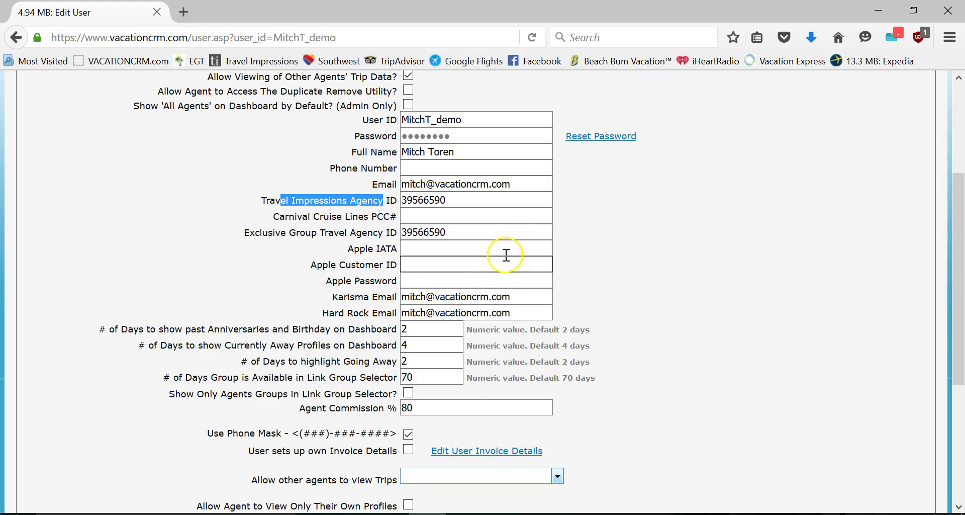
{"action": "left_click", "coordinate": [204, 217]}
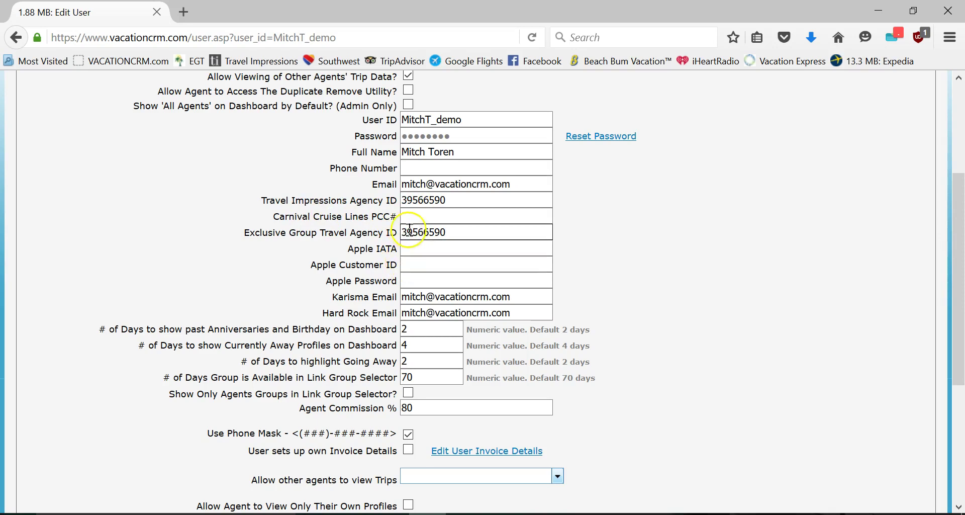
{"action": "left_click", "coordinate": [406, 217]}
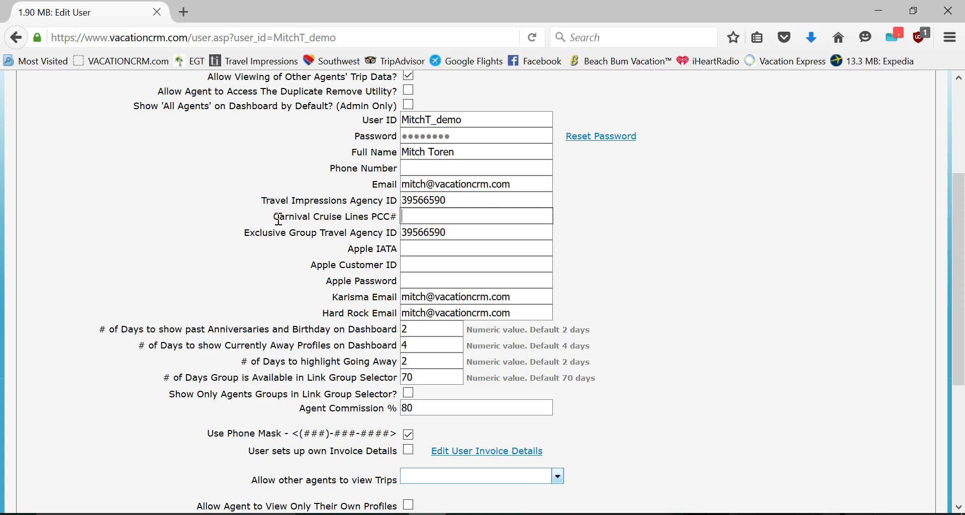
{"action": "left_click", "coordinate": [493, 213]}
{"action": "scroll", "coordinate": [692, 328], "scroll_direction": "down", "scroll_amount": 3}
{"action": "scroll", "coordinate": [716, 329], "scroll_direction": "up", "scroll_amount": 5}
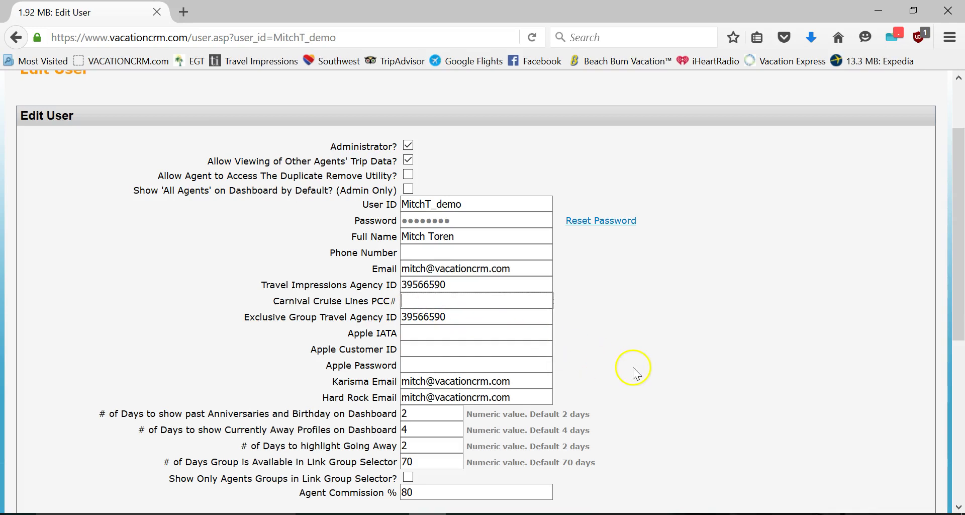
{"action": "scroll", "coordinate": [633, 371], "scroll_direction": "up", "scroll_amount": 3}
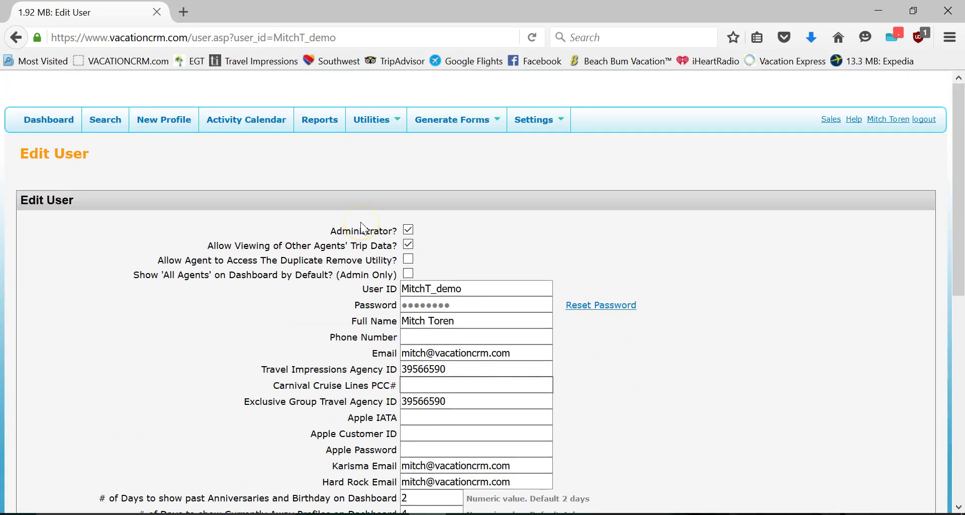
{"action": "left_click", "coordinate": [15, 39]}
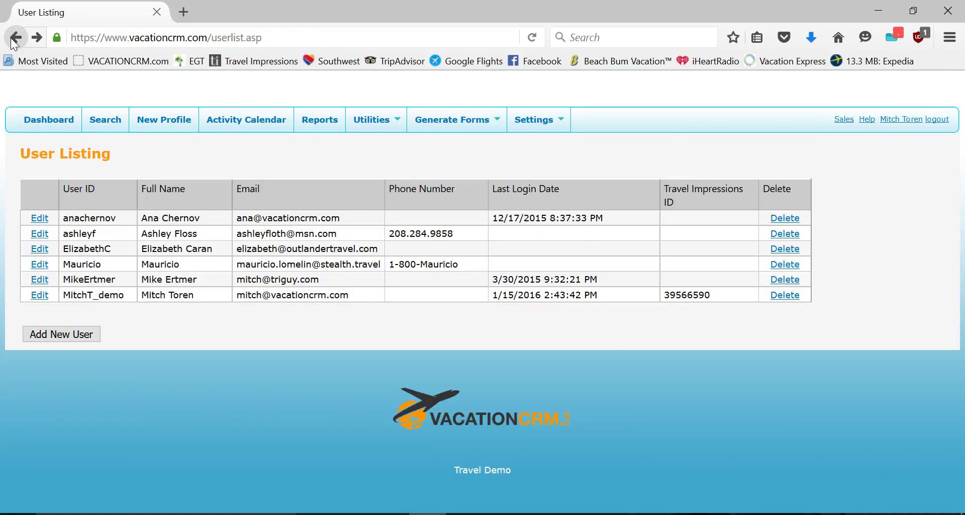
- Go back to the Test Vacation Edit Reservation page and scroll through its Air and Hotel components
{"action": "left_click", "coordinate": [15, 40]}
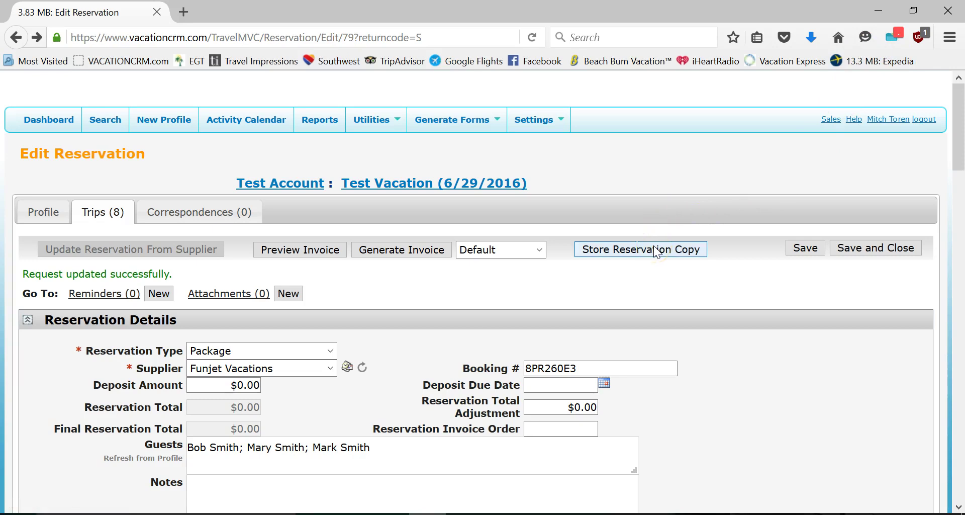
{"action": "scroll", "coordinate": [571, 317], "scroll_direction": "down", "scroll_amount": 15}
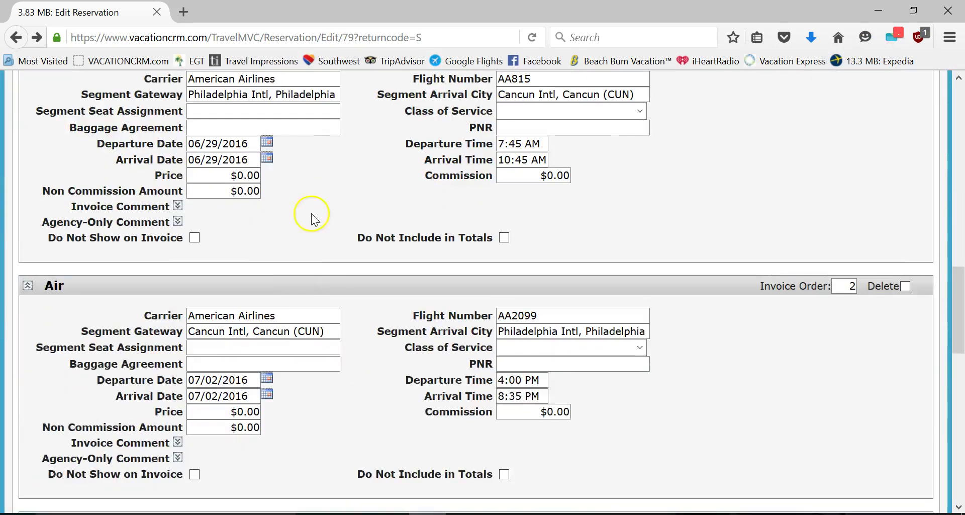
{"action": "scroll", "coordinate": [382, 312], "scroll_direction": "up", "scroll_amount": 15}
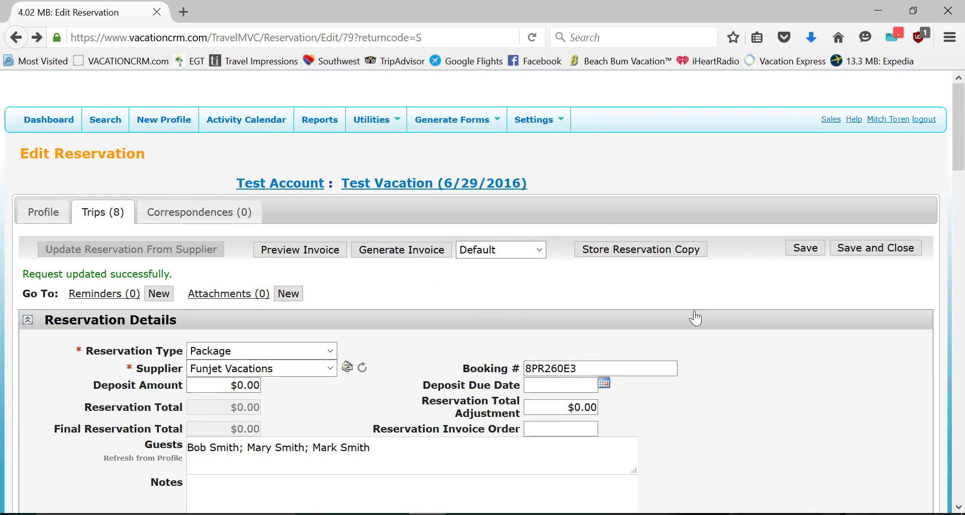
{"action": "left_click", "coordinate": [528, 322]}
{"action": "scroll", "coordinate": [523, 326], "scroll_direction": "down", "scroll_amount": 2}
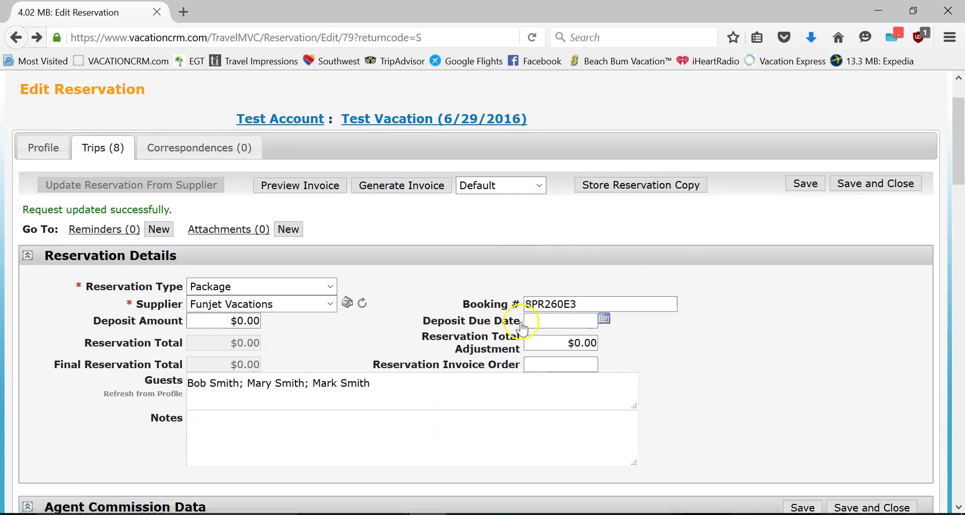
{"action": "scroll", "coordinate": [508, 326], "scroll_direction": "down", "scroll_amount": 5}
{"action": "scroll", "coordinate": [509, 325], "scroll_direction": "down", "scroll_amount": 4}
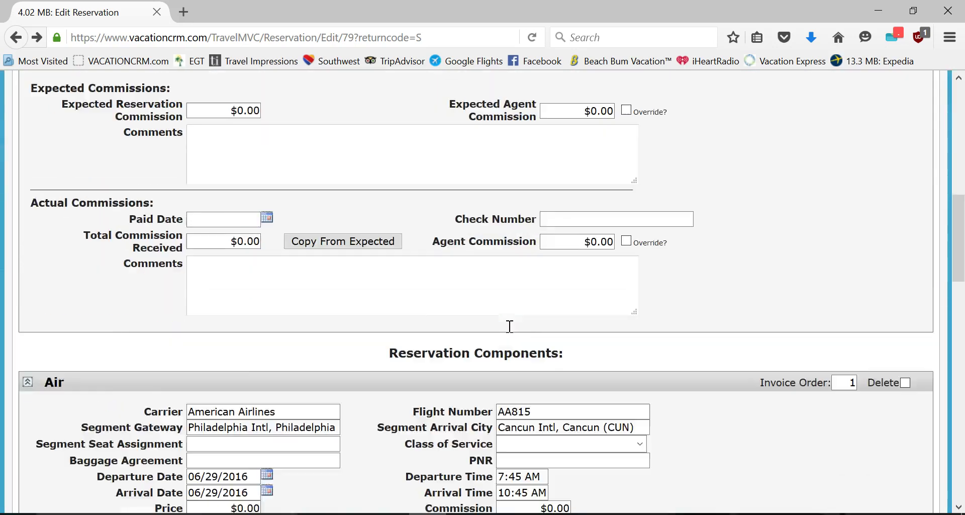
{"action": "scroll", "coordinate": [509, 326], "scroll_direction": "down", "scroll_amount": 15}
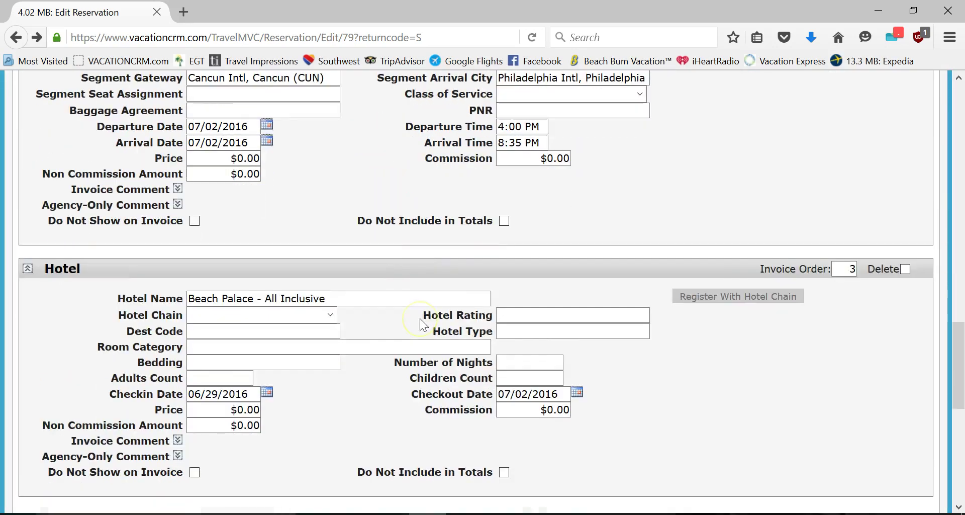
{"action": "scroll", "coordinate": [420, 324], "scroll_direction": "up", "scroll_amount": 20}
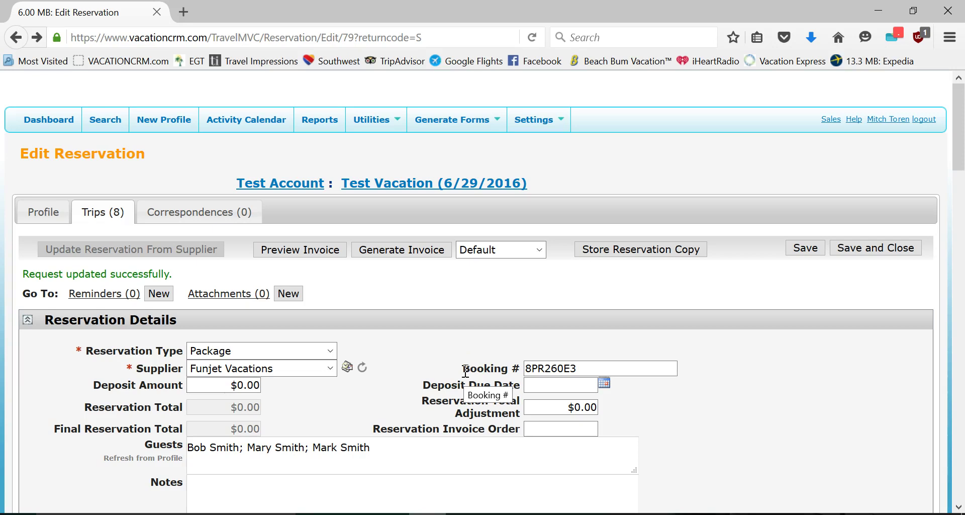
{"action": "left_click", "coordinate": [471, 379]}
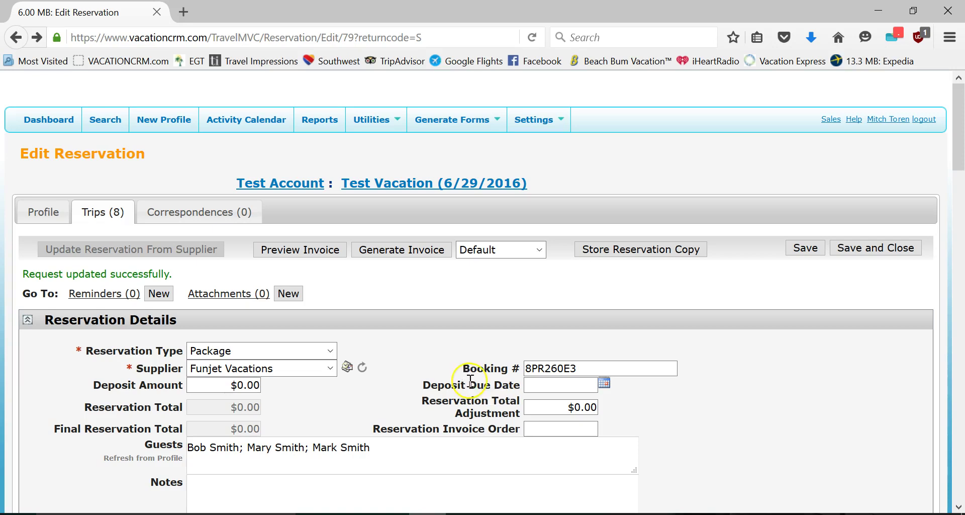
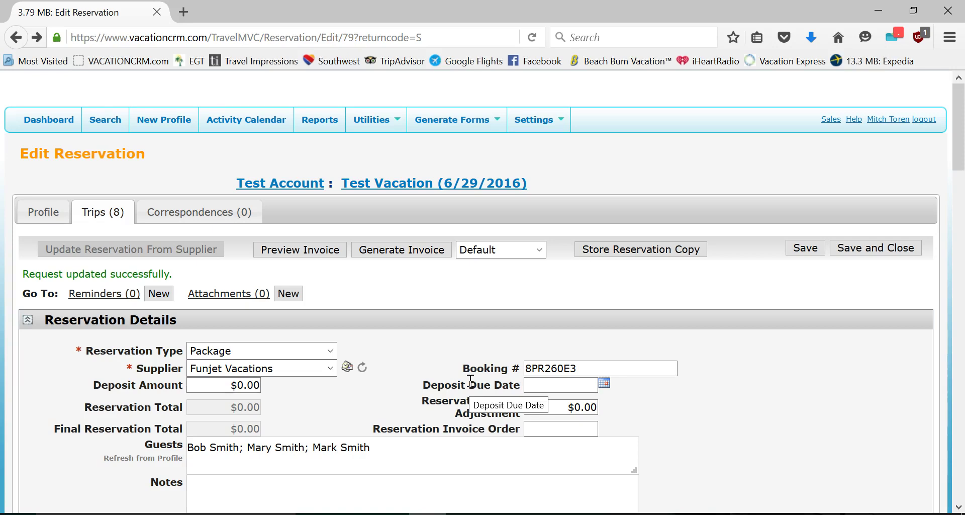
- Start a new trip for Test Account and name it Test Vacation
{"action": "left_click", "coordinate": [94, 208]}
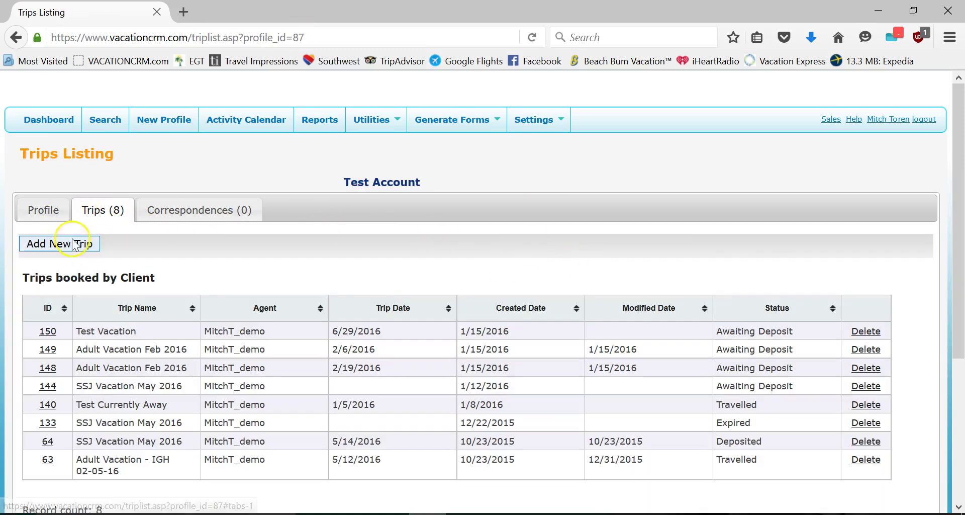
{"action": "left_click", "coordinate": [73, 244]}
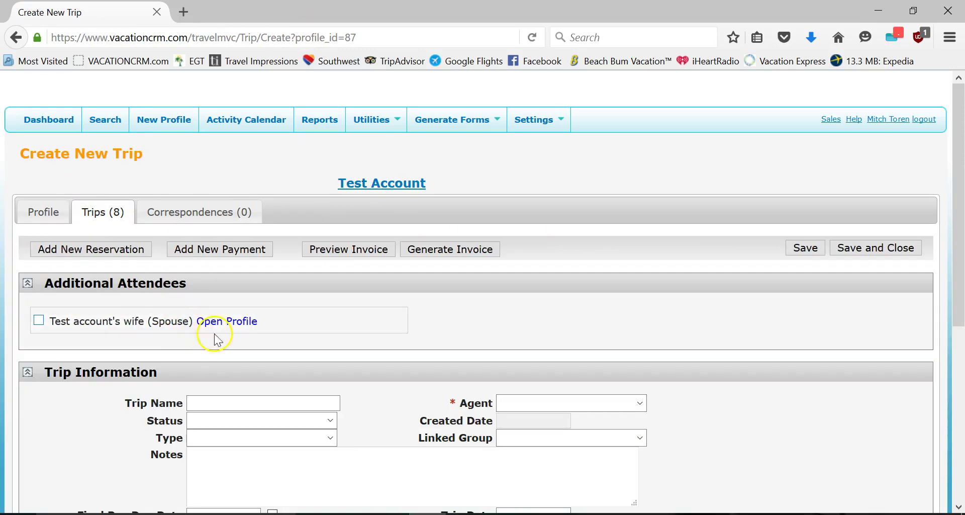
{"action": "left_click", "coordinate": [241, 402]}
{"action": "left_click", "coordinate": [242, 402]}
{"action": "left_click", "coordinate": [230, 443]}
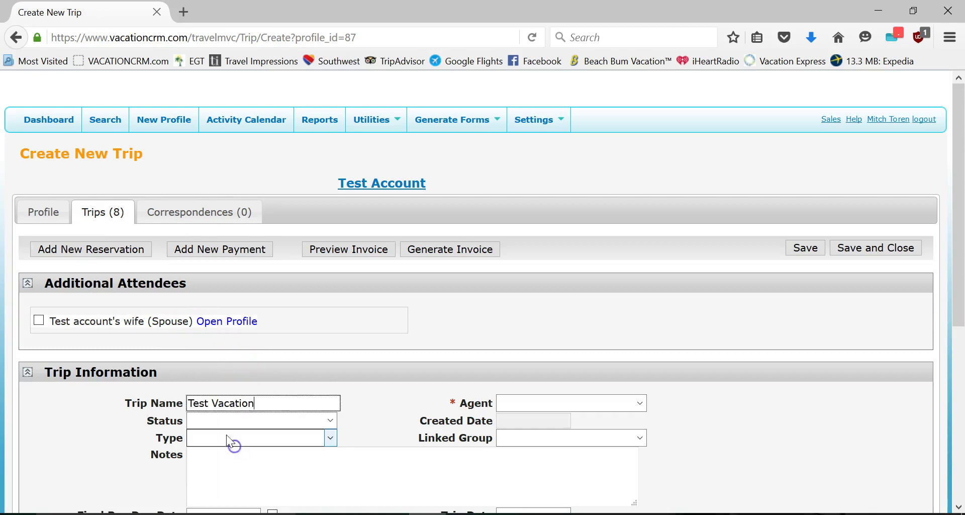
- Set status Awaiting Deposit, type Adult Vacation, assign the demo agent, and save the trip
{"action": "left_click", "coordinate": [216, 420]}
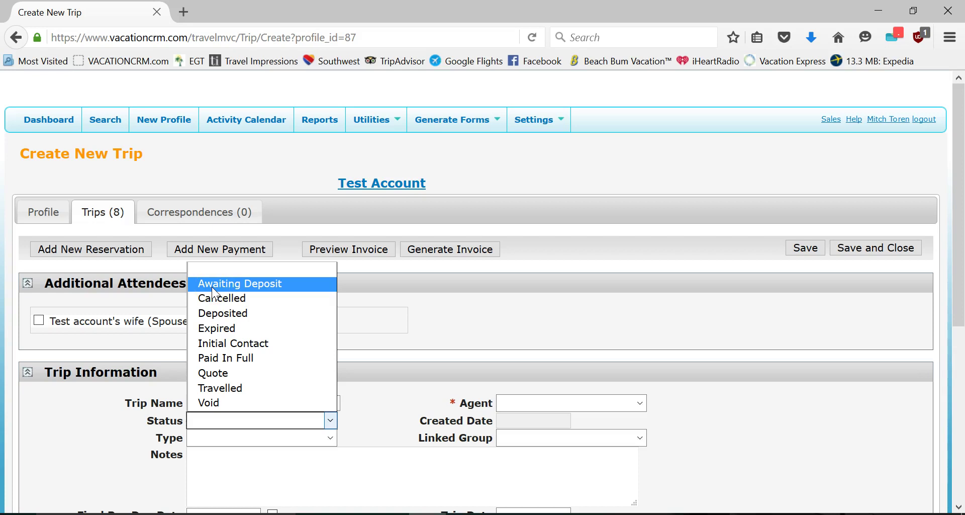
{"action": "left_click", "coordinate": [212, 287]}
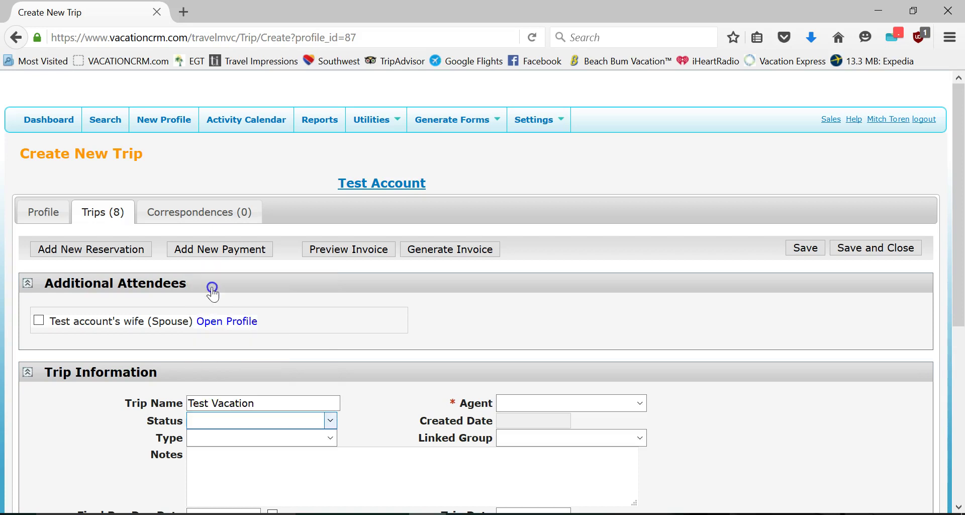
{"action": "left_click", "coordinate": [225, 437]}
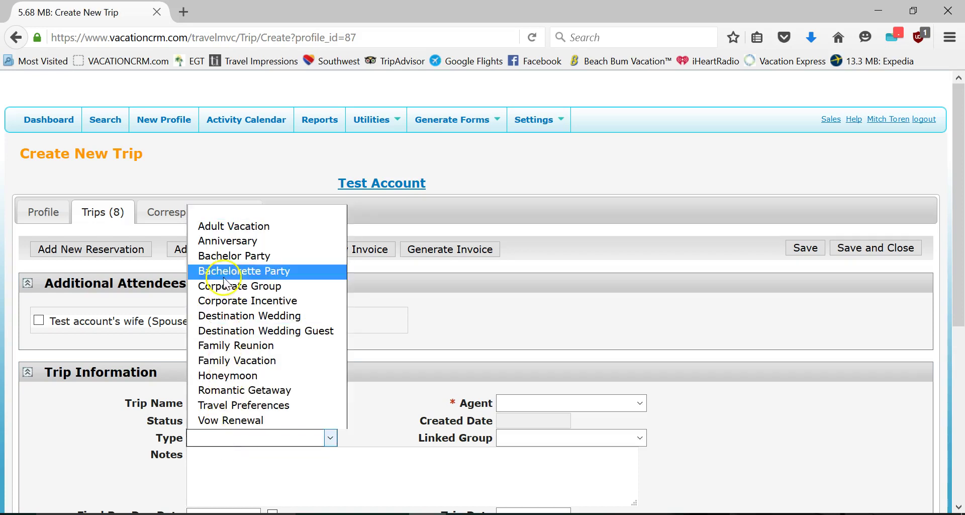
{"action": "left_click", "coordinate": [229, 227]}
{"action": "left_click", "coordinate": [505, 403]}
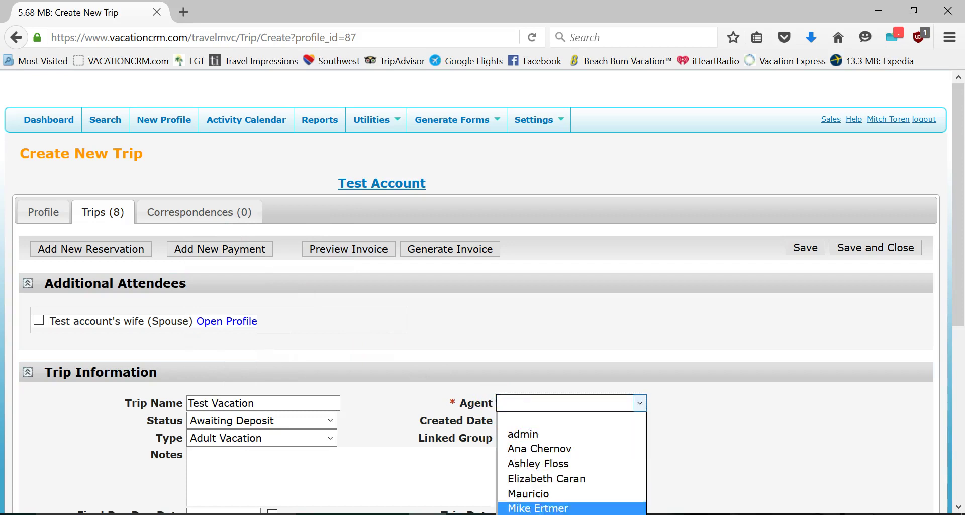
{"action": "left_click", "coordinate": [535, 513]}
{"action": "left_click", "coordinate": [804, 247]}
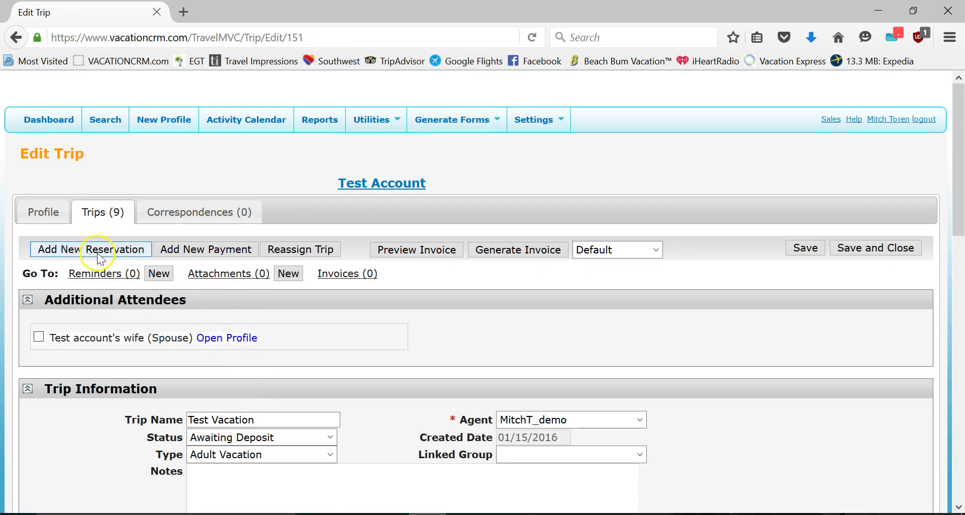
- Add a Package reservation with supplier Exclusive Group Travel and enter its booking number
{"action": "left_click", "coordinate": [98, 246]}
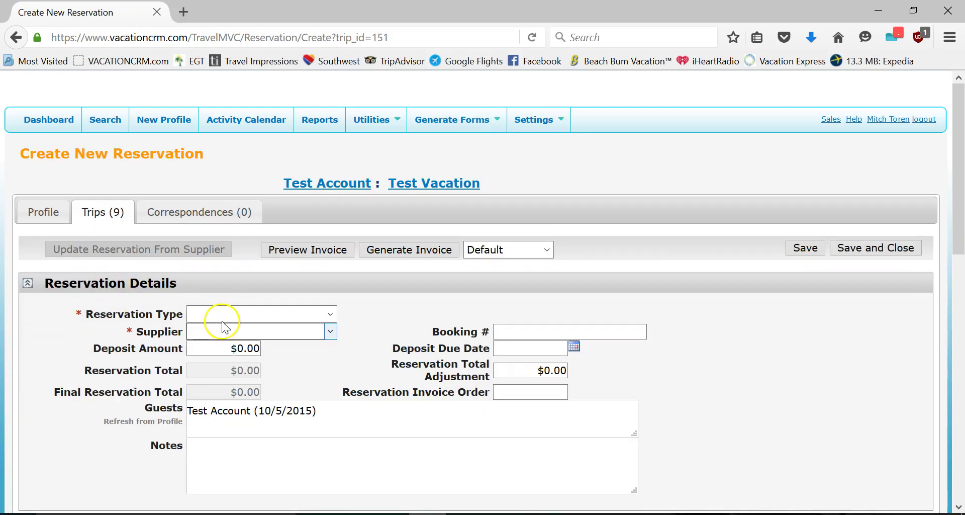
{"action": "left_click", "coordinate": [225, 315]}
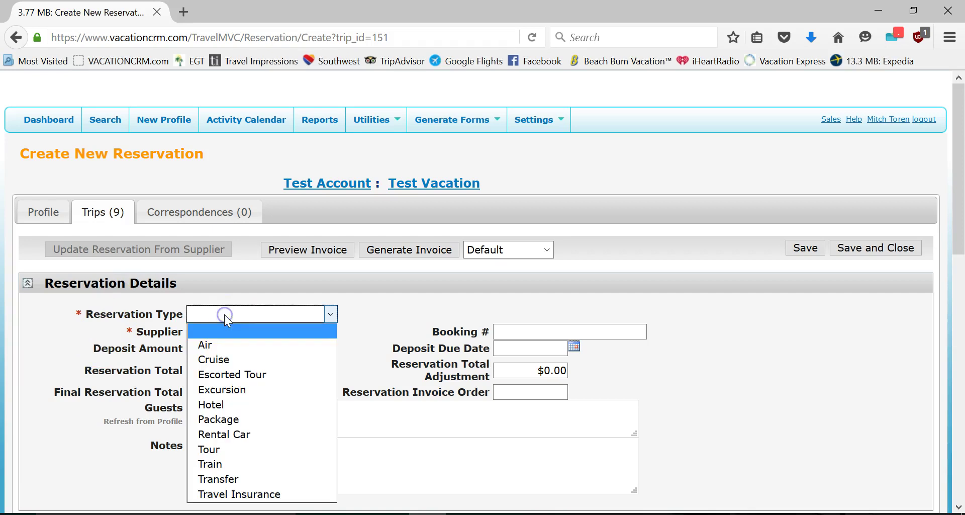
{"action": "left_click", "coordinate": [222, 419]}
{"action": "left_click", "coordinate": [222, 332]}
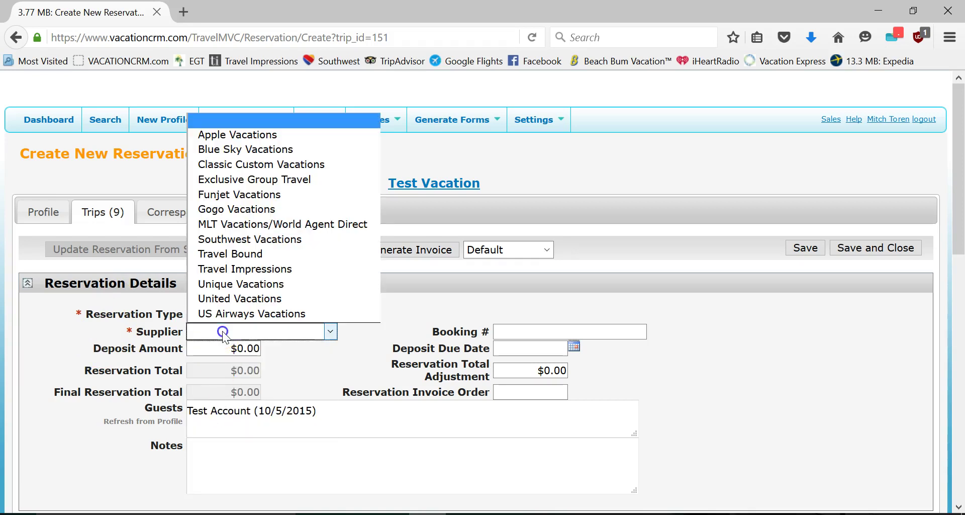
{"action": "left_click", "coordinate": [227, 184]}
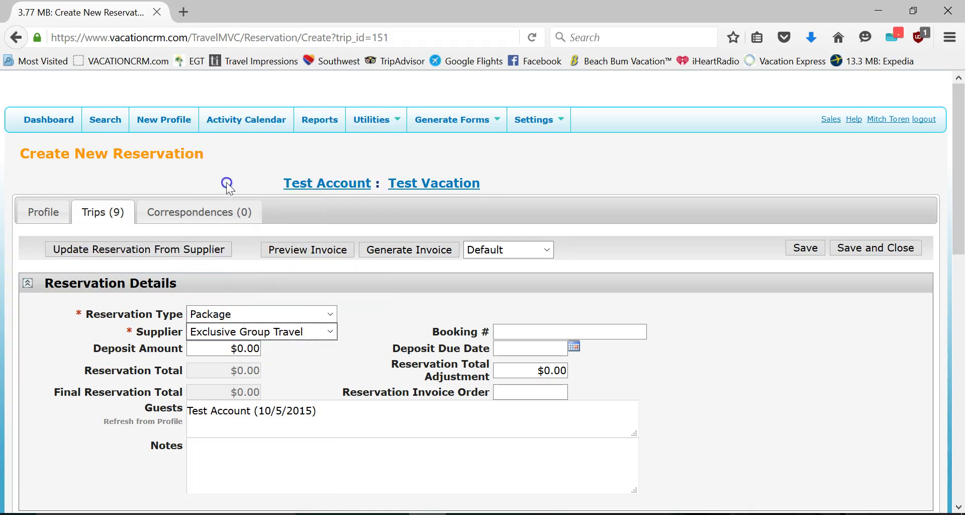
{"action": "left_click", "coordinate": [520, 332]}
{"action": "type", "text": "65421"}
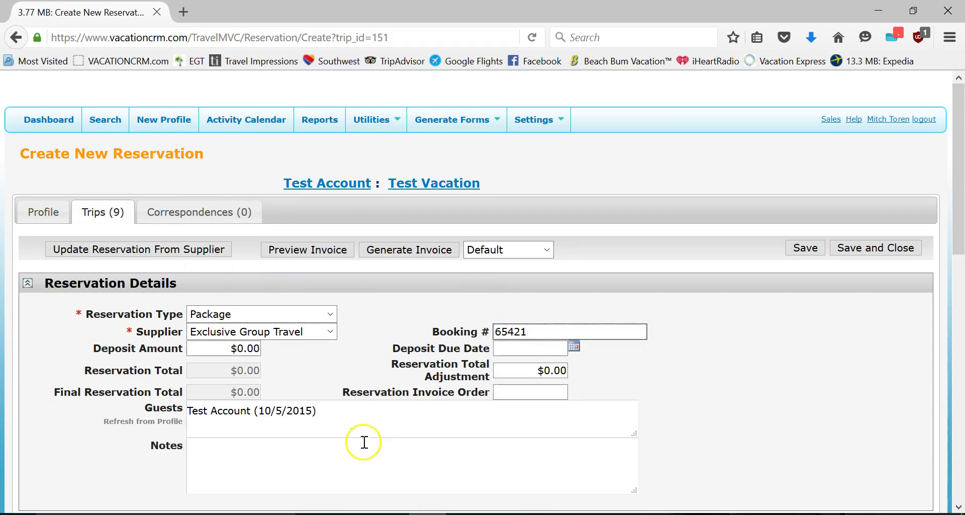
{"action": "left_click", "coordinate": [385, 318]}
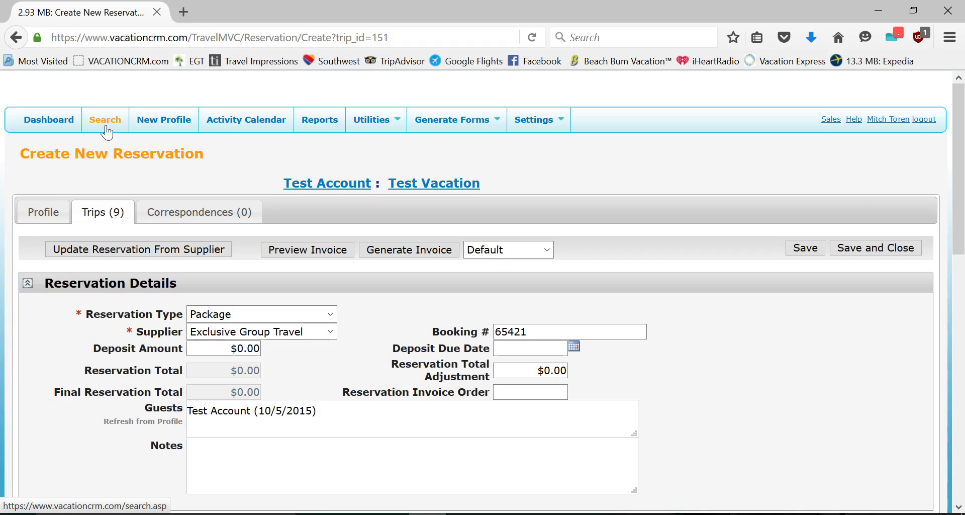
- Open the Registration Form Link from System Settings in a new browser tab
{"action": "mouse_move", "coordinate": [538, 120]}
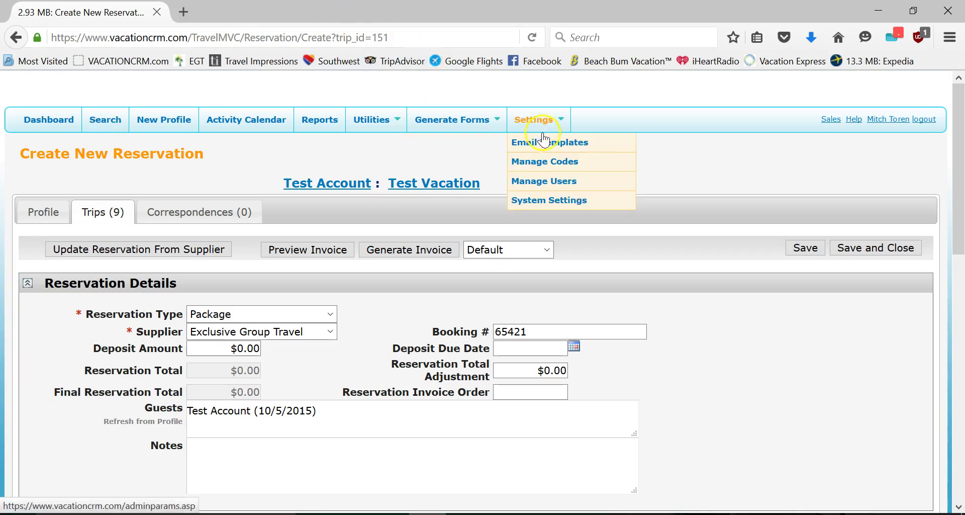
{"action": "left_click", "coordinate": [541, 203]}
{"action": "left_click", "coordinate": [473, 325]}
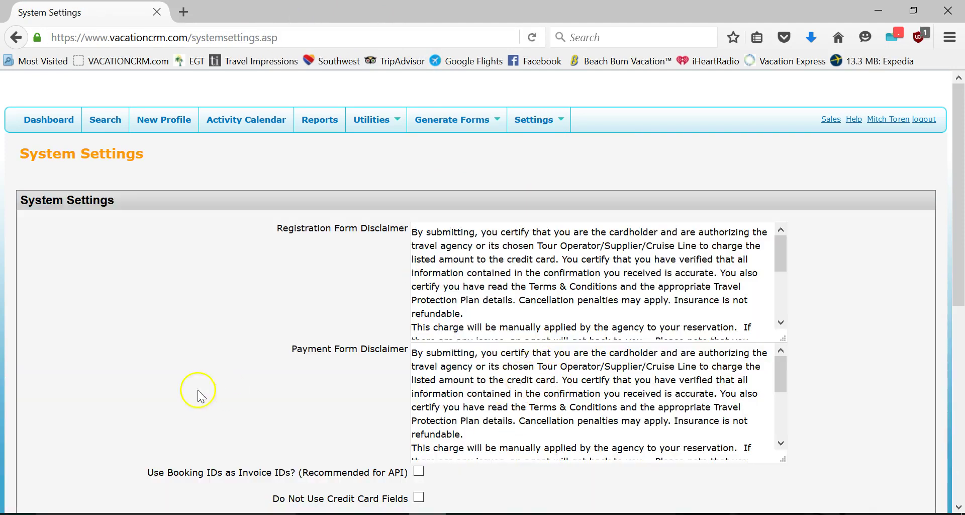
{"action": "scroll", "coordinate": [226, 394], "scroll_direction": "down", "scroll_amount": 5}
{"action": "triple_click", "coordinate": [465, 334]}
{"action": "right_click", "coordinate": [465, 334]}
{"action": "left_click", "coordinate": [498, 358]}
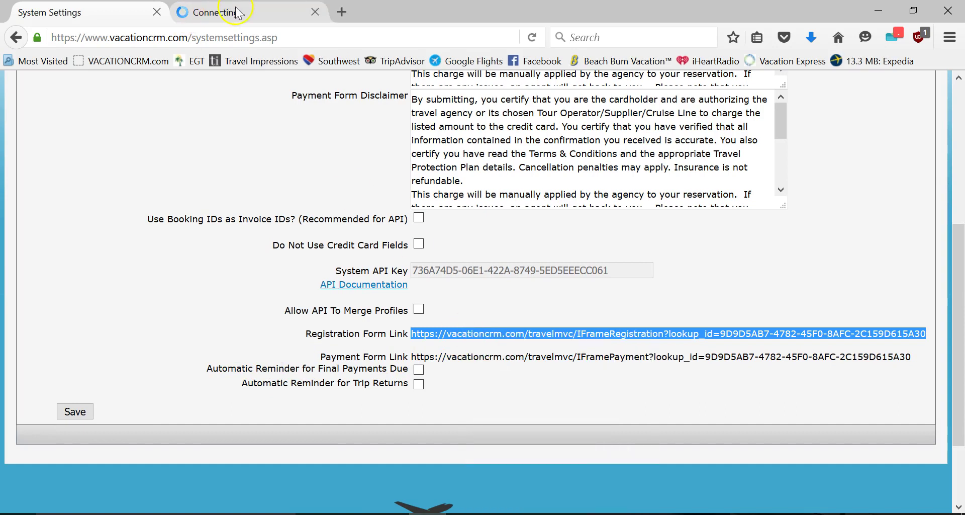
- Return the first tab to the unsaved reservation, then switch to the registration form tab
{"action": "key", "text": "alt+Left"}
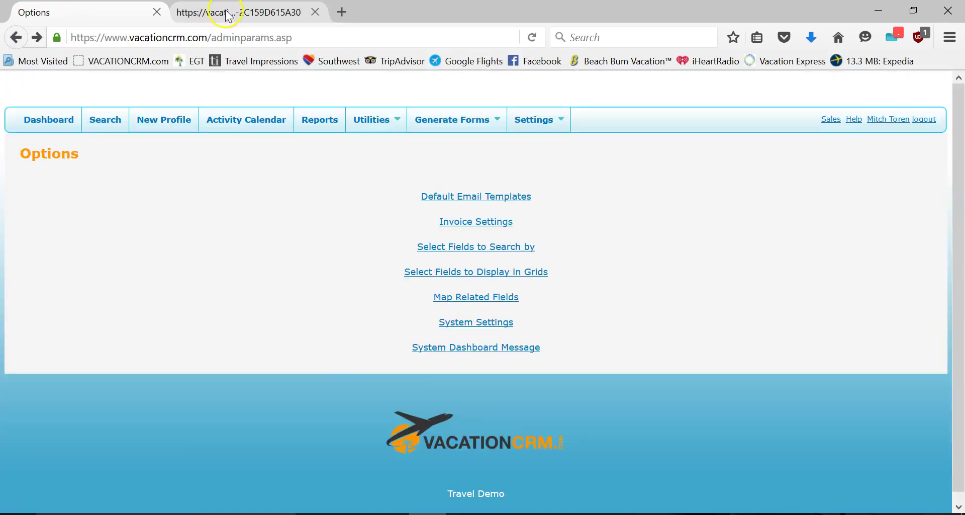
{"action": "left_click", "coordinate": [224, 12]}
{"action": "left_click", "coordinate": [71, 11]}
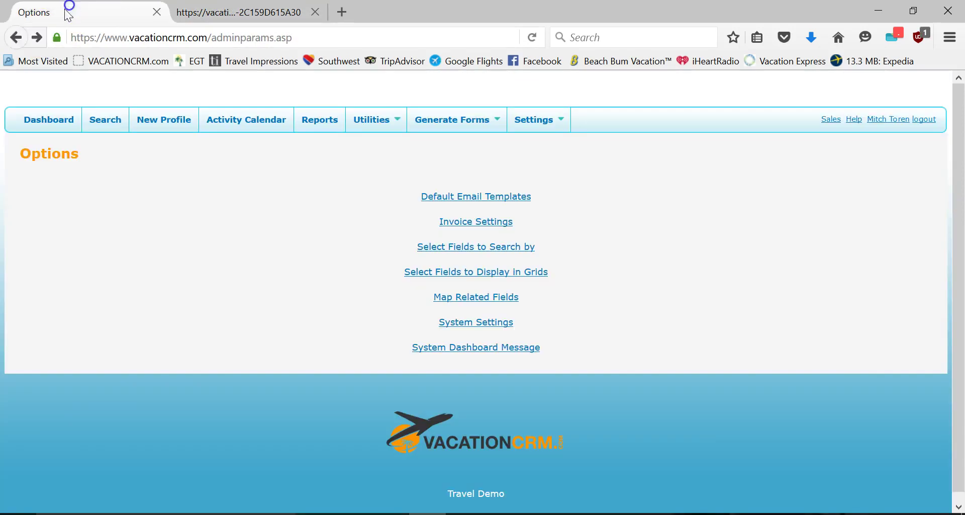
{"action": "left_click", "coordinate": [16, 37]}
{"action": "left_click", "coordinate": [242, 12]}
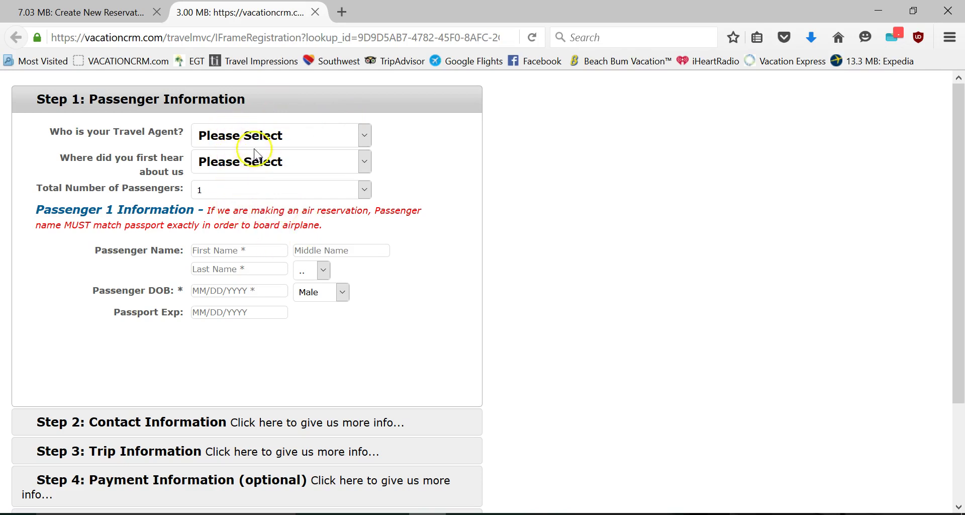
- On the form, choose the demo agent as travel agent and American Express as payment type
{"action": "left_click", "coordinate": [254, 135]}
{"action": "left_click", "coordinate": [263, 265]}
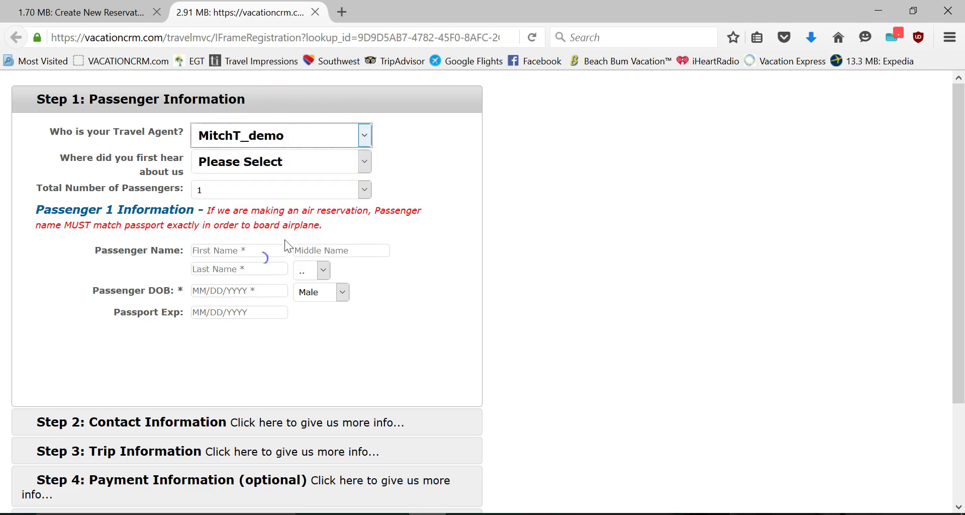
{"action": "left_click", "coordinate": [151, 425]}
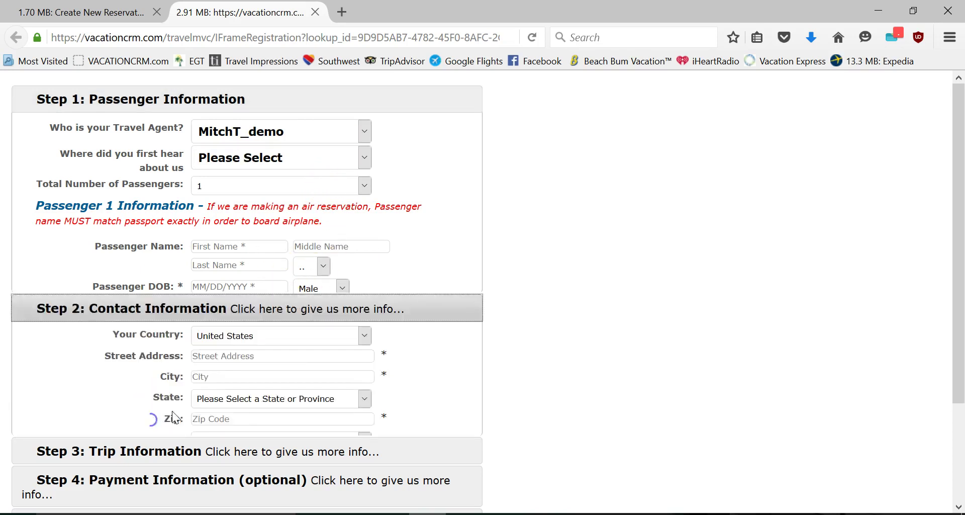
{"action": "left_click", "coordinate": [147, 452]}
{"action": "left_click", "coordinate": [130, 482]}
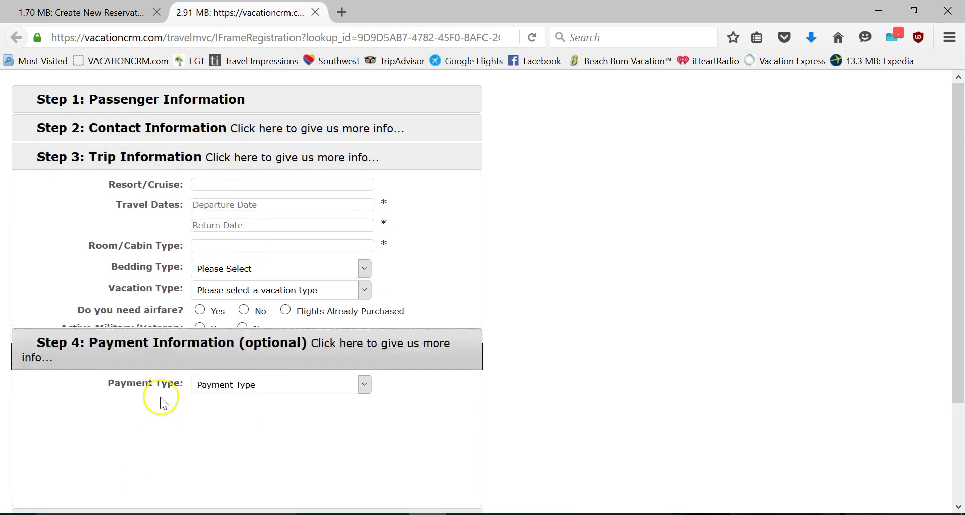
{"action": "left_click", "coordinate": [209, 241]}
- Open Step 5 Additional Information with its Special Requests, Comments and Electronic Signature fields
{"action": "left_click", "coordinate": [224, 261]}
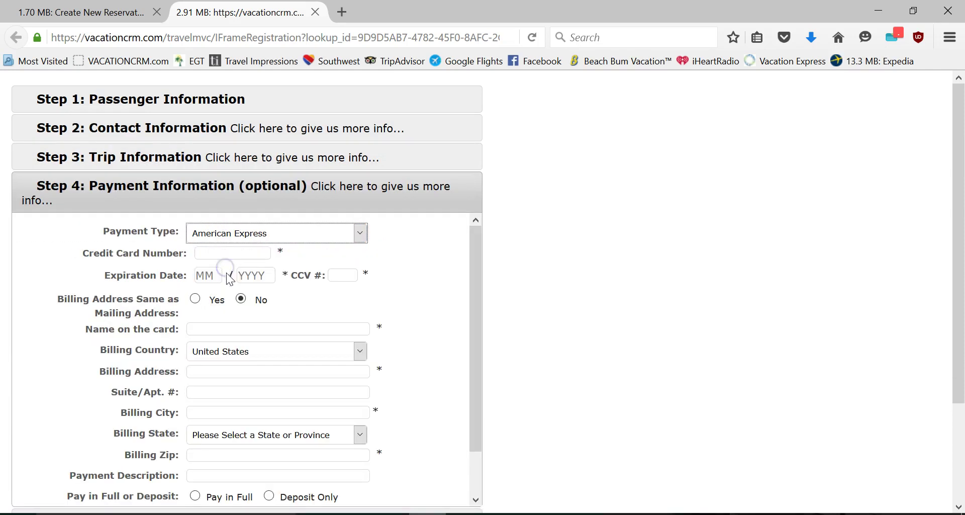
{"action": "scroll", "coordinate": [471, 329], "scroll_direction": "down", "scroll_amount": 2}
{"action": "scroll", "coordinate": [548, 331], "scroll_direction": "down", "scroll_amount": 3}
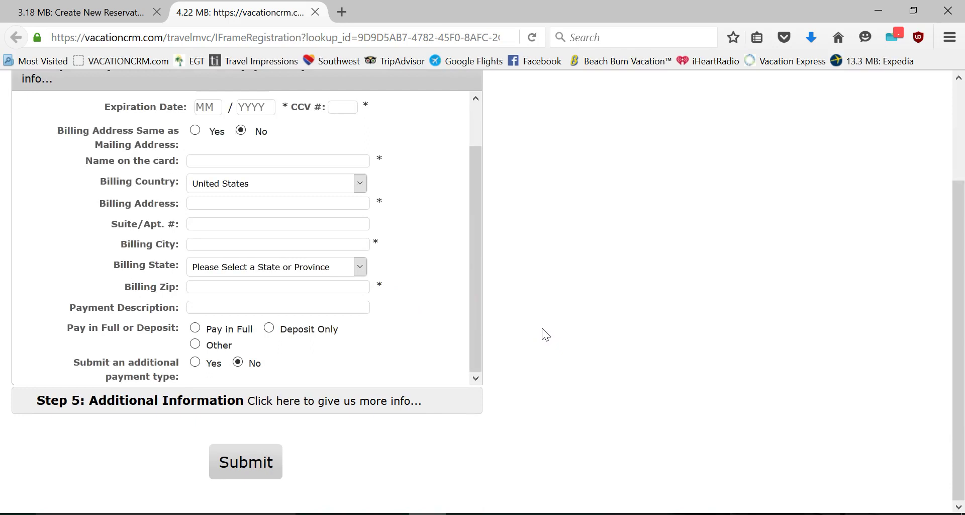
{"action": "left_click", "coordinate": [154, 407]}
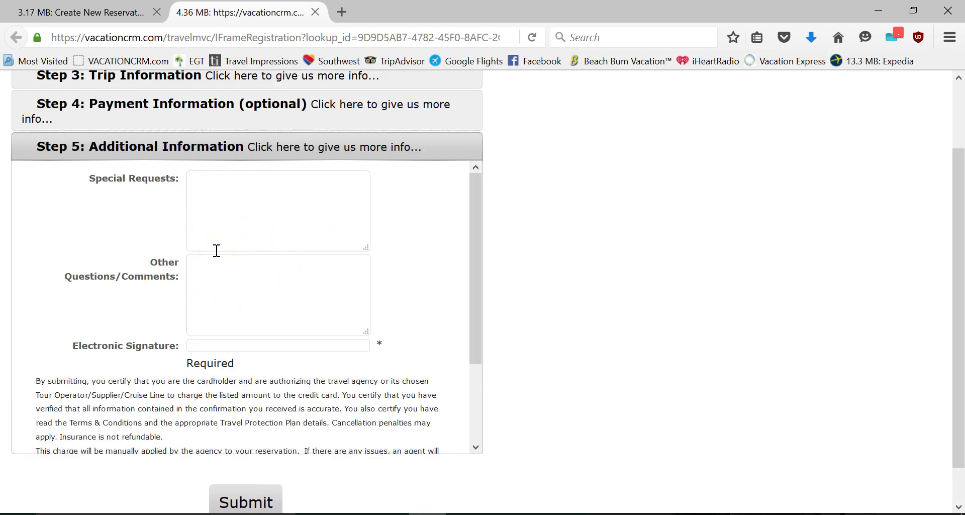
{"action": "scroll", "coordinate": [409, 261], "scroll_direction": "up", "scroll_amount": 3}
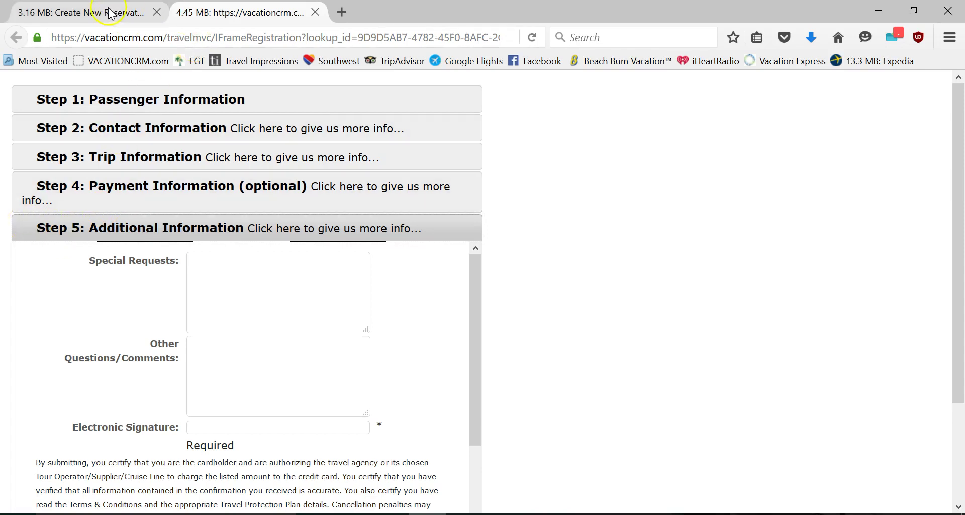
{"action": "left_click", "coordinate": [251, 16]}
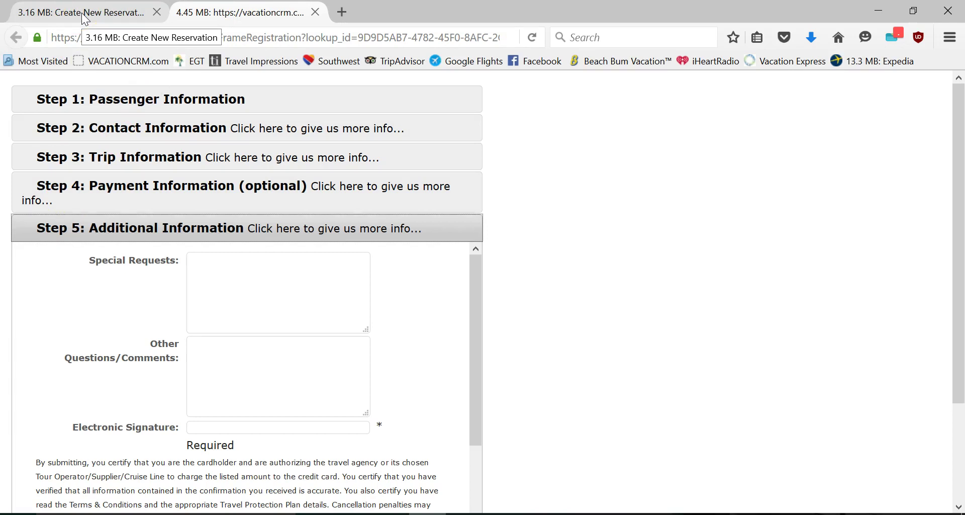
{"action": "left_click", "coordinate": [82, 14]}
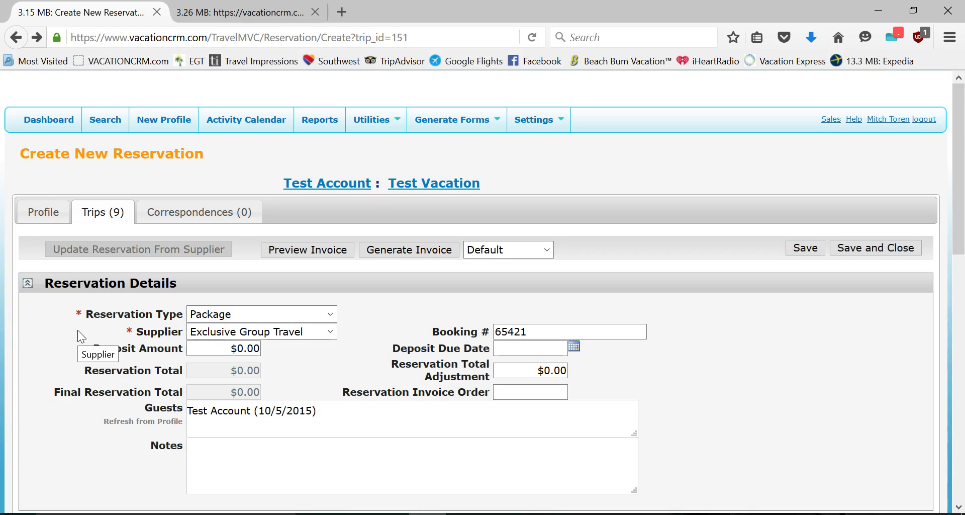
{"action": "left_click", "coordinate": [43, 212]}
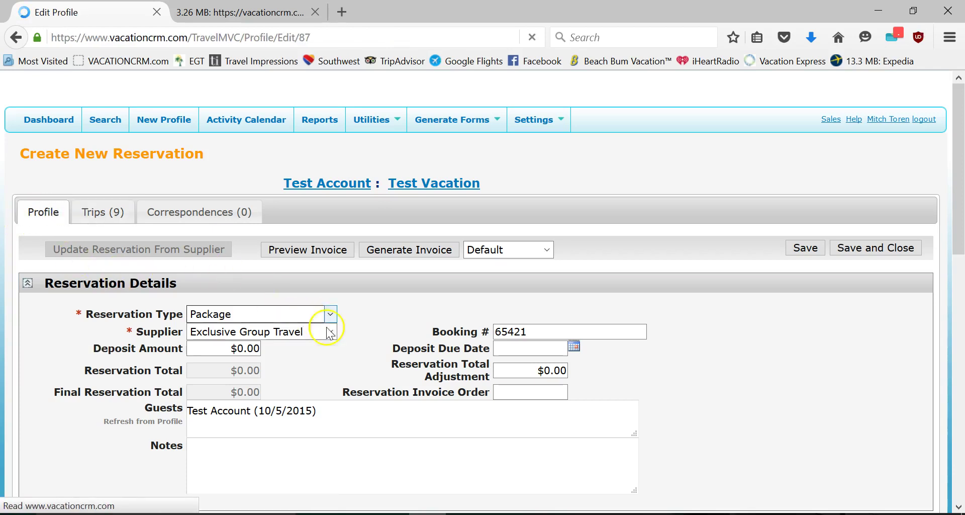
{"action": "scroll", "coordinate": [395, 338], "scroll_direction": "down", "scroll_amount": 6}
{"action": "scroll", "coordinate": [394, 339], "scroll_direction": "down", "scroll_amount": 8}
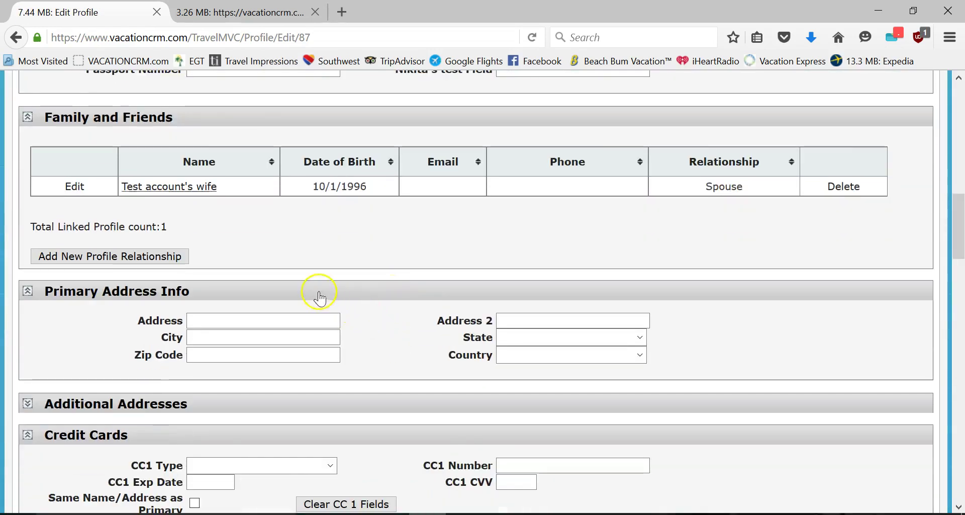
{"action": "scroll", "coordinate": [289, 280], "scroll_direction": "up", "scroll_amount": 2}
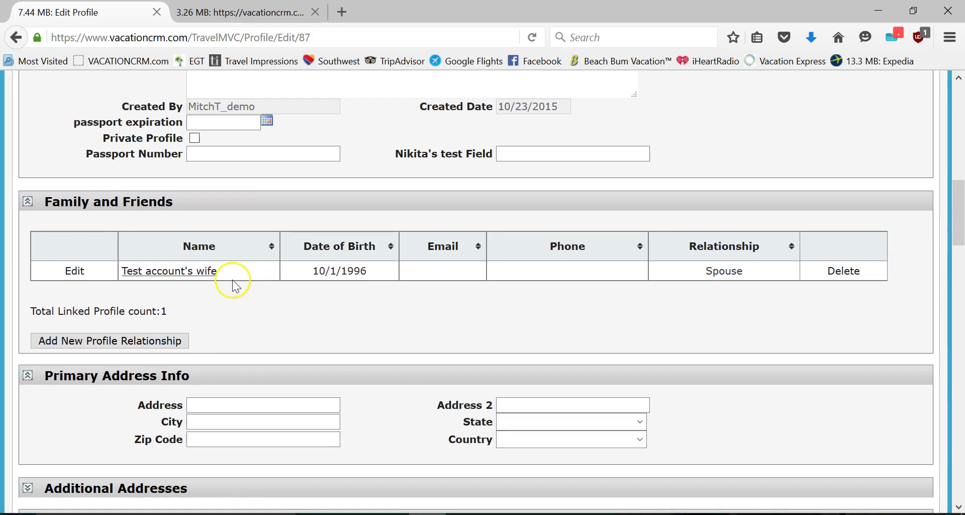
{"action": "left_click", "coordinate": [163, 340]}
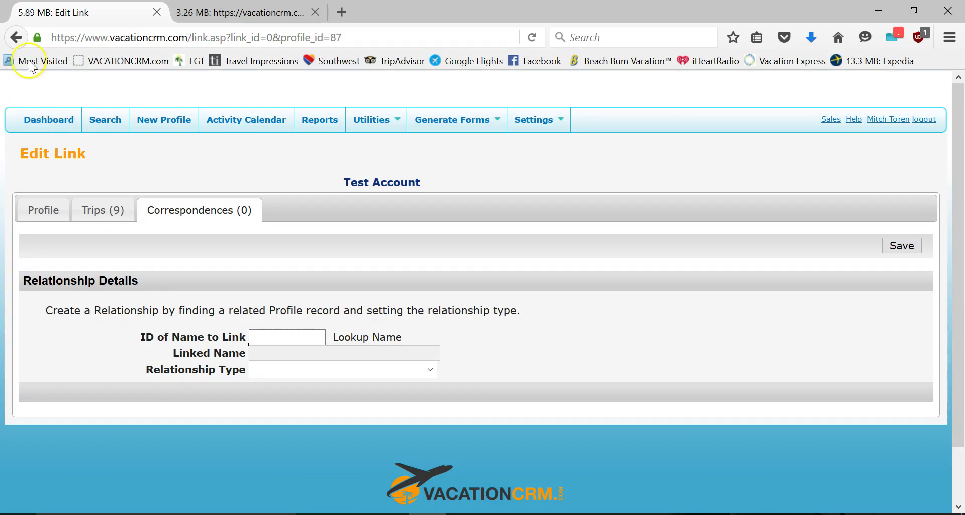
{"action": "left_click", "coordinate": [16, 38]}
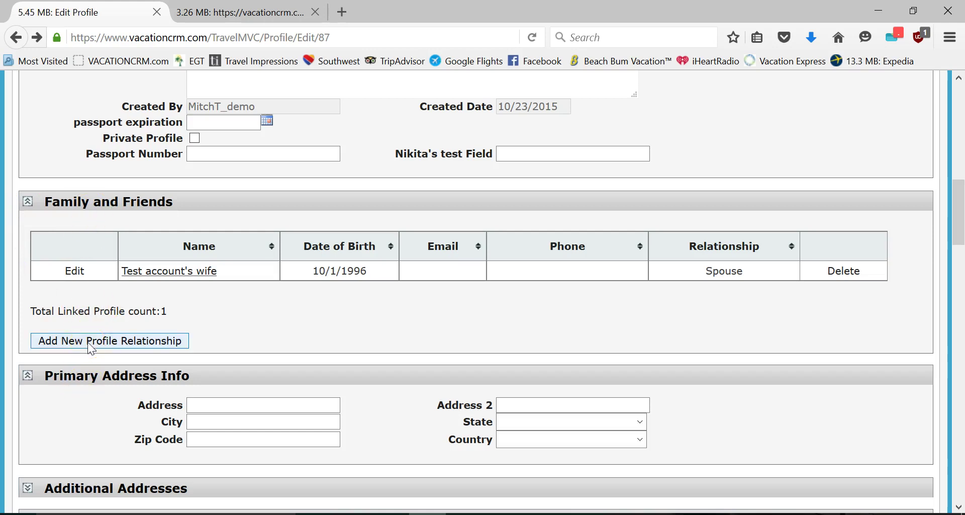
{"action": "left_click", "coordinate": [87, 342]}
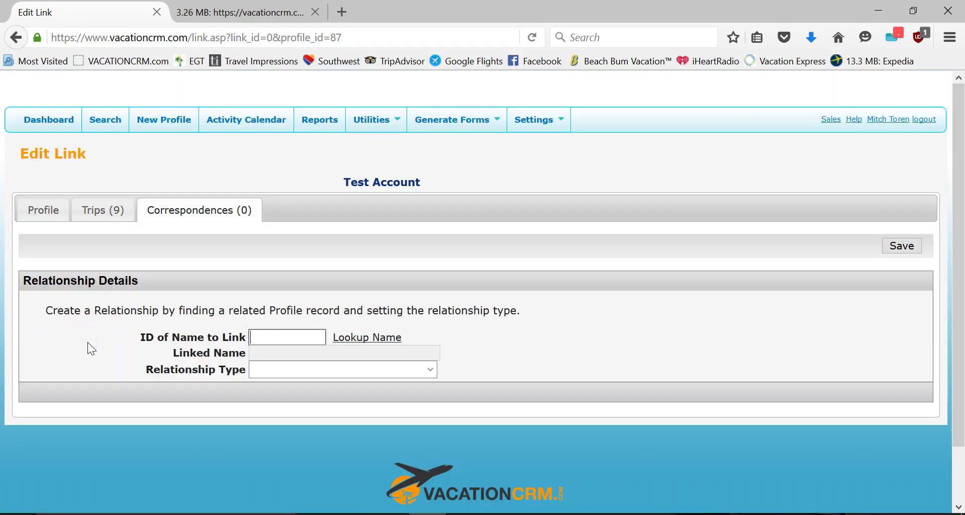
{"action": "left_click", "coordinate": [347, 338]}
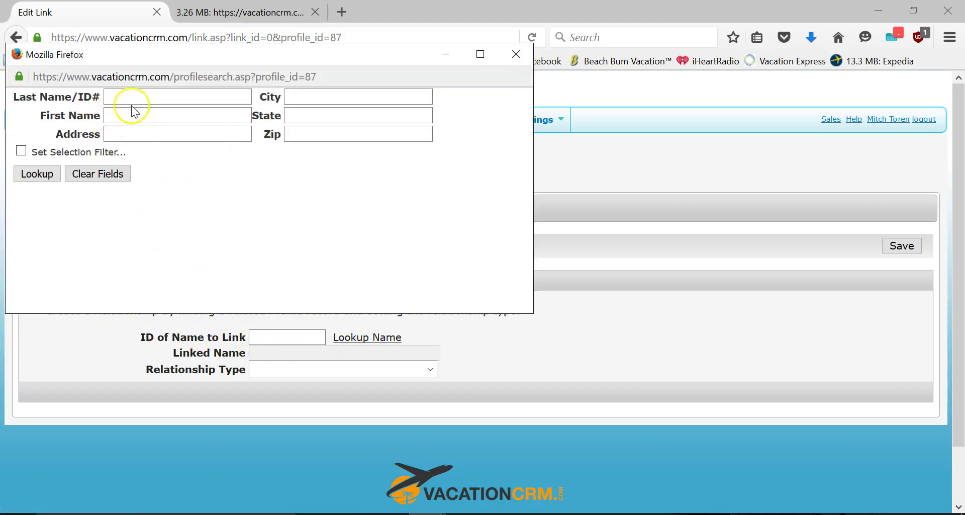
{"action": "left_click", "coordinate": [516, 54]}
{"action": "left_click", "coordinate": [290, 370]}
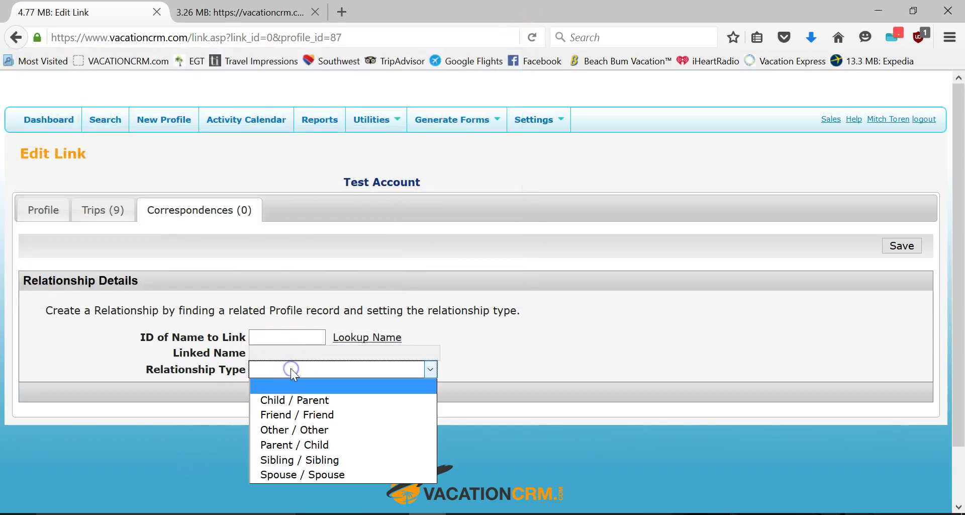
{"action": "left_click", "coordinate": [297, 413]}
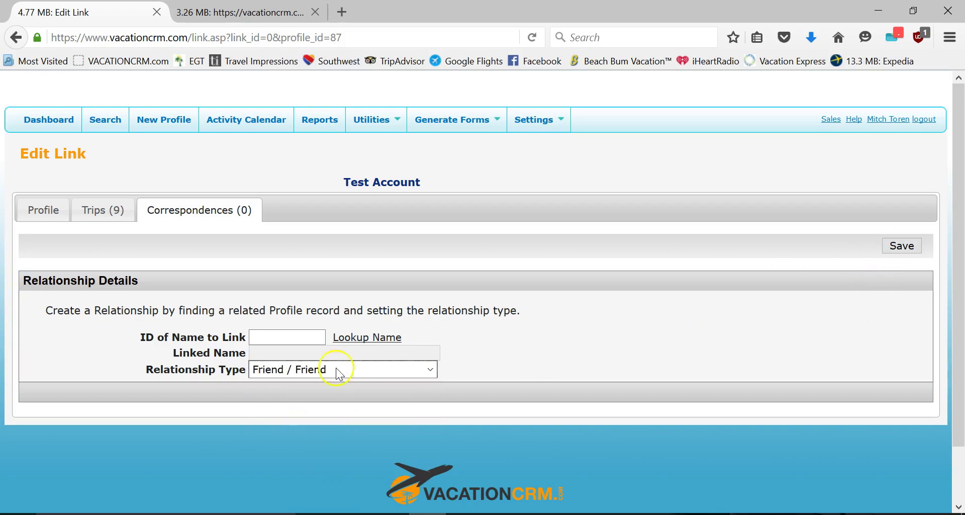
{"action": "left_click", "coordinate": [12, 43]}
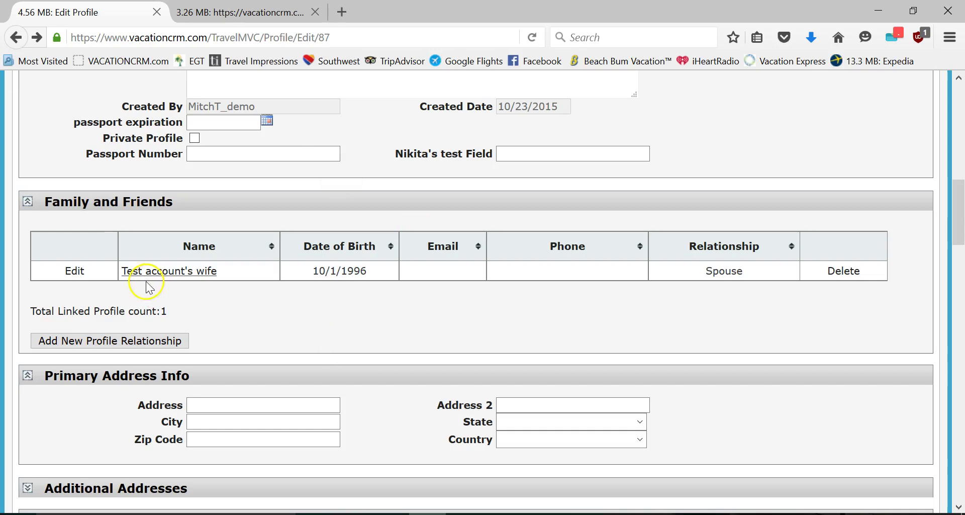
- Open the Dashboard in a new tab, review Upcoming Reservations, then return to Edit Profile
{"action": "scroll", "coordinate": [133, 109], "scroll_direction": "up", "scroll_amount": 10}
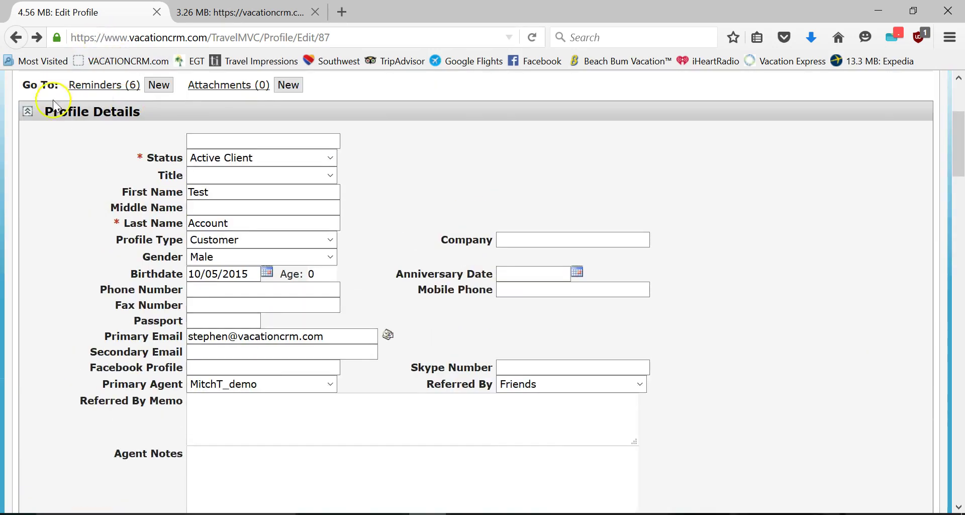
{"action": "middle_click", "coordinate": [52, 123]}
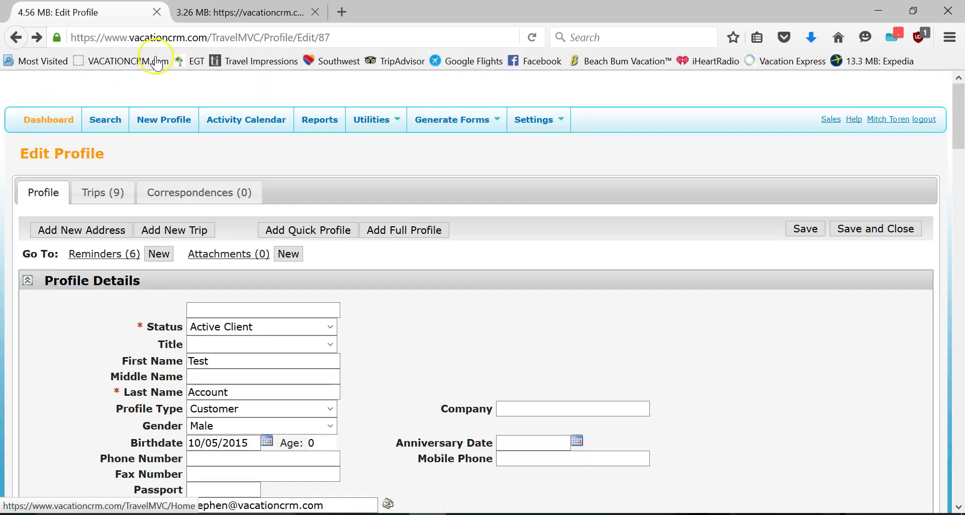
{"action": "left_click", "coordinate": [223, 15]}
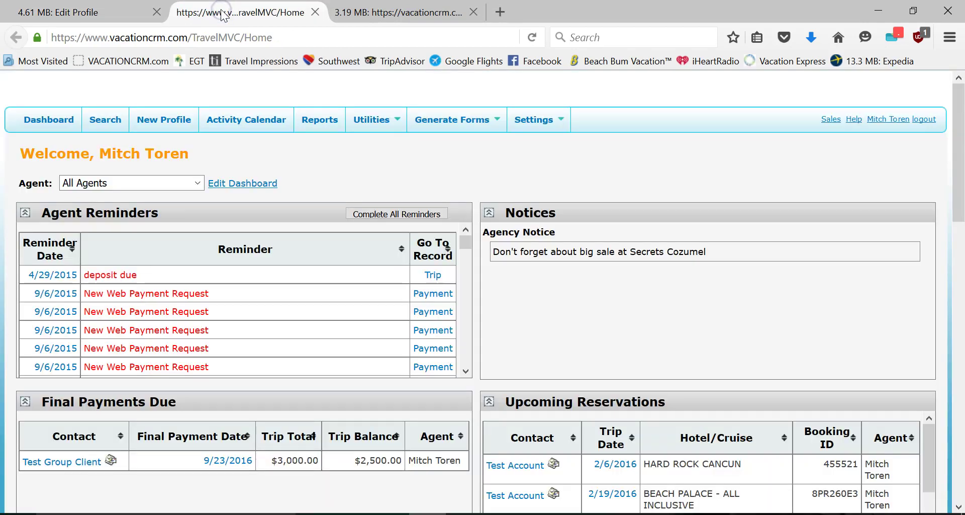
{"action": "scroll", "coordinate": [544, 306], "scroll_direction": "down", "scroll_amount": 3}
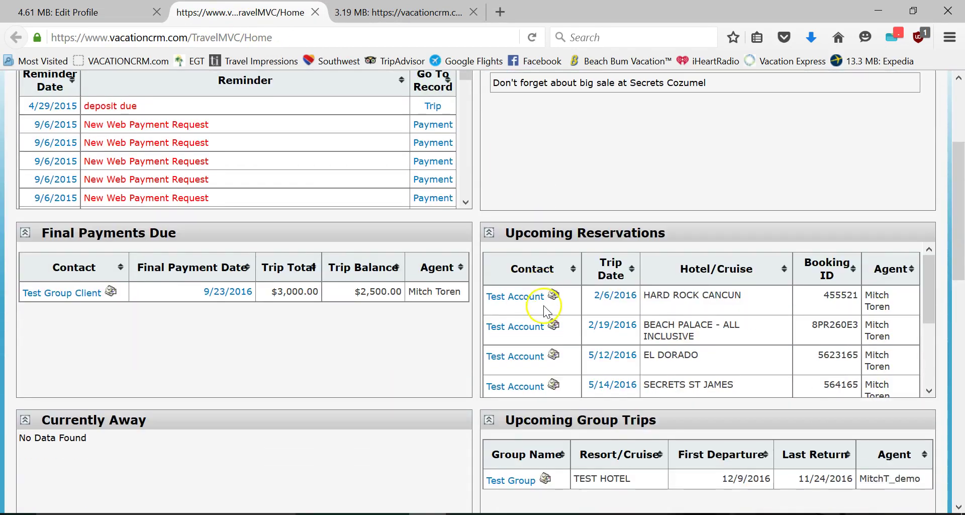
{"action": "scroll", "coordinate": [545, 320], "scroll_direction": "down", "scroll_amount": 1}
{"action": "scroll", "coordinate": [546, 320], "scroll_direction": "down", "scroll_amount": 1}
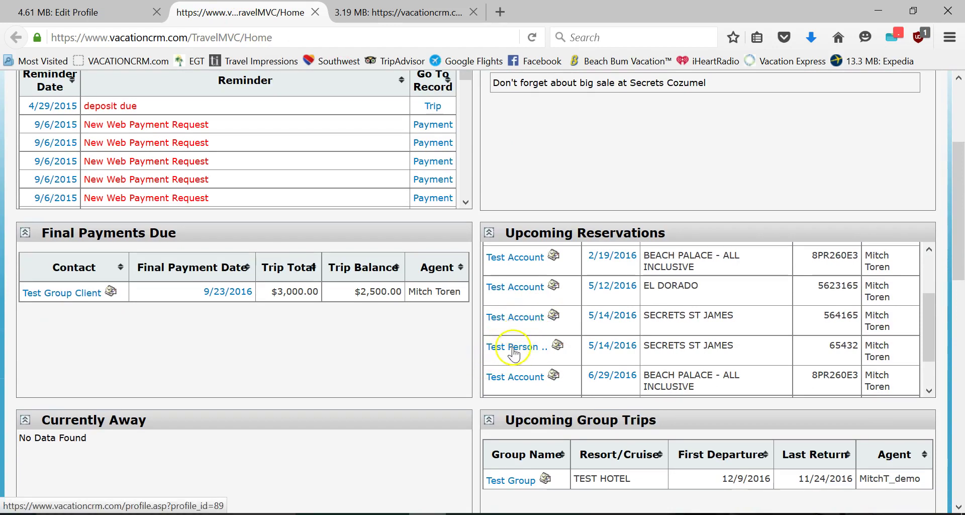
{"action": "left_click", "coordinate": [87, 15]}
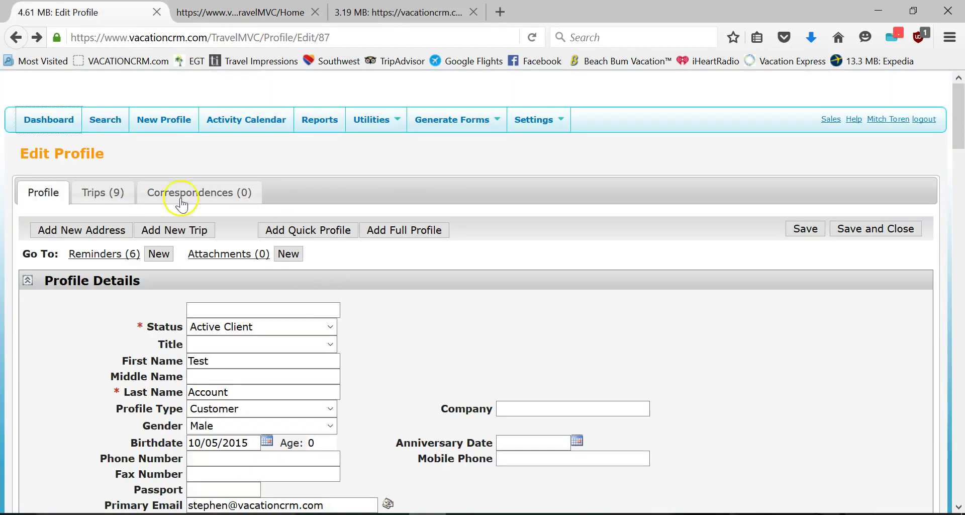
{"action": "scroll", "coordinate": [234, 354], "scroll_direction": "down", "scroll_amount": 10}
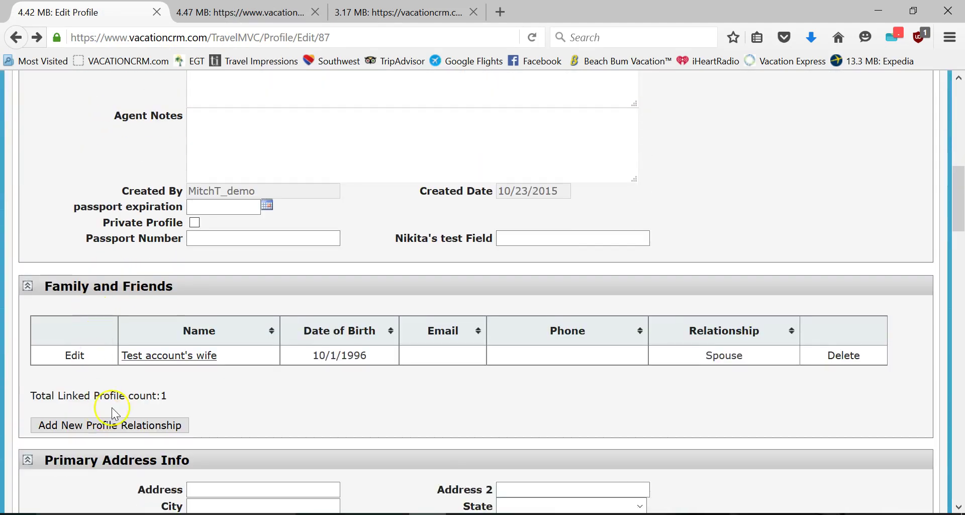
- Look up 'person', link Test Person (ID 86) as Friend / Friend, and save the relationship
{"action": "left_click", "coordinate": [118, 423]}
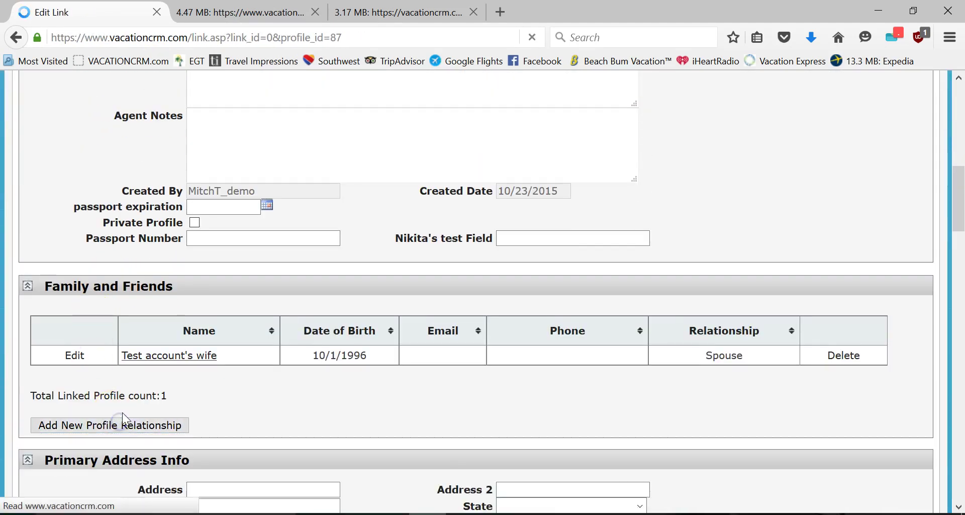
{"action": "left_click", "coordinate": [363, 337]}
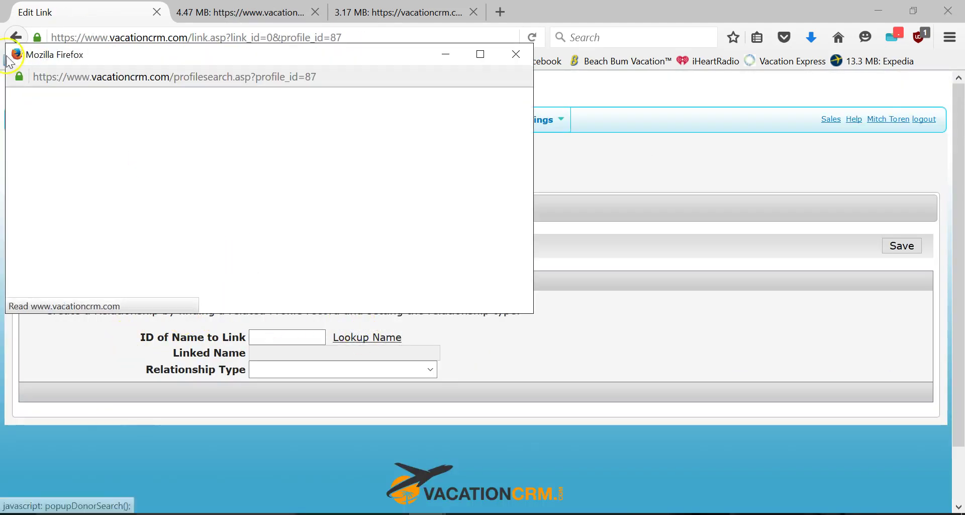
{"action": "left_click", "coordinate": [128, 97]}
{"action": "type", "text": "person"}
{"action": "key", "text": "Return"}
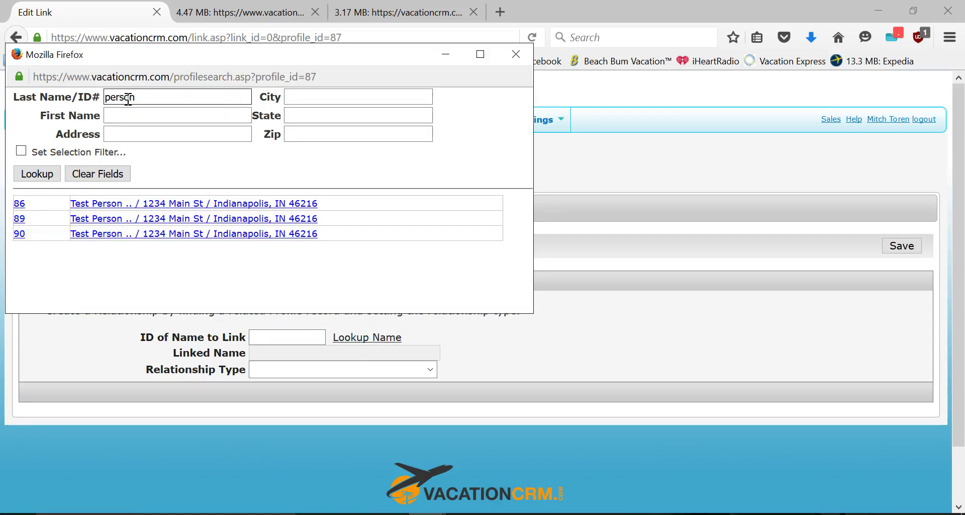
{"action": "left_click", "coordinate": [19, 204]}
{"action": "left_click", "coordinate": [282, 370]}
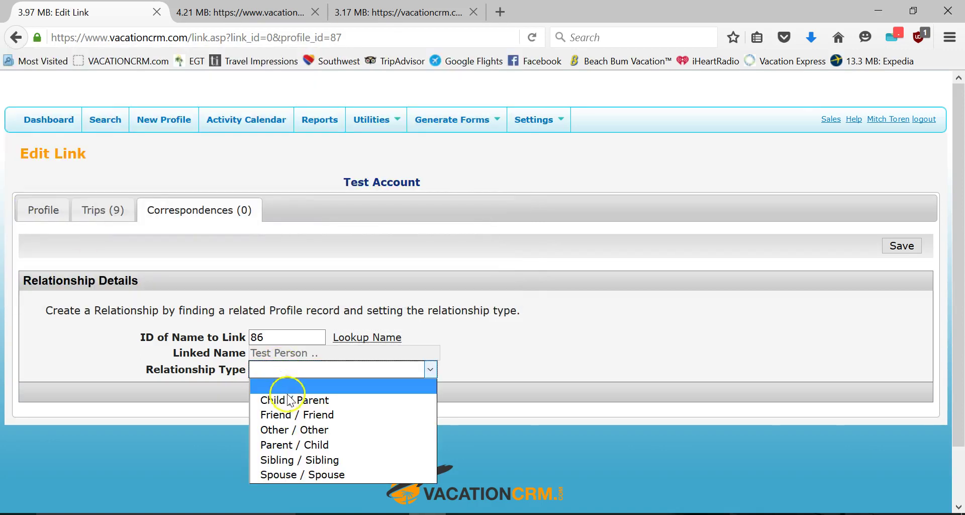
{"action": "left_click", "coordinate": [286, 415]}
{"action": "left_click", "coordinate": [907, 245]}
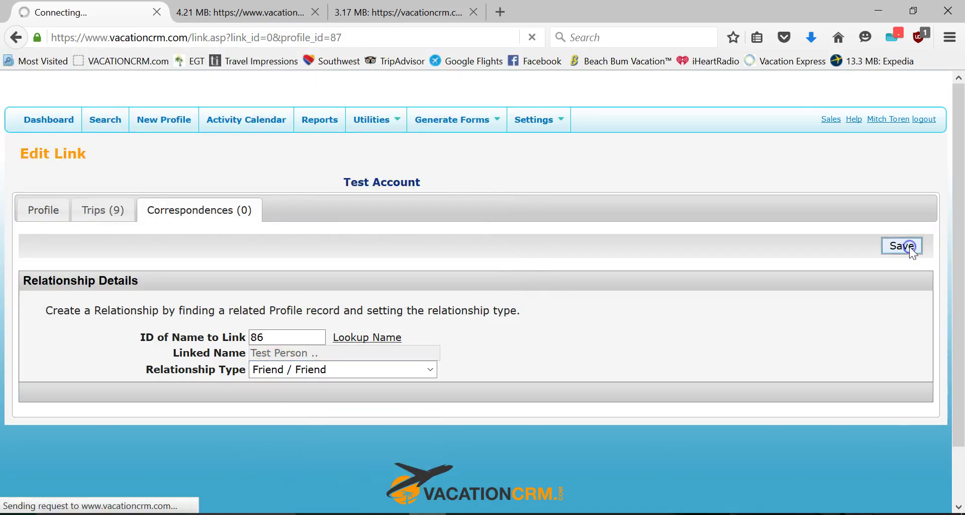
{"action": "scroll", "coordinate": [543, 256], "scroll_direction": "down", "scroll_amount": 10}
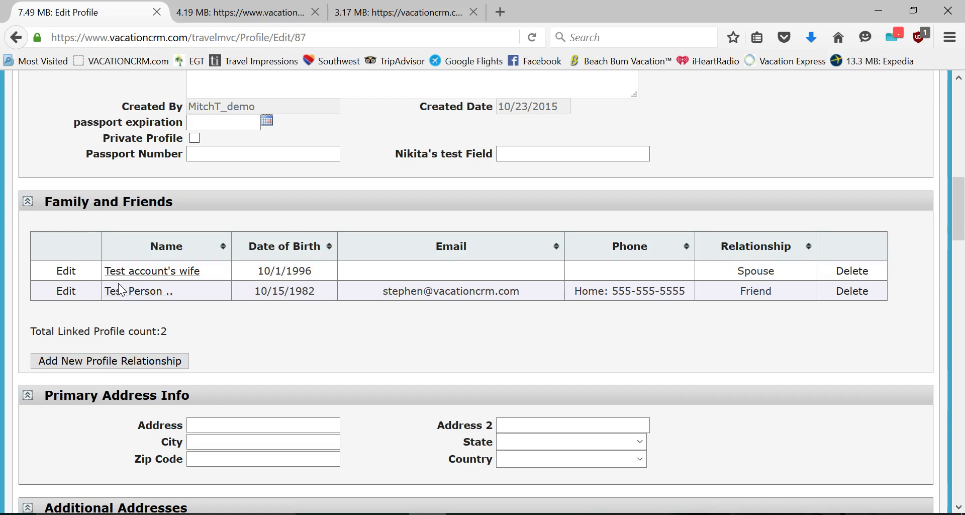
{"action": "scroll", "coordinate": [140, 237], "scroll_direction": "up", "scroll_amount": 10}
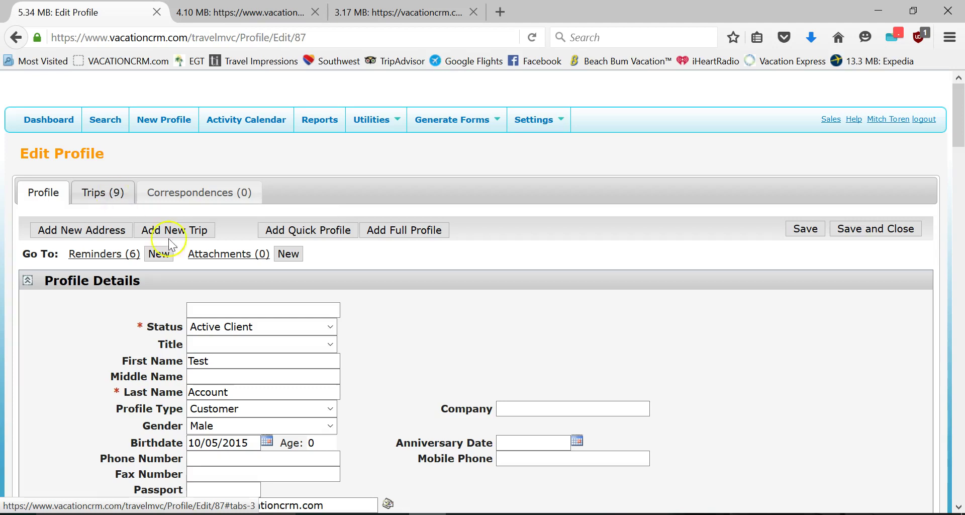
{"action": "scroll", "coordinate": [211, 278], "scroll_direction": "down", "scroll_amount": 6}
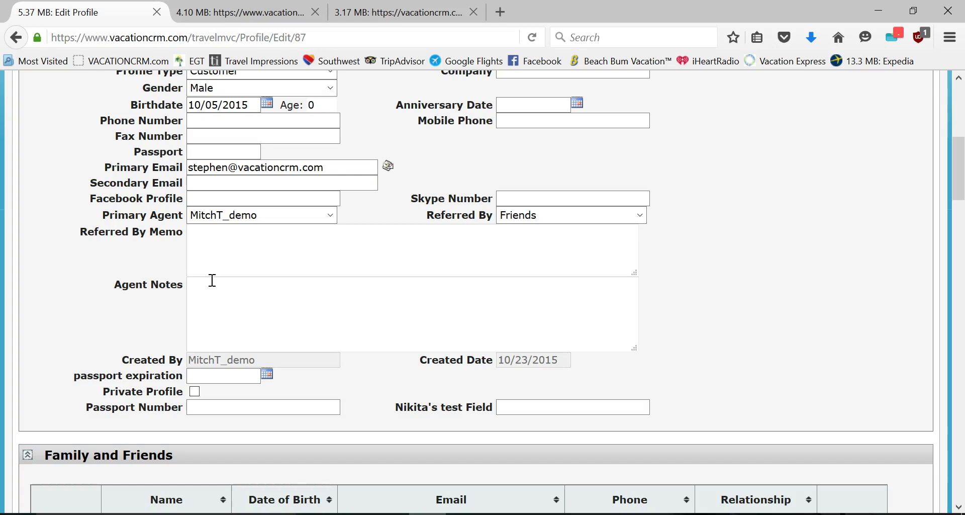
{"action": "scroll", "coordinate": [246, 318], "scroll_direction": "up", "scroll_amount": 5}
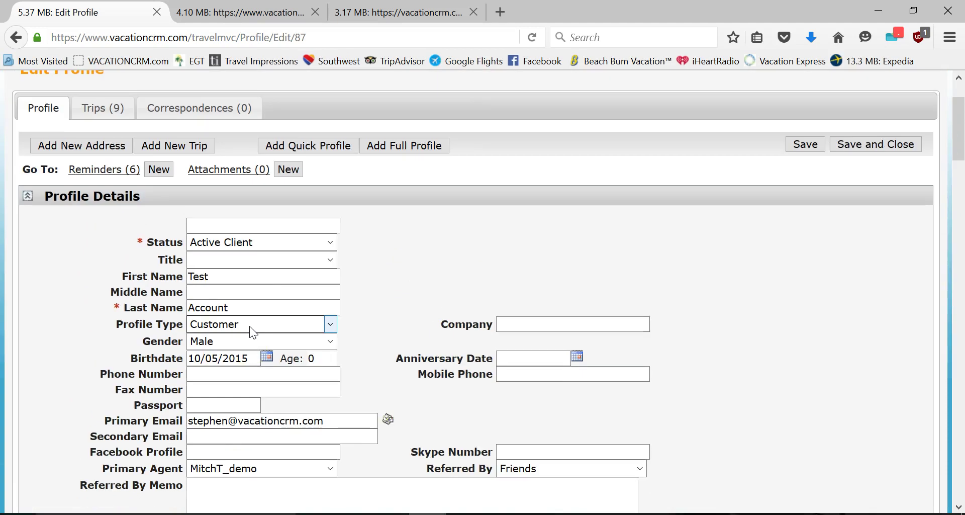
- From the Trips (9) listing, open trip 151 Test Vacation showing its Friend and Spouse attendees
{"action": "left_click", "coordinate": [104, 110]}
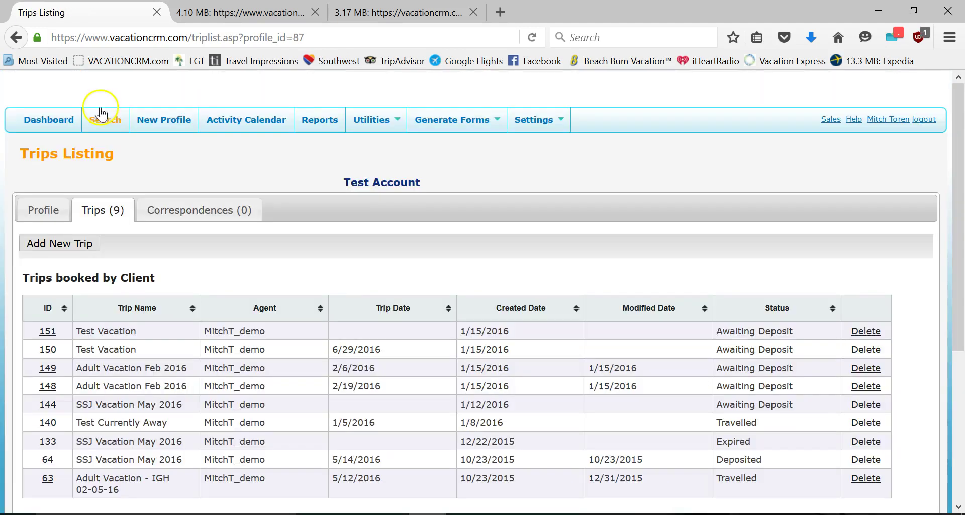
{"action": "left_click", "coordinate": [49, 331]}
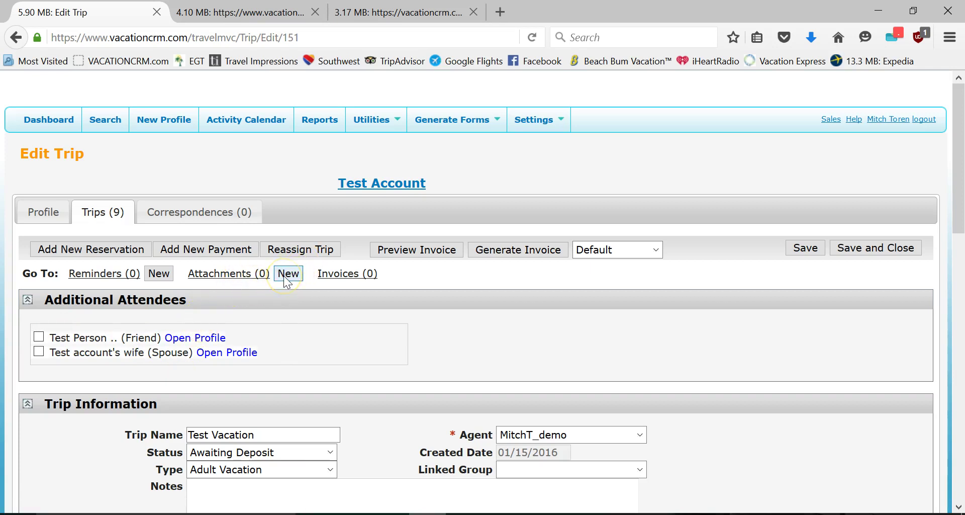
{"action": "left_click", "coordinate": [373, 337]}
- Reassign Test Vacation's main client to Test Person, profile 86, then go to the Reports page
{"action": "left_click", "coordinate": [306, 251]}
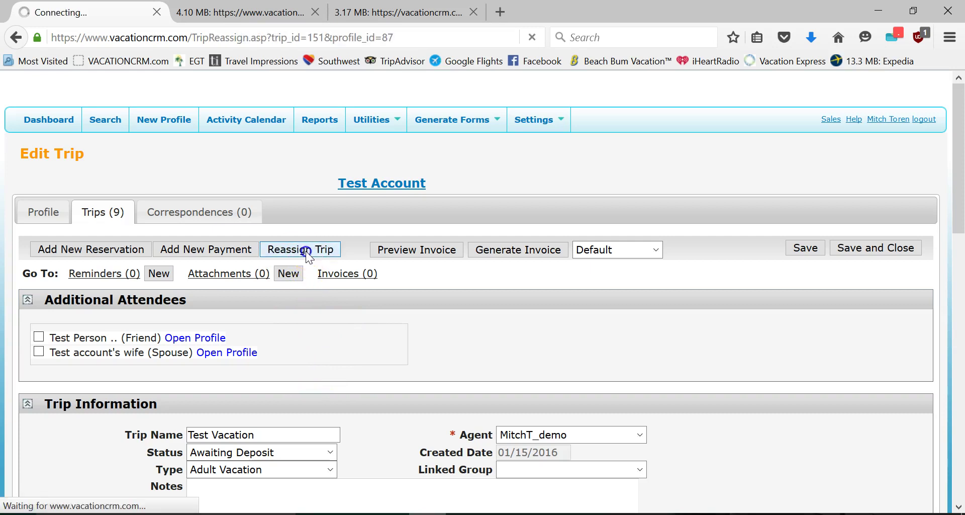
{"action": "left_click", "coordinate": [335, 327]}
{"action": "left_click", "coordinate": [452, 327]}
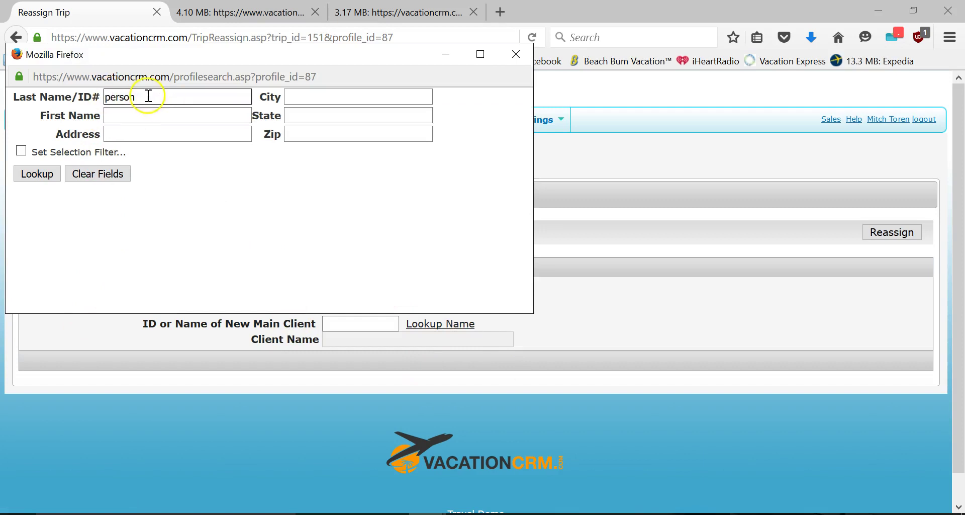
{"action": "left_click", "coordinate": [39, 175]}
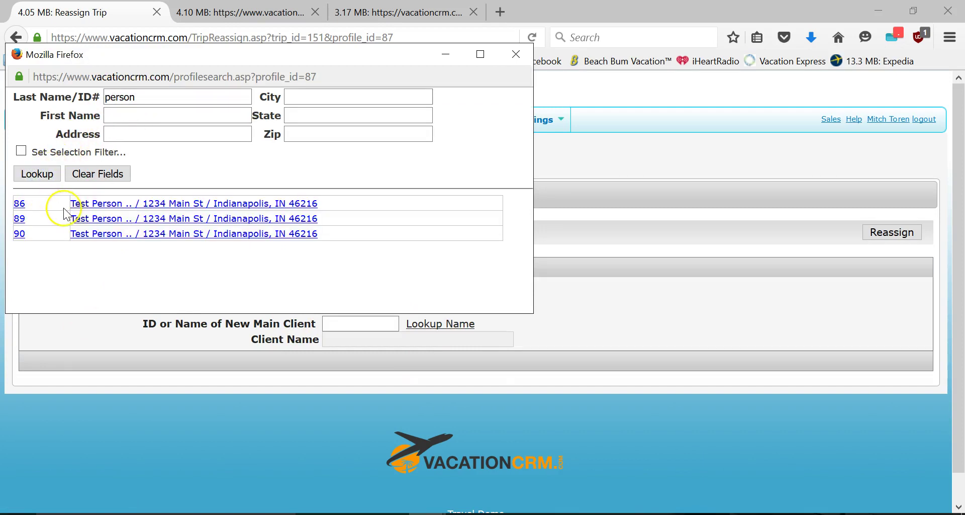
{"action": "left_click", "coordinate": [92, 203]}
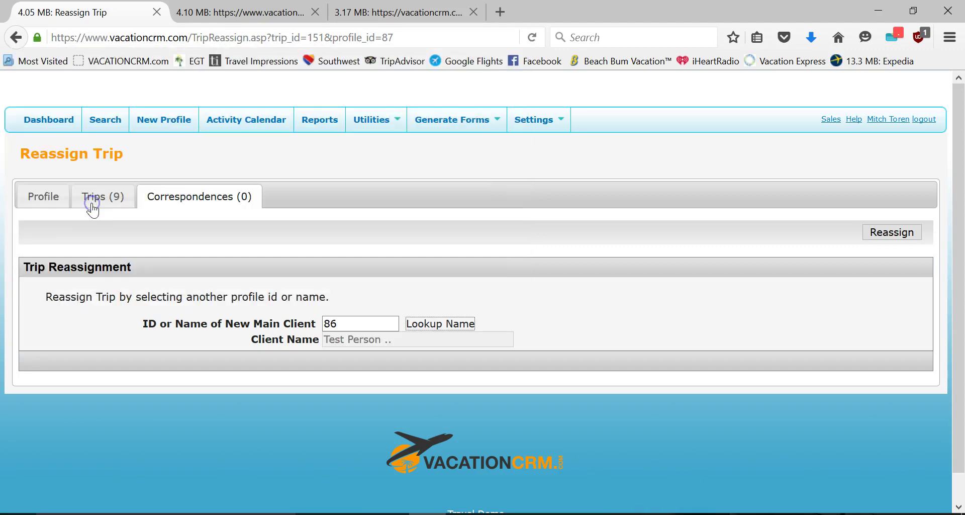
{"action": "left_click", "coordinate": [892, 231]}
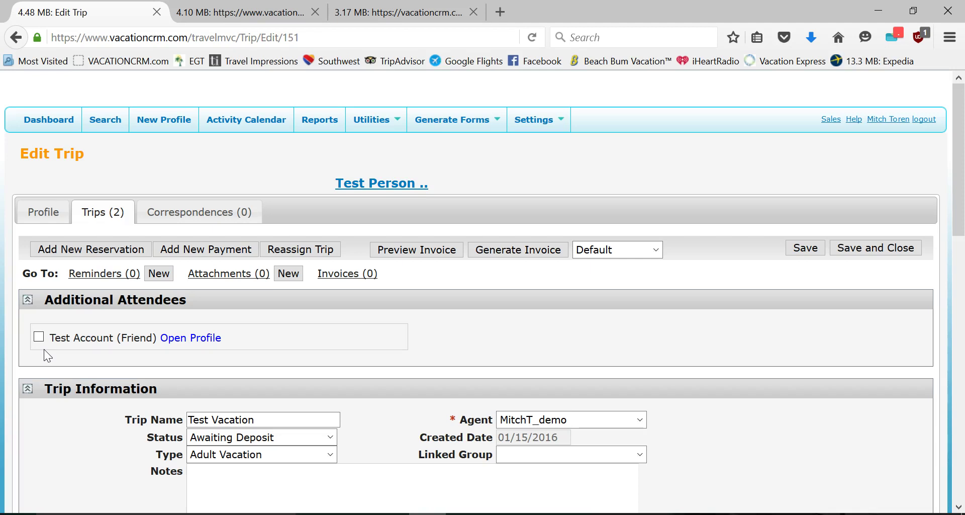
{"action": "left_click", "coordinate": [319, 121]}
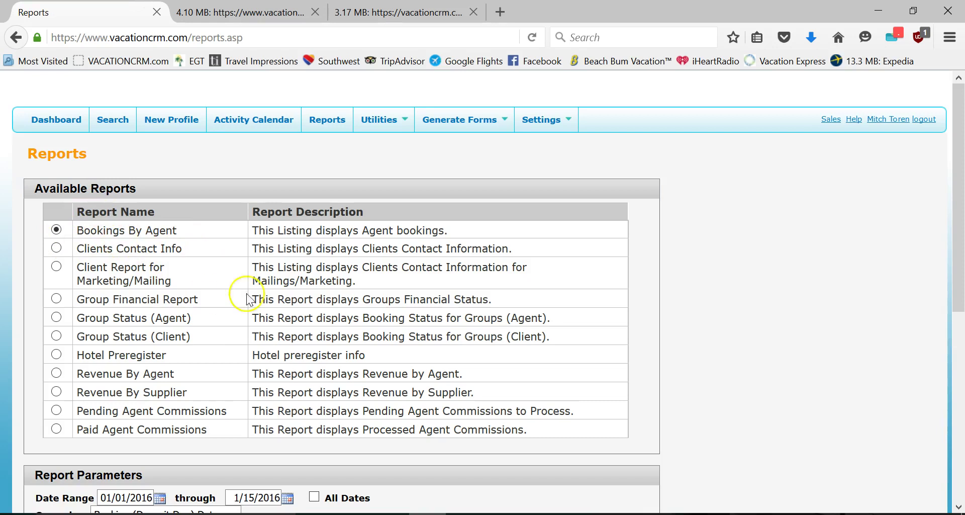
- Set the Bookings By Agent end date to January 17, giving 01/01/2016 through 01/17/2016
{"action": "scroll", "coordinate": [245, 317], "scroll_direction": "down", "scroll_amount": 3}
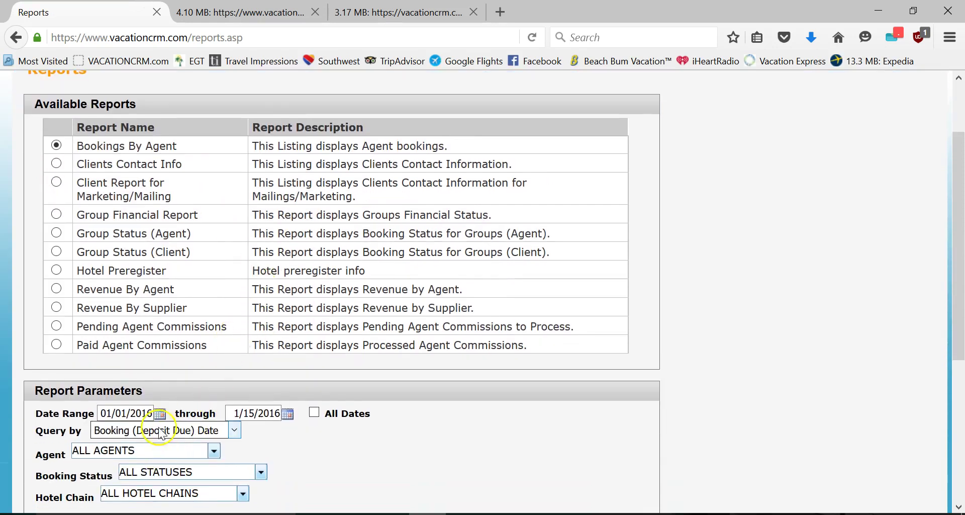
{"action": "left_click", "coordinate": [287, 413]}
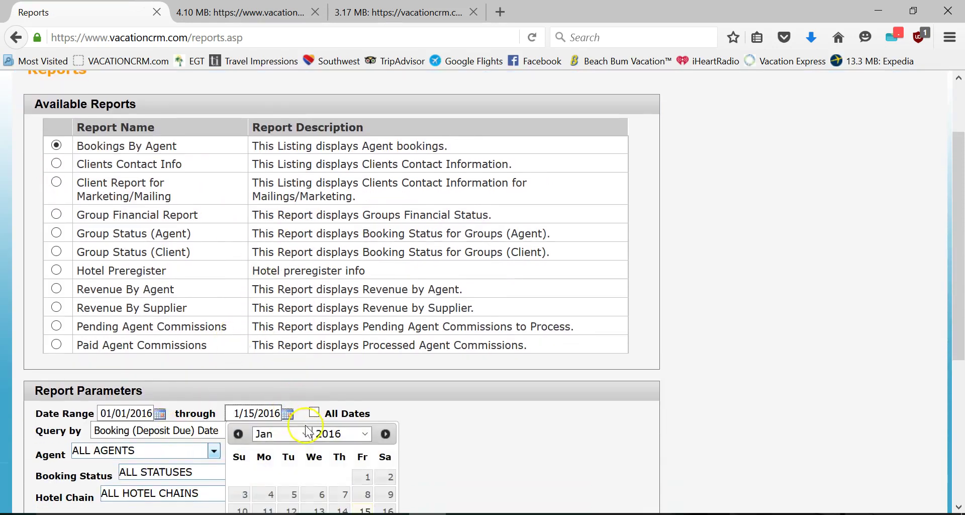
{"action": "scroll", "coordinate": [307, 431], "scroll_direction": "down", "scroll_amount": 3}
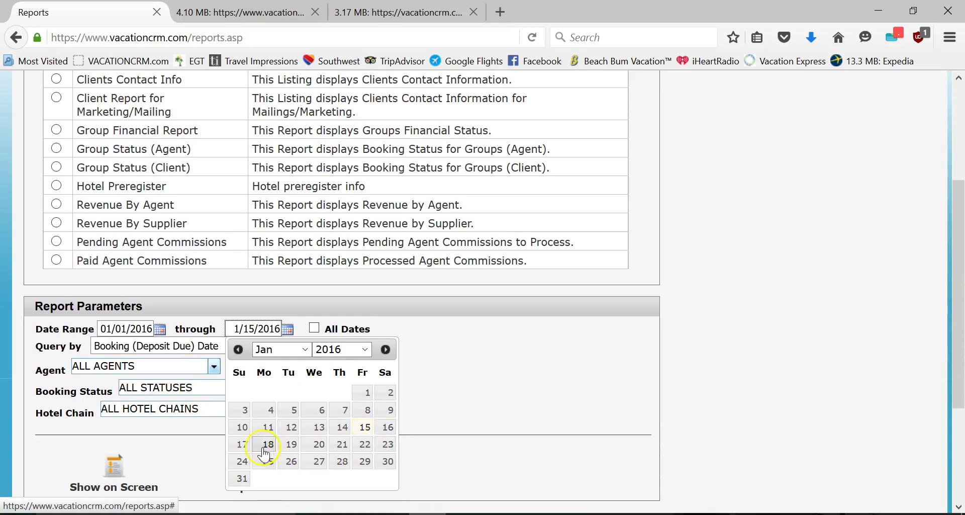
{"action": "left_click", "coordinate": [246, 441]}
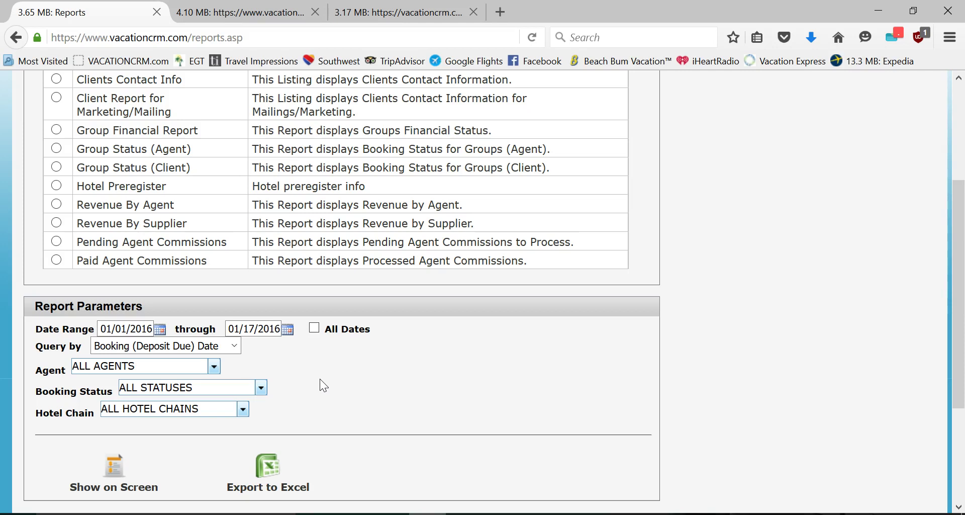
- Set the report end date to 01/31/2016 and limit Booking Status to Deposited
{"action": "left_click", "coordinate": [280, 329]}
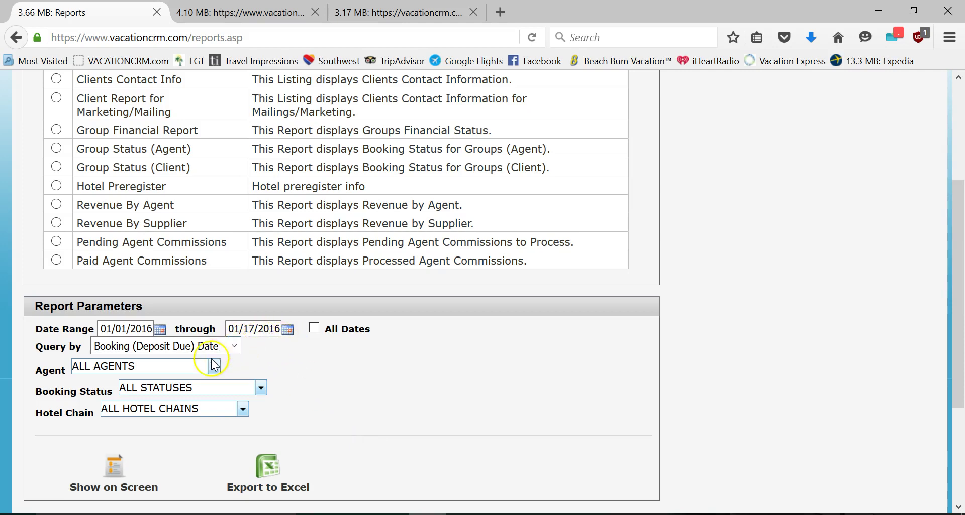
{"action": "left_click", "coordinate": [287, 329]}
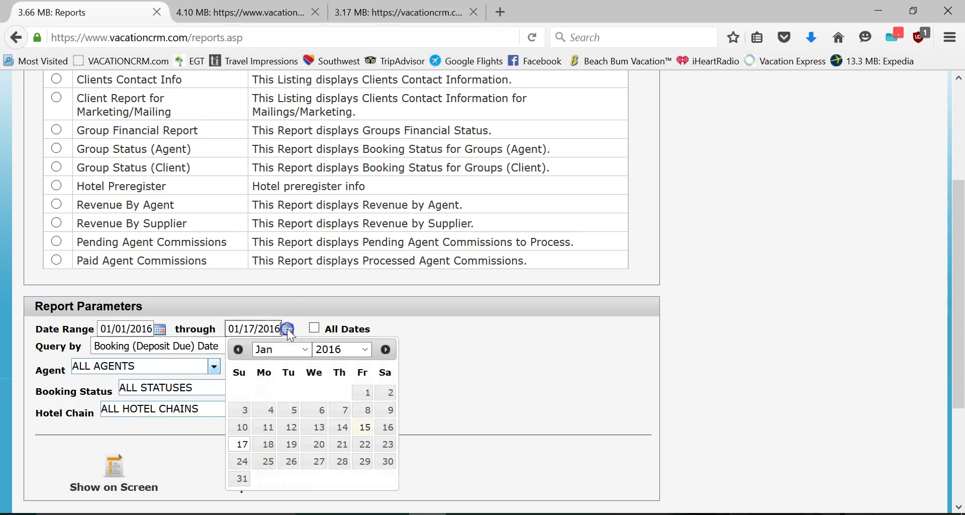
{"action": "left_click", "coordinate": [240, 480]}
{"action": "left_click", "coordinate": [155, 387]}
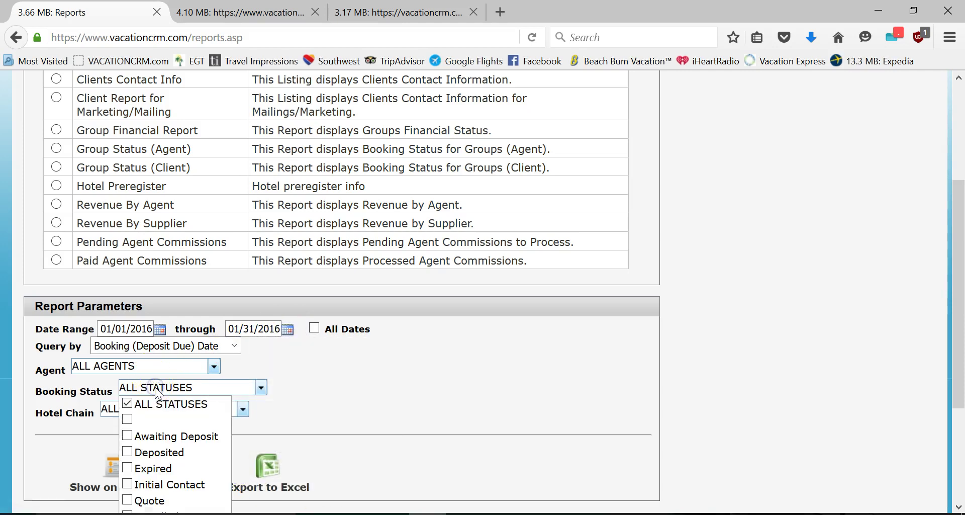
{"action": "left_click", "coordinate": [134, 451]}
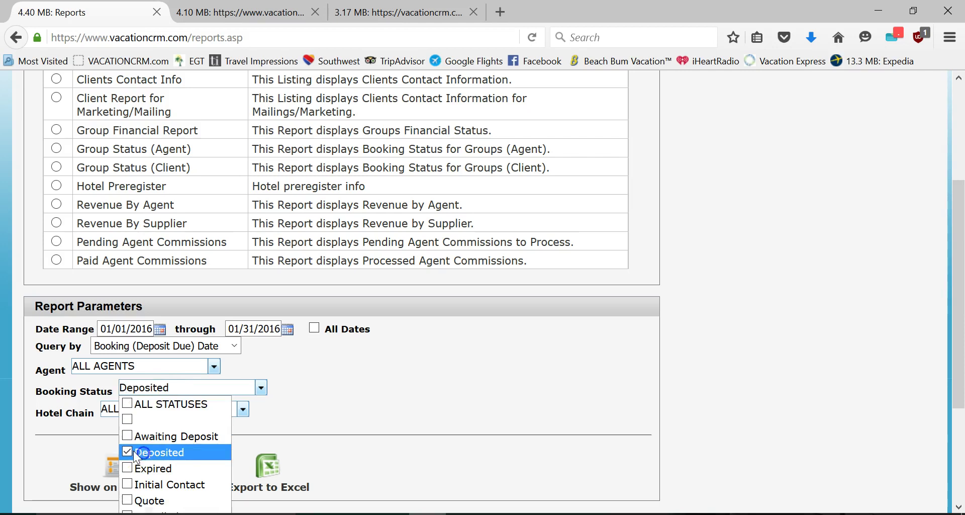
- Close the Booking Status list keeping Deposited, and dismiss the new-mail notification
{"action": "left_click", "coordinate": [371, 382]}
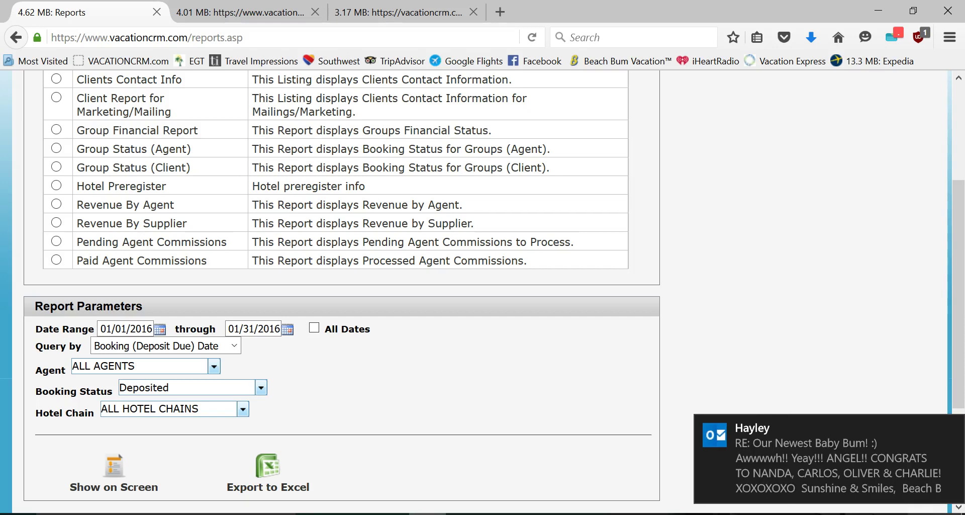
{"action": "left_click", "coordinate": [949, 428]}
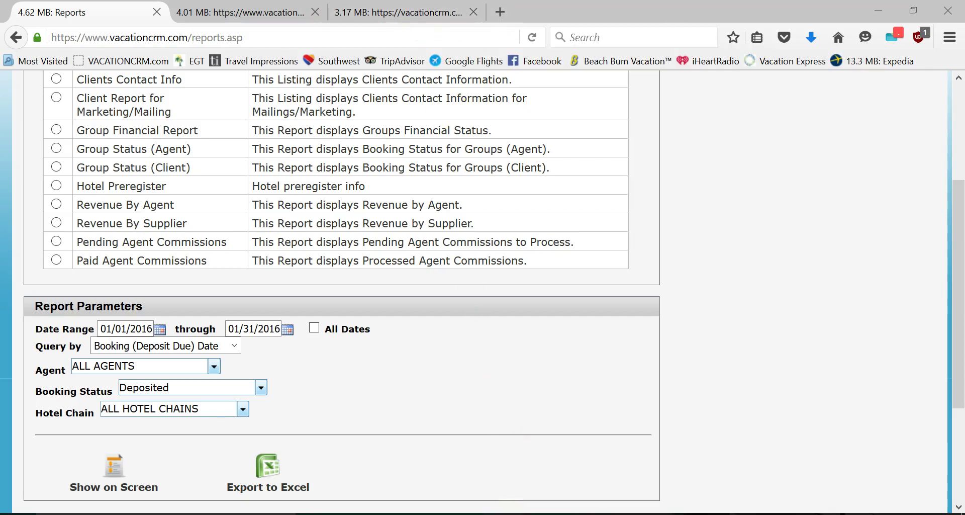
{"action": "left_click", "coordinate": [503, 513]}
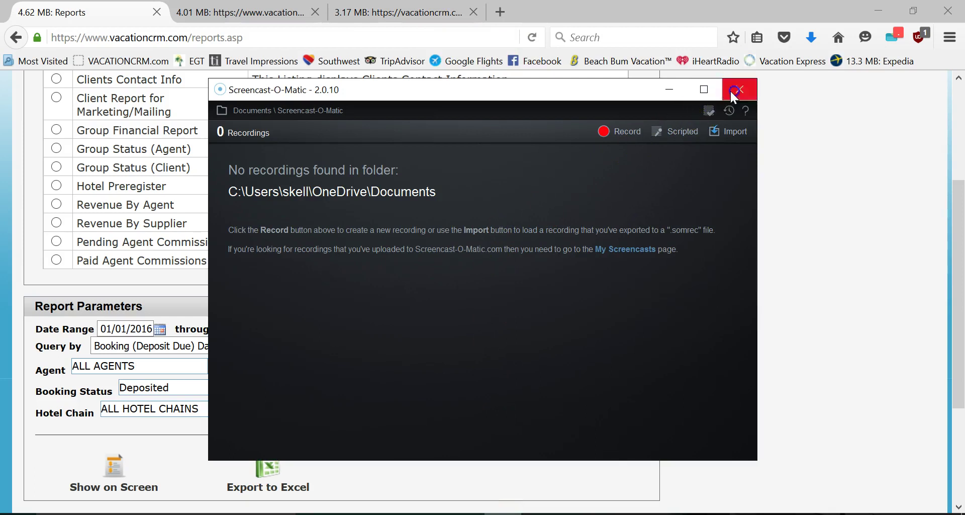
- Stop the Onebox web conference, confirm it, and close the Conference Controls window
{"action": "left_click", "coordinate": [731, 89]}
{"action": "left_click", "coordinate": [438, 303]}
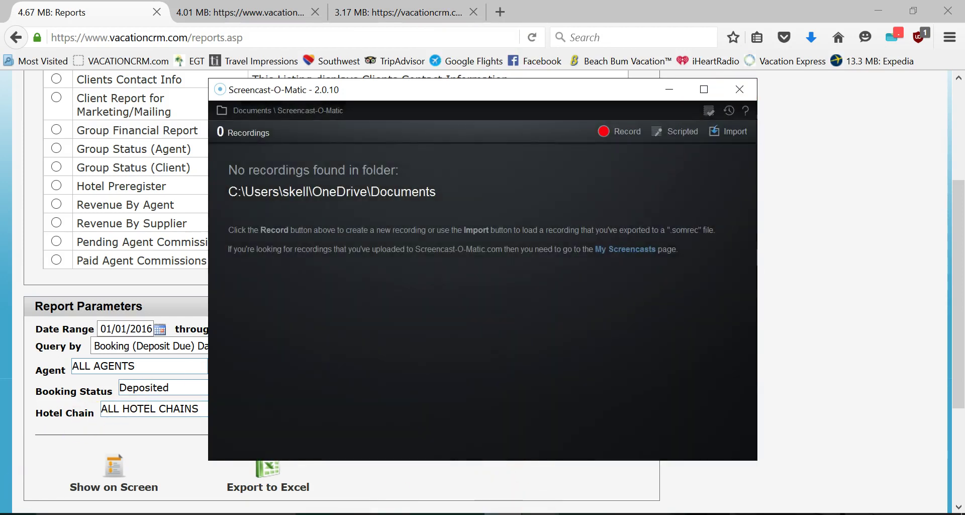
{"action": "left_click", "coordinate": [393, 9]}
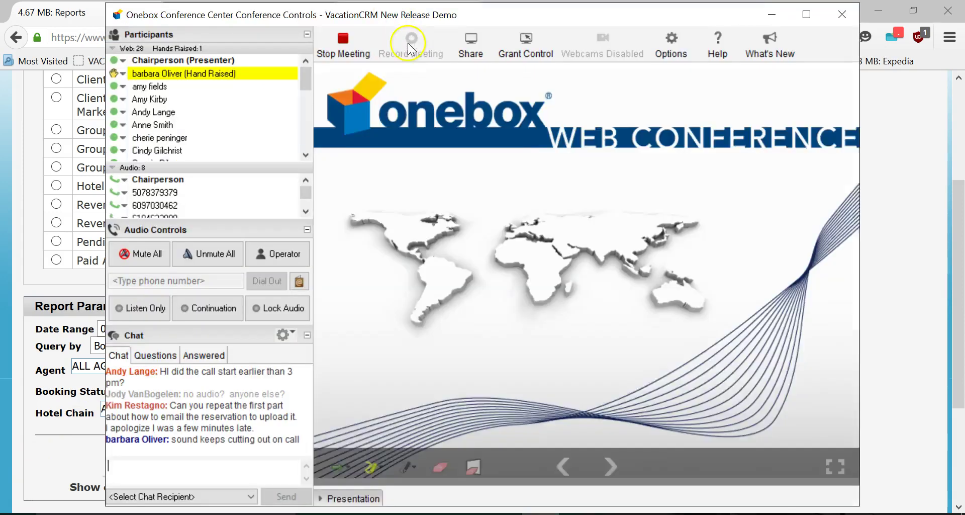
{"action": "left_click", "coordinate": [324, 48]}
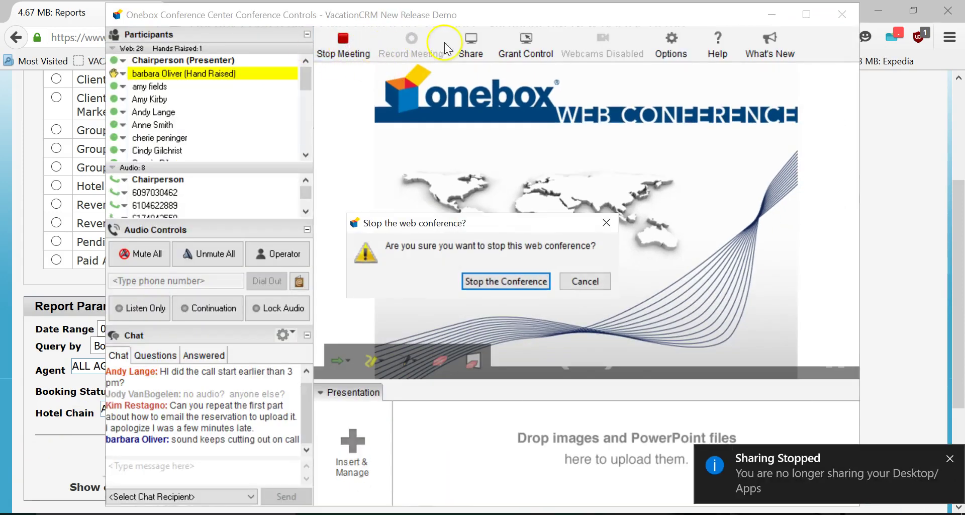
{"action": "left_click", "coordinate": [529, 285]}
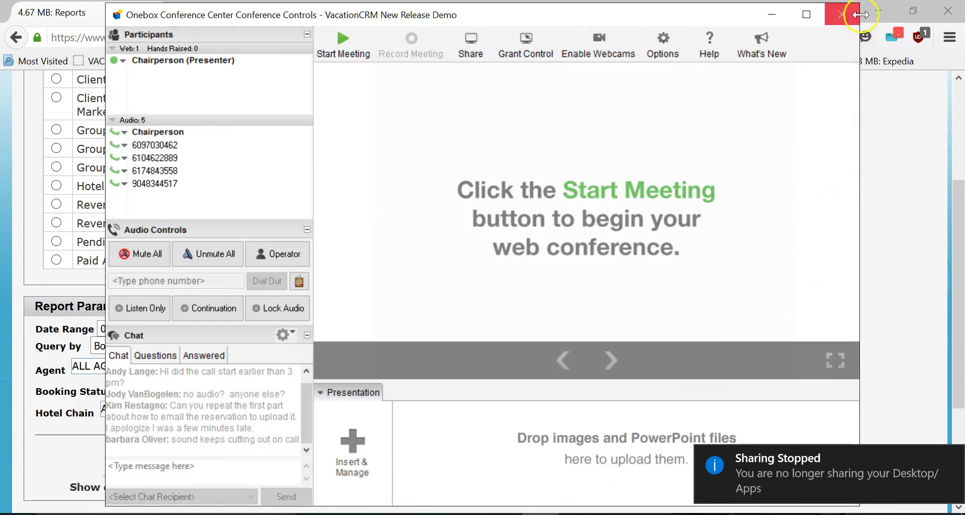
{"action": "left_click", "coordinate": [837, 21]}
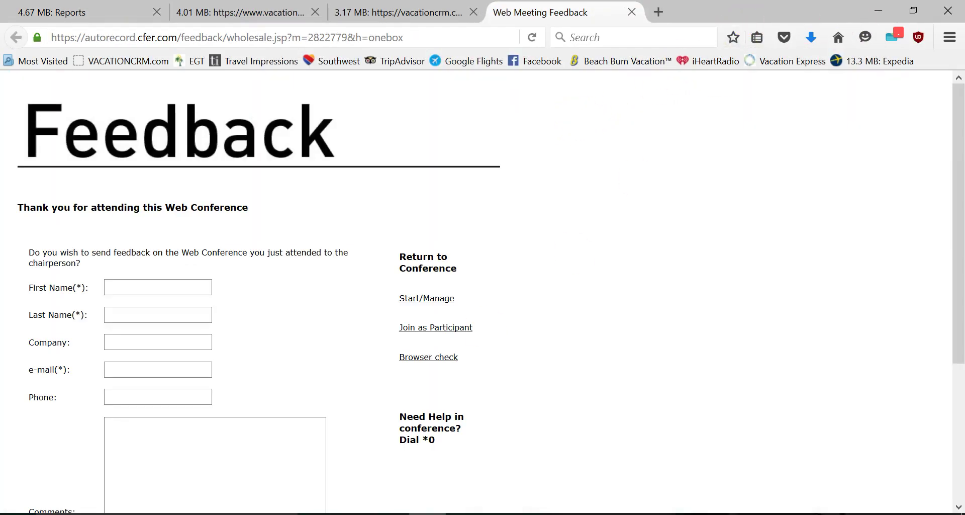
- In Screencast-O-Matic, browse to Recordings > Recording #3 > data, then cancel the folder switch
{"action": "left_click", "coordinate": [503, 514]}
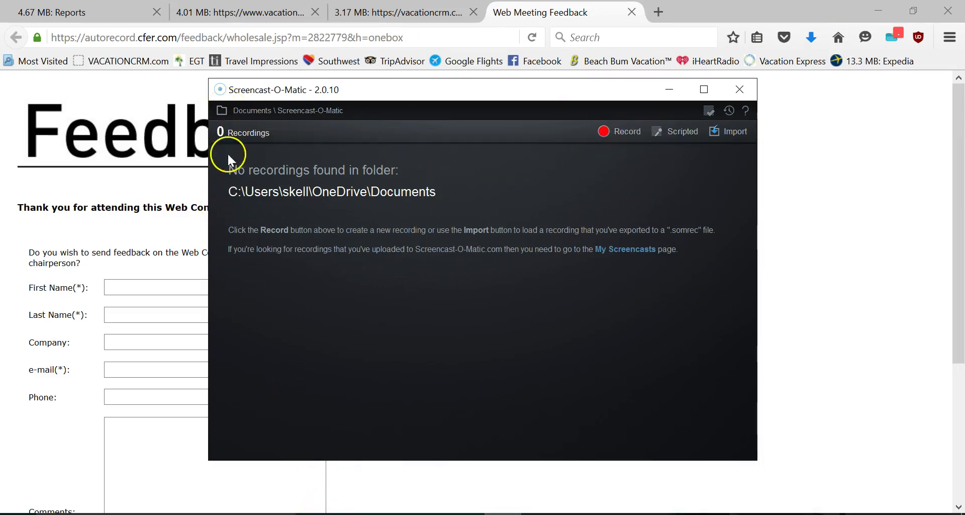
{"action": "left_click", "coordinate": [243, 111]}
{"action": "left_click", "coordinate": [262, 157]}
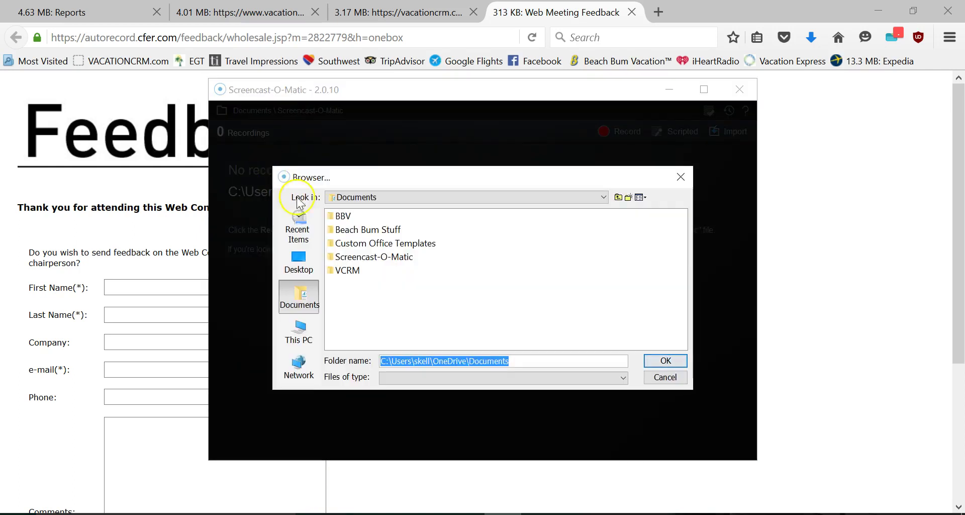
{"action": "left_click", "coordinate": [374, 256]}
{"action": "double_click", "coordinate": [375, 256]}
{"action": "double_click", "coordinate": [369, 216]}
{"action": "left_click", "coordinate": [367, 217]}
{"action": "double_click", "coordinate": [367, 217]}
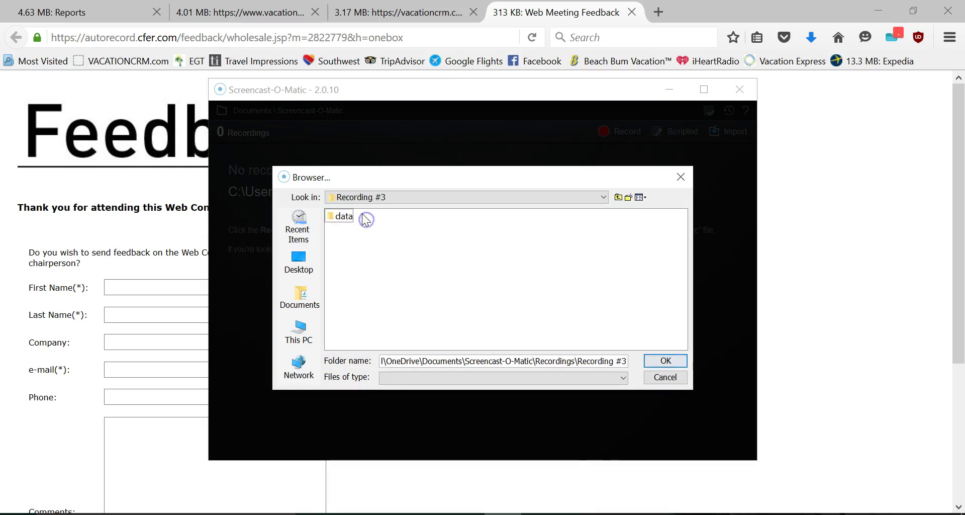
{"action": "double_click", "coordinate": [341, 217]}
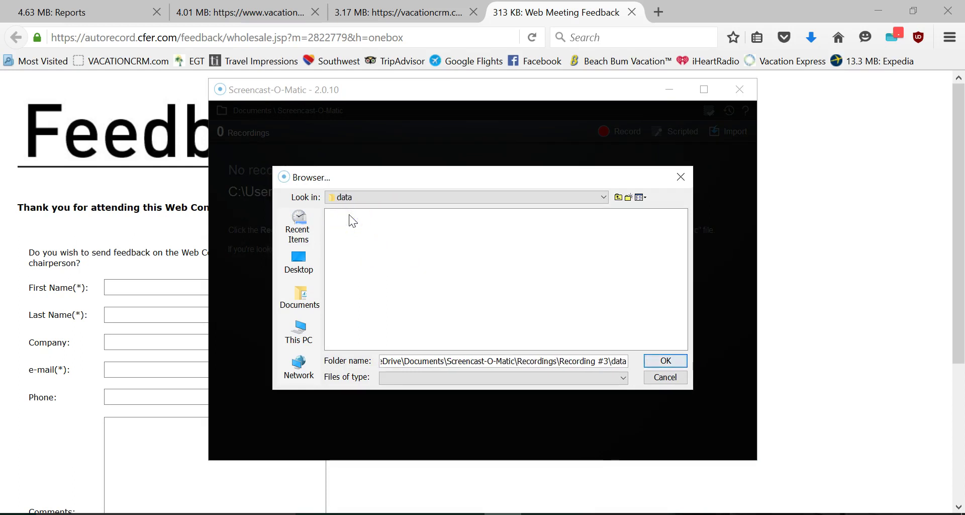
{"action": "left_click", "coordinate": [528, 361]}
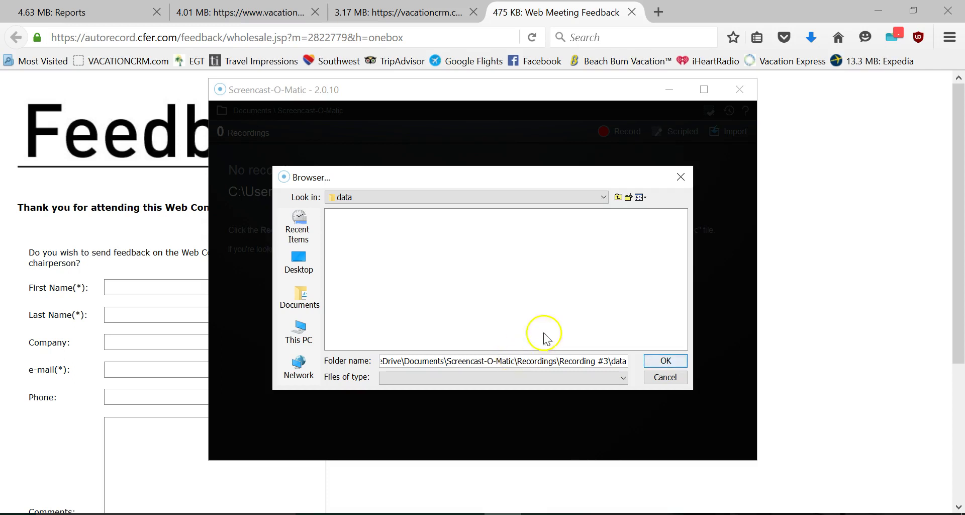
{"action": "left_click", "coordinate": [666, 376]}
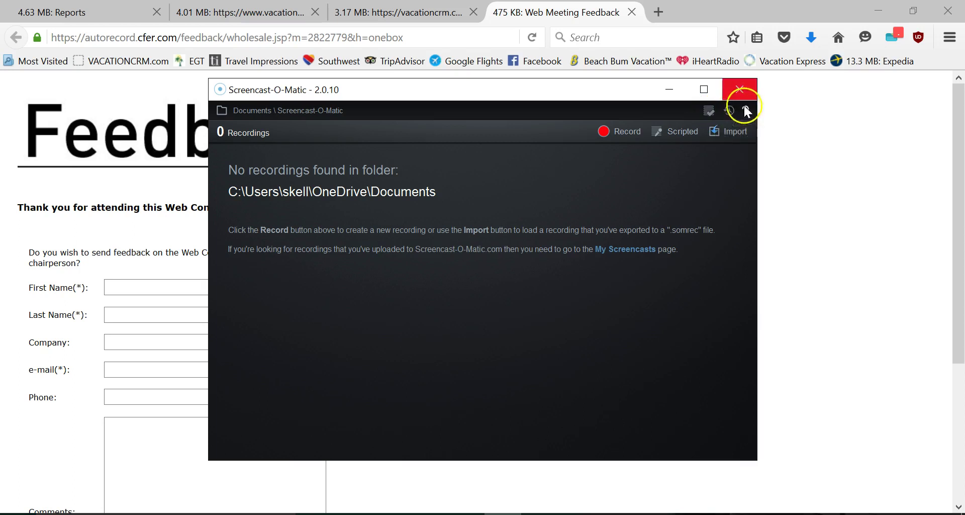
- Minimise the browser, the recorder window and Outlook to reveal the desktop
{"action": "left_click", "coordinate": [737, 91]}
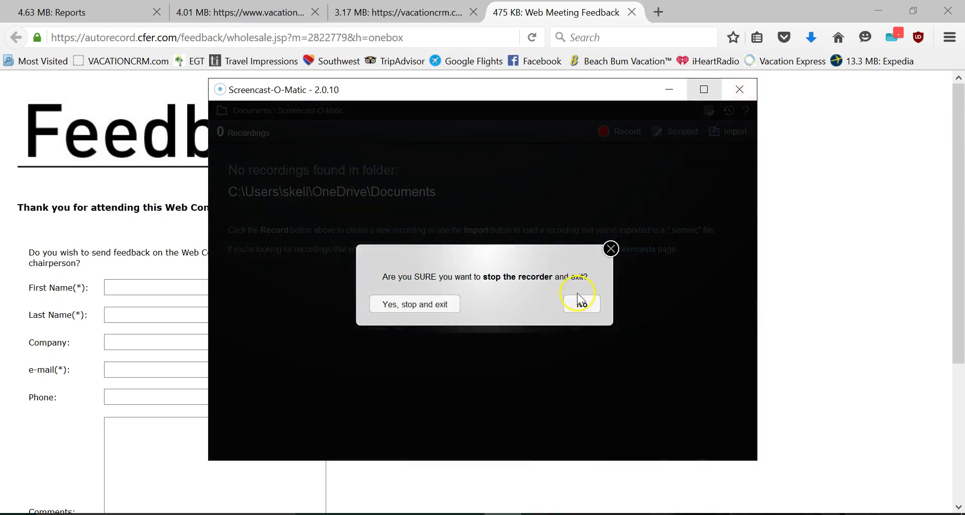
{"action": "left_click", "coordinate": [583, 304]}
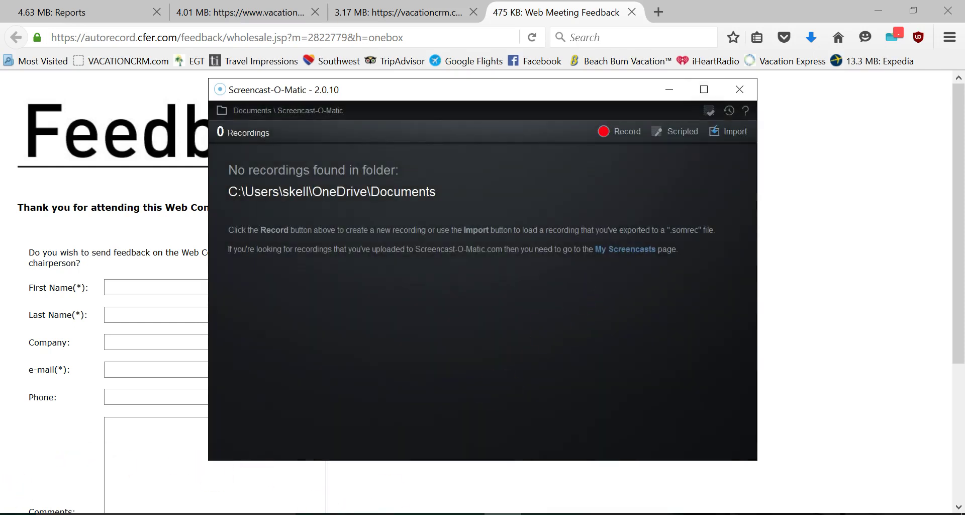
{"action": "left_click", "coordinate": [877, 10]}
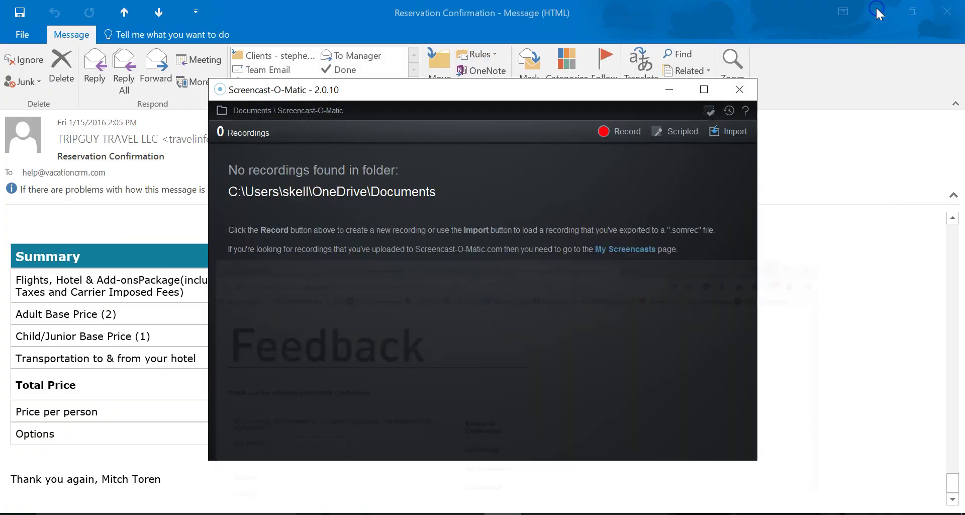
{"action": "left_click", "coordinate": [667, 92]}
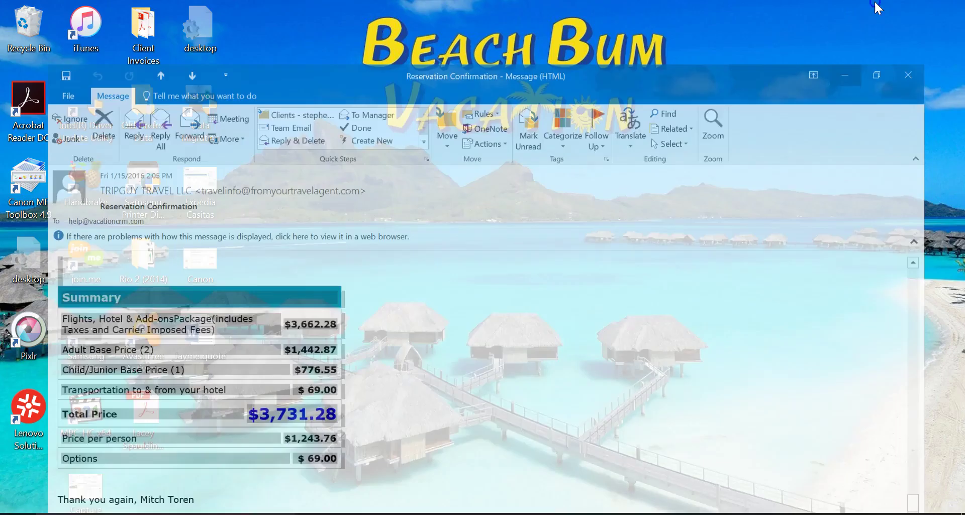
{"action": "left_click", "coordinate": [877, 11]}
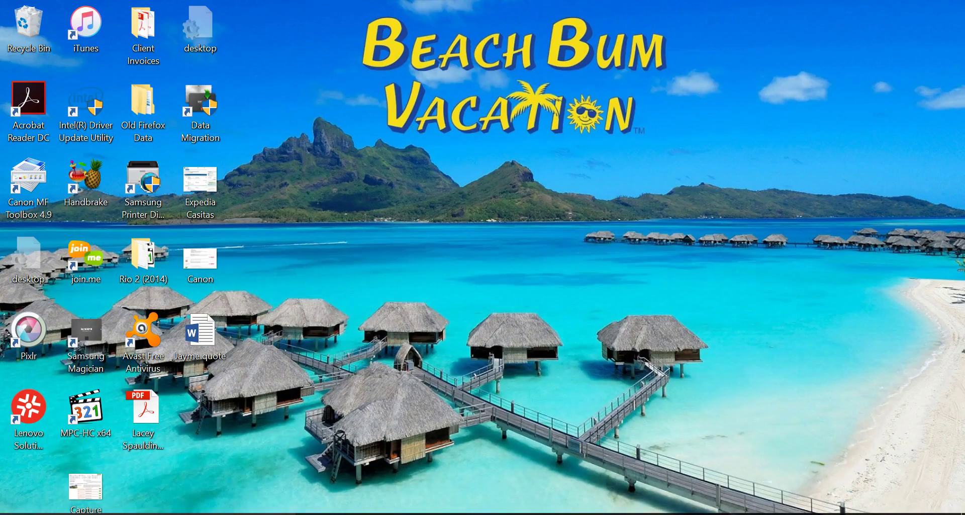
- Stop the Screencast-O-Matic recorder and exit it
{"action": "key", "text": "super"}
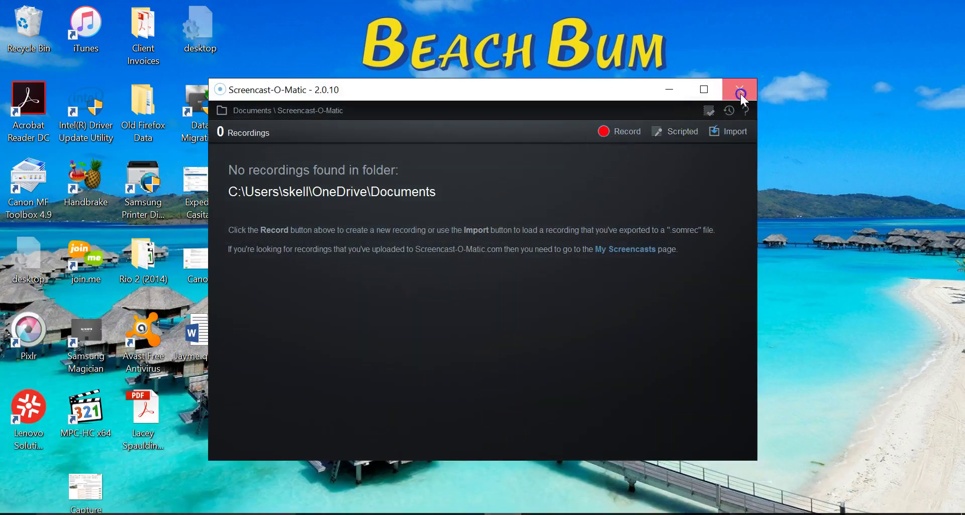
{"action": "left_click", "coordinate": [740, 91]}
{"action": "left_click", "coordinate": [408, 309]}
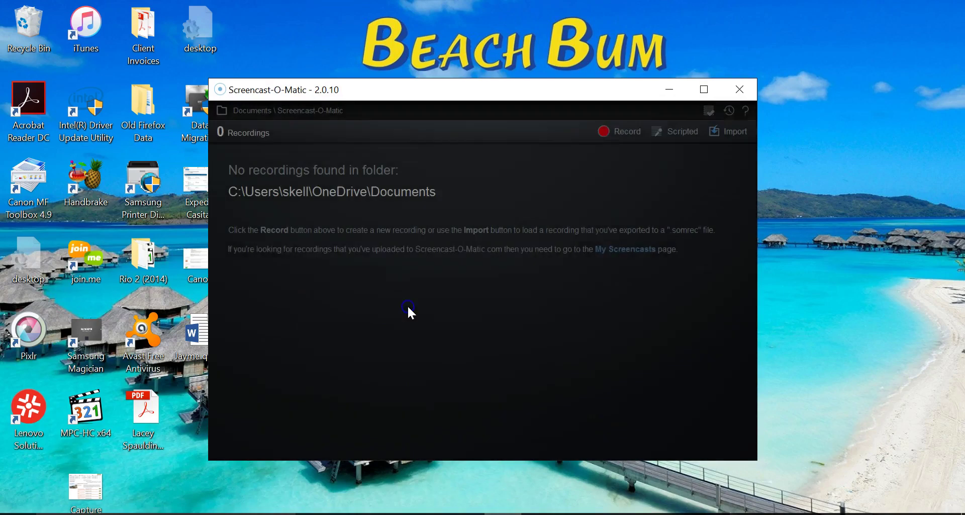